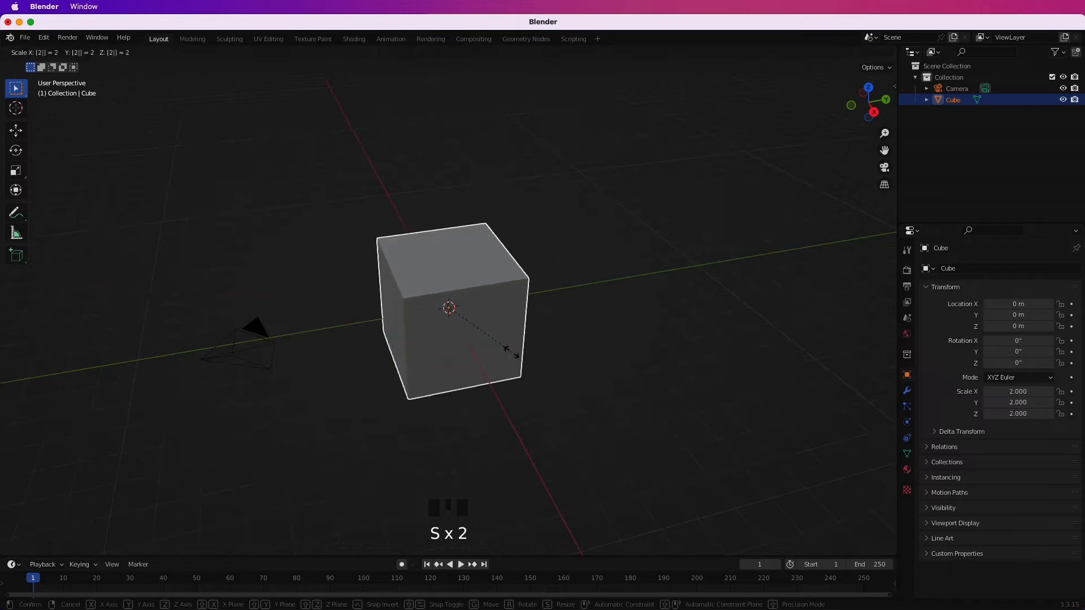
Scale the cube to 2 and raise it along Z to about 2.04 m.
key("KP_1")
key("g")
key("z")
left_click(534, 302)
middle_click_drag(559, 316, 481, 355)
Stretch the cube along Z to a scale of about 4.6 and raise it to about 4.67 m.
key("s")
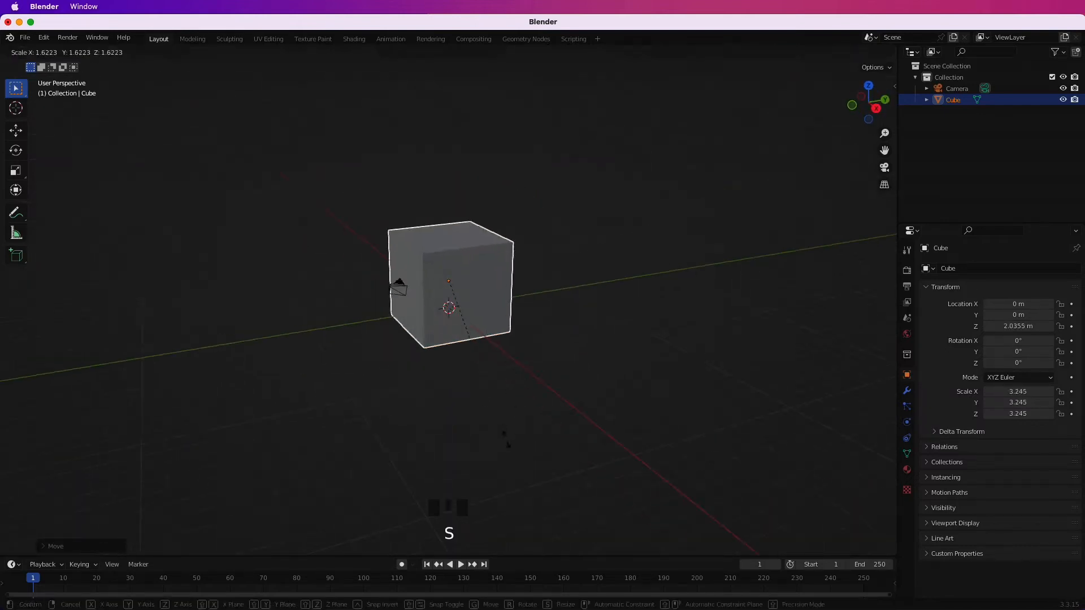
key("z")
left_click(523, 269)
key("KP_1")
key("g")
key("z")
left_click(552, 253)
middle_click_drag(553, 253, 302, 182)
Cut horizontal edge loops around the middle of the block to form a narrow band, and switch to face selection.
key("Tab")
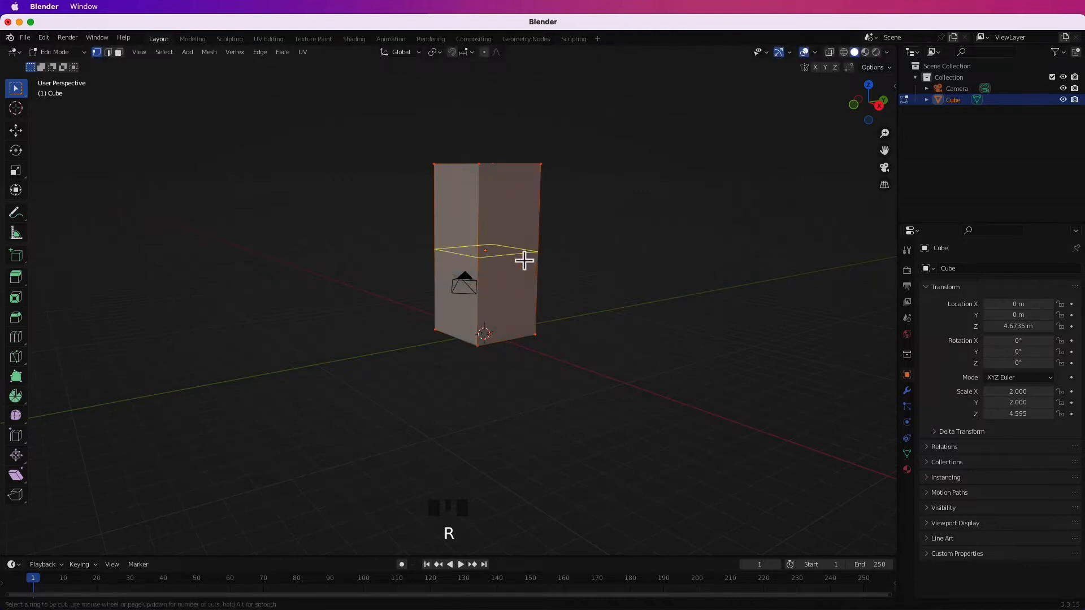
left_click(493, 265)
mouse_move(539, 263)
middle_mouse_down()
mouse_move(487, 271)
mouse_move(551, 255)
middle_mouse_up()
key("ctrl+z")
key("ctrl+z")
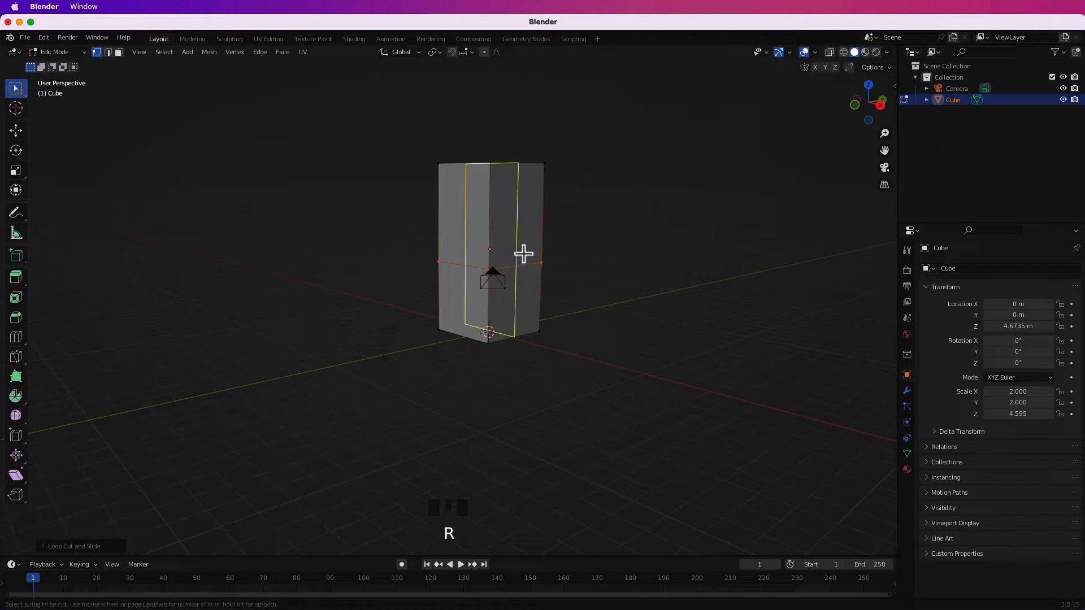
left_click(496, 271)
middle_click_drag(498, 271, 606, 237)
scroll(610, 208, "up", 3)
left_click(119, 52)
middle_click_drag(475, 274, 581, 305)
Scale the whole mesh along Z and reposition it vertically with its base at ground level.
key("a")
key("s")
key("z")
left_click(512, 340)
middle_click_drag(512, 341, 576, 315)
key("KP_1")
key("g")
key("z")
left_click(637, 333)
middle_click_drag(638, 333, 585, 361)
middle_click_drag(585, 361, 608, 338, "shift")
Hide the camera and extrude the narrow band around the block's middle outward as a ledge.
left_click(1062, 89)
left_click(580, 317)
middle_click_drag(416, 337, 560, 337)
left_click(494, 317)
middle_click_drag(559, 337, 591, 395, "shift")
middle_click_drag(591, 395, 573, 407)
Extrude the block's top face upward to form a thin slab.
left_click(523, 281)
key("e")
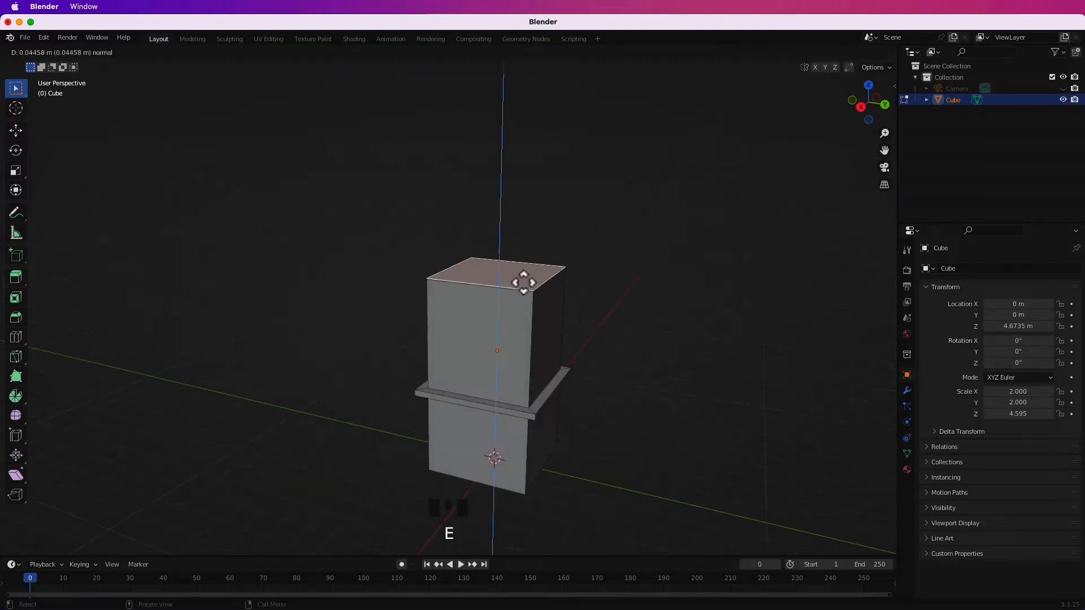
left_click(544, 284, "shift")
middle_click_drag(547, 300, 446, 302)
Extrude the side faces of the top slab outward to build a stepped, overhanging cap.
left_click(440, 266, "shift")
middle_click_drag(457, 305, 351, 308)
left_click(446, 255, "shift")
left_click(431, 259)
middle_click_drag(431, 259, 622, 363)
left_click(581, 308)
key("e")
left_click(501, 460)
middle_click_drag(501, 460, 461, 251)
left_click(533, 292)
middle_click_drag(533, 293, 551, 360)
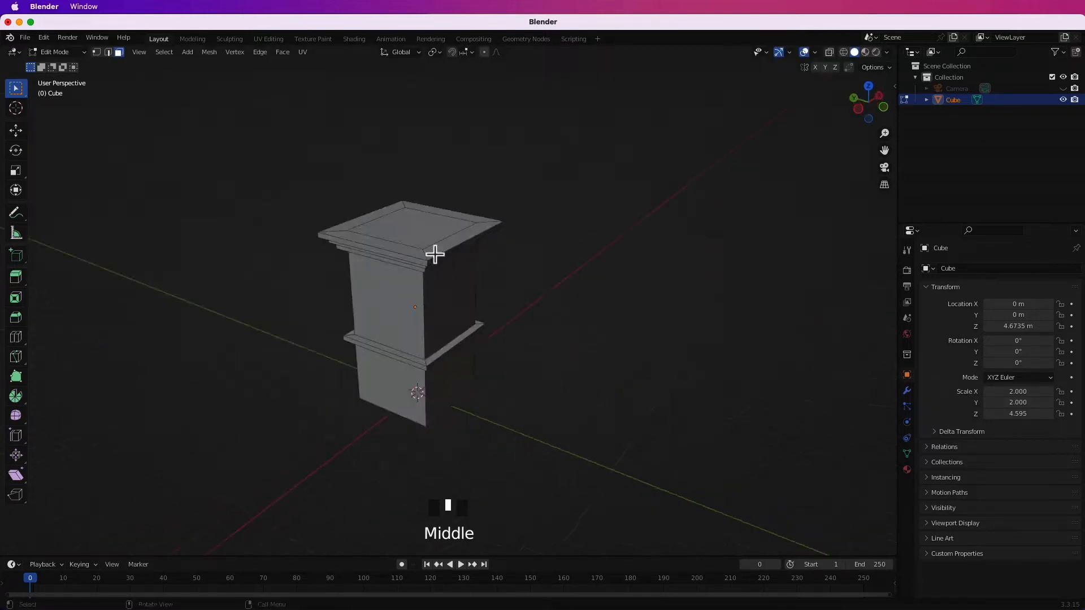
Undo the most recent edits to the cap.
left_click(545, 275)
middle_click_drag(546, 275, 569, 359)
key("super+z")
key("super+z")
key("super+z")
key("super+z")
key("super+z")
key("super+z")
key("super+z")
key("super+z")
key("super+z")
key("super+z")
Extrude the upper part of the middle ledge outward as a wider second tier and return to Object Mode.
key("super+z")
key("super+z")
key("super+z")
key("super+z")
key("super+z")
middle_click_drag(541, 190, 583, 326)
left_click(489, 315)
middle_click_drag(489, 315, 480, 415)
left_click(480, 415, "shift")
middle_click_drag(573, 455, 554, 418)
key("super+z")
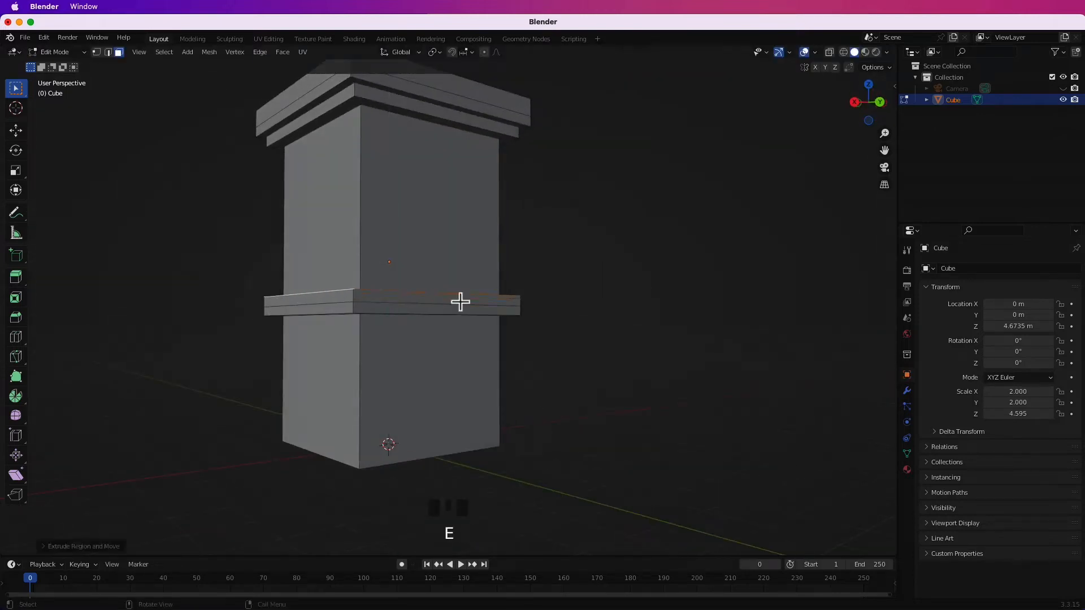
middle_click_drag(340, 299, 575, 363)
left_click(644, 377)
key("Tab")
Widen the building along Y to a scale of about 2.27.
left_click(500, 346)
key("s")
key("y")
left_click(617, 393)
middle_click_drag(617, 392, 574, 284)
Enable cavity in the viewport shading and choose its cavity type.
scroll(585, 378, "down", 4)
key("n")
left_click(887, 52)
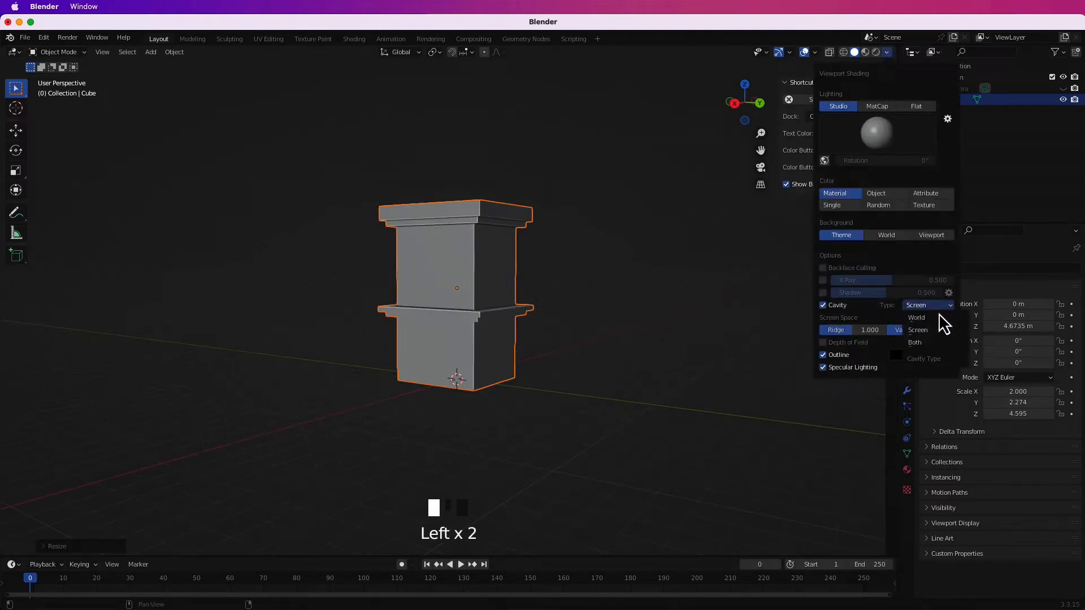
scroll(608, 310, "up", 2)
key("n")
mouse_move(608, 310)
middle_mouse_down()
mouse_move(559, 293)
mouse_move(569, 353)
mouse_move(644, 310)
mouse_move(595, 320)
mouse_move(561, 380)
middle_mouse_up()
Add a cube, flatten it along X and move it along X to the building's front wall as a door.
key("shift+a")
mouse_move(562, 378)
left_click(632, 143)
middle_click_drag(632, 143, 763, 367)
key("g")
left_click(609, 375)
key("s")
key("x")
left_click(466, 339)
key("g")
key("x")
left_click(653, 368)
middle_click_drag(654, 367, 482, 390)
Shift the door block along Y, scale it to about 1.38 along Z and place it at about Z 1.47 m.
key("g")
key("y")
left_click(648, 399)
key("s")
key("z")
left_click(558, 436)
key("g")
key("z")
left_click(608, 414)
Scale the door block to about 0.75 along Y, place it at Y 1.12 m and thin it to about 0.1 along X.
key("s")
key("y")
left_click(627, 389)
key("g")
key("y")
left_click(622, 405)
middle_click_drag(622, 405, 531, 419)
key("s")
key("x")
left_click(639, 411)
scroll(534, 417, "down", 4)
Inset the door block's front face and scale the inset face along Y.
left_click(559, 384)
middle_click_drag(560, 379, 576, 400)
scroll(577, 408, "up", 3)
scroll(570, 411, "down", 2)
key("Tab")
key("i")
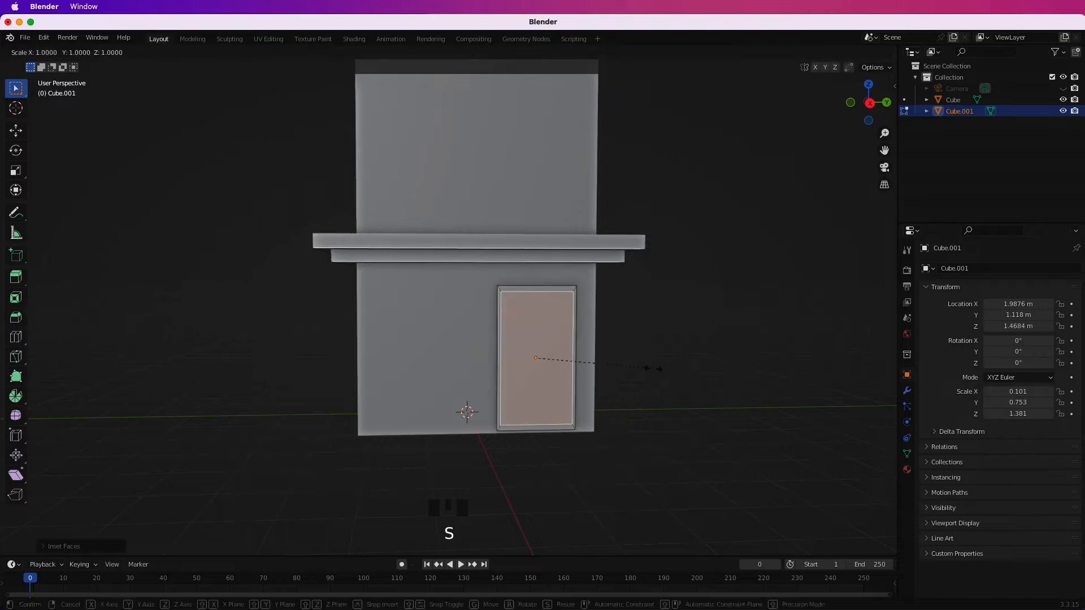
key("y")
left_click(639, 374)
Extrude the inset face inward to leave a raised door frame, and return to Object Mode.
middle_click_drag(510, 409, 638, 413)
scroll(643, 412, "up", 3)
key("e")
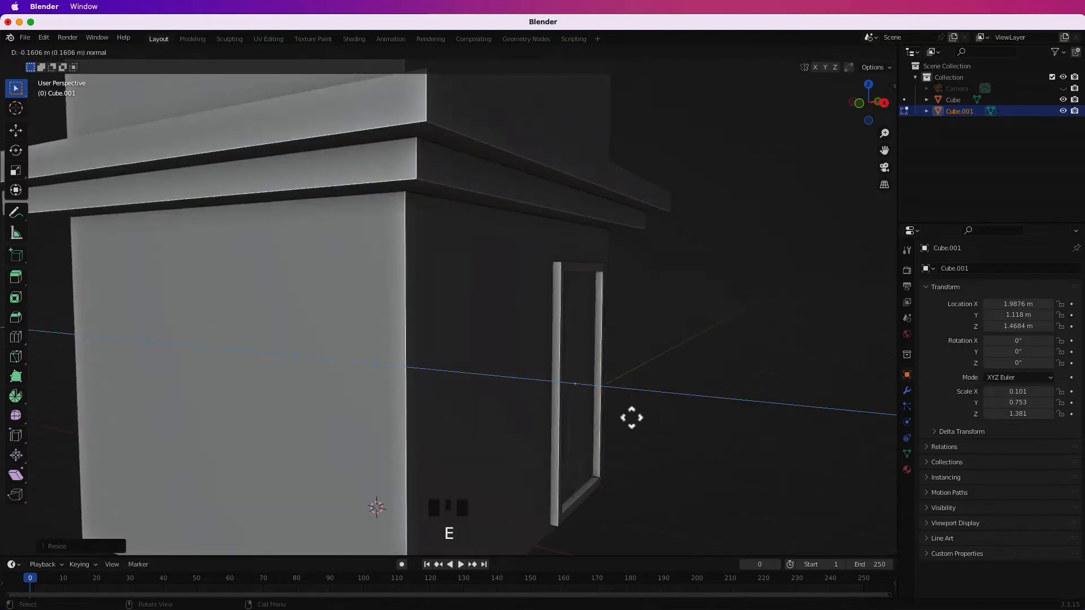
left_click(642, 421)
key("Tab")
left_click(714, 396)
Add another cube for a window, raise it along Z and shift it along Y away from the door.
scroll(714, 397, "down", 7)
middle_click_drag(557, 389, 493, 361)
scroll(536, 320, "up", 6)
middle_click_drag(537, 319, 452, 334)
left_click(449, 314)
key("shift+a")
mouse_move(503, 377)
left_click(577, 121)
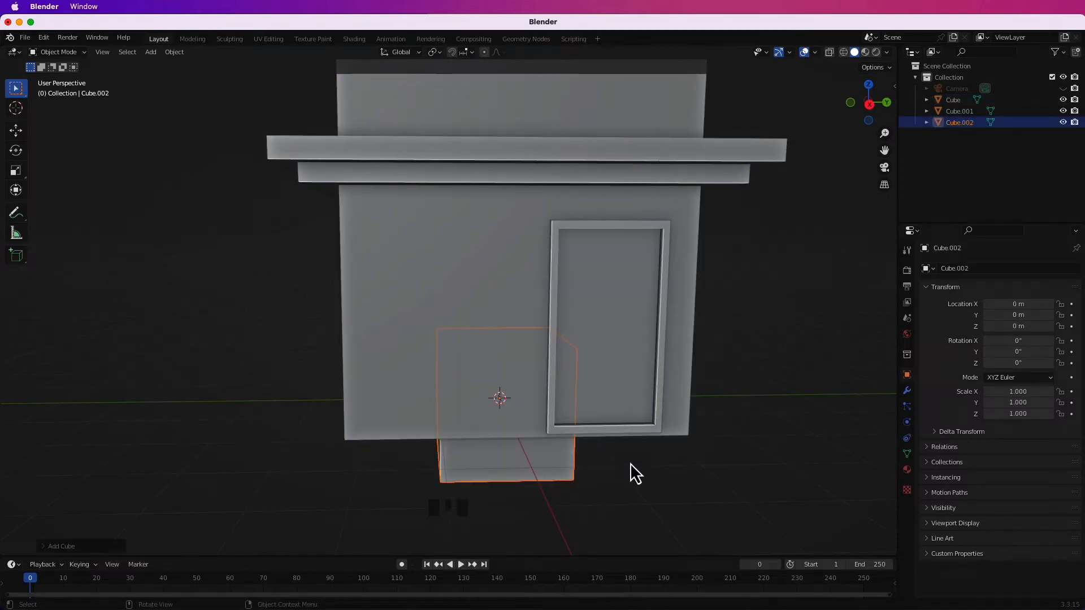
left_click(556, 470)
key("g")
key("z")
left_click(661, 397)
key("g")
key("y")
left_click(755, 445)
In the right orthographic view, position the window cube beside the door at about Y -0.96 m and Z 1.84 m.
left_click(849, 103)
left_click(850, 103)
left_click(885, 103)
left_click(886, 102)
key("g")
Widen the window cube along Y to a scale of about 1.128 and move it along Y to about -0.88 m.
key("g")
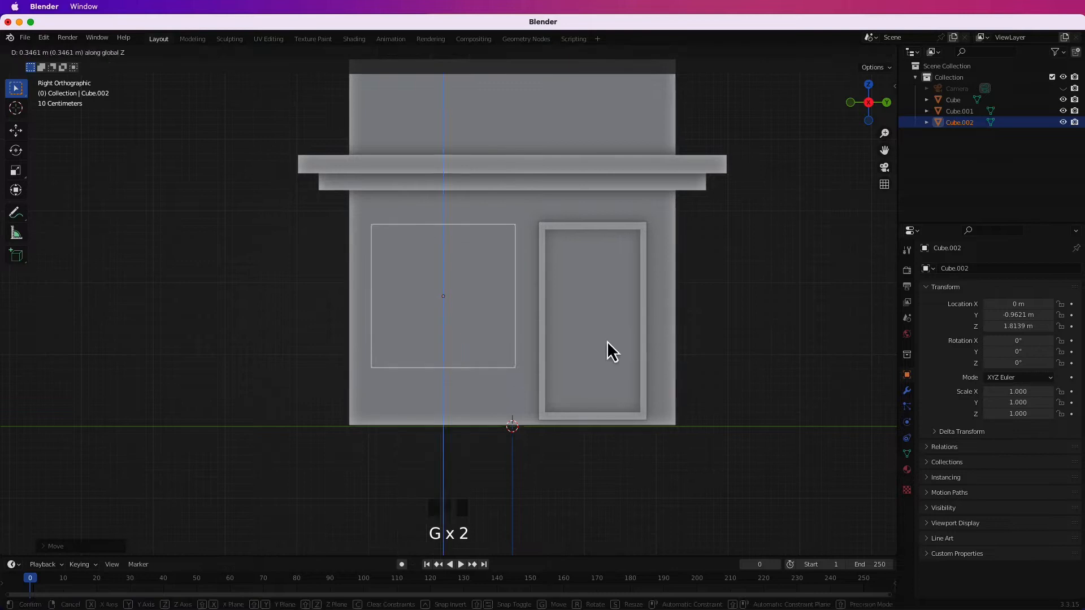
left_click(578, 375)
key("s")
key("y")
left_click(597, 369)
Scale the window cube along Z to about 0.866 and raise it to about Z 1.98 m.
key("g")
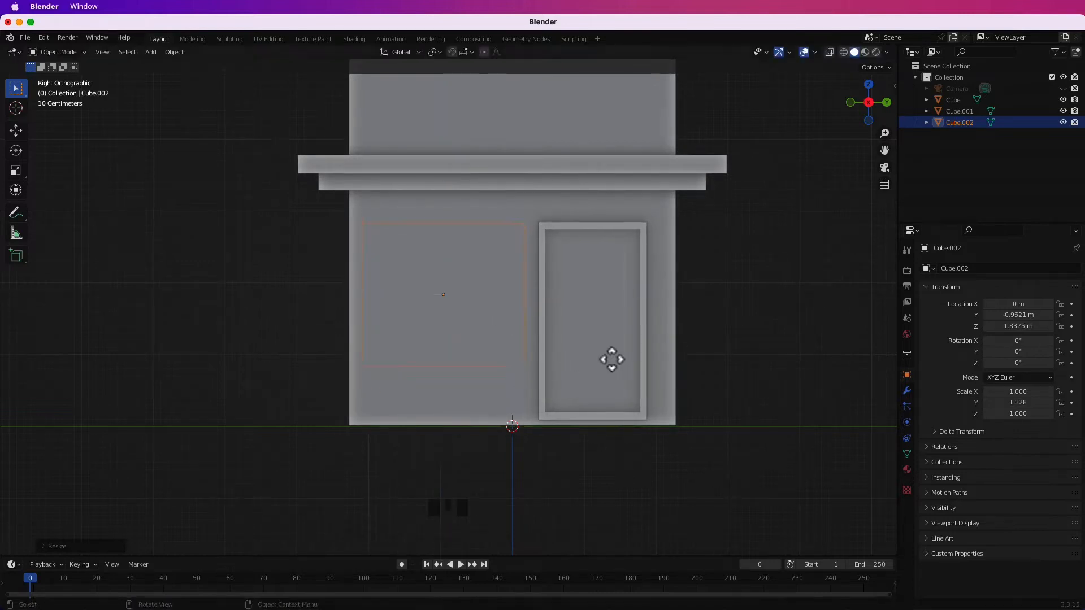
key("y")
left_click(614, 364)
key("s")
key("z")
left_click(577, 371)
Thin the window cube along X to a scale of about 0.13 and place it on the front wall at about X 1.98 m.
key("g")
key("z")
left_click(571, 361)
middle_click_drag(526, 374, 633, 380)
key("s")
key("x")
left_click(393, 298)
key("g")
key("x")
left_click(847, 378)
middle_click_drag(844, 379, 582, 388)
key("g")
key("x")
left_click(735, 380)
scroll(549, 378, "up", 2)
left_click(650, 375)
Inset the window's front face, adjust it along Z, and subdivide it into four panes.
scroll(565, 367, "down", 4)
left_click(468, 298)
key("Tab")
key("i")
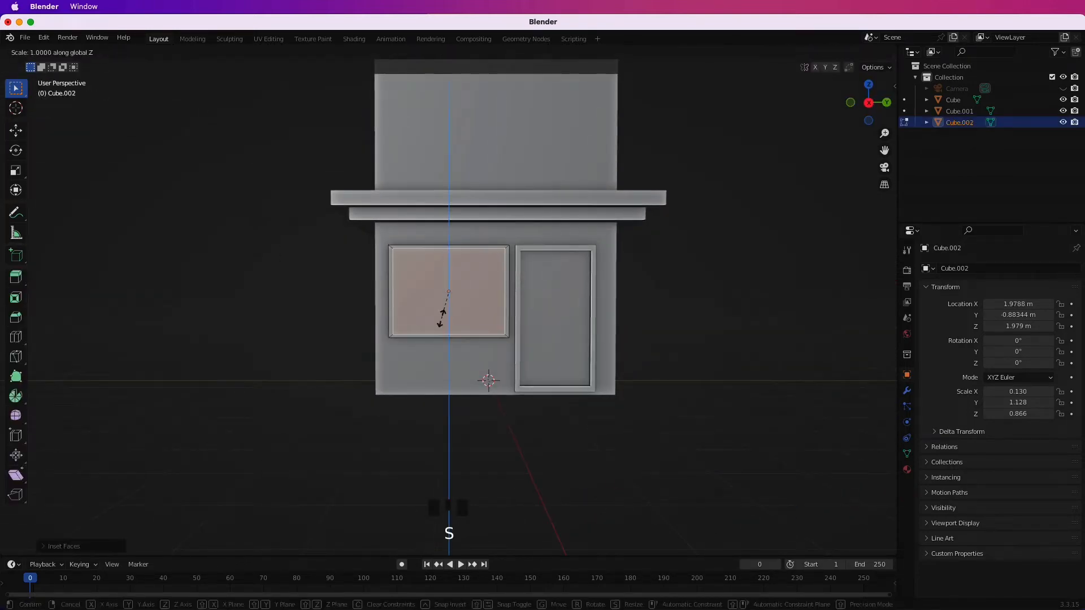
left_click(441, 318)
right_click(440, 291)
left_click(441, 288)
Extrude the four window panes inward to leave raised crossbars, and return to Object Mode.
middle_click_drag(447, 331, 612, 372)
key("e")
left_click(523, 338)
key("Tab")
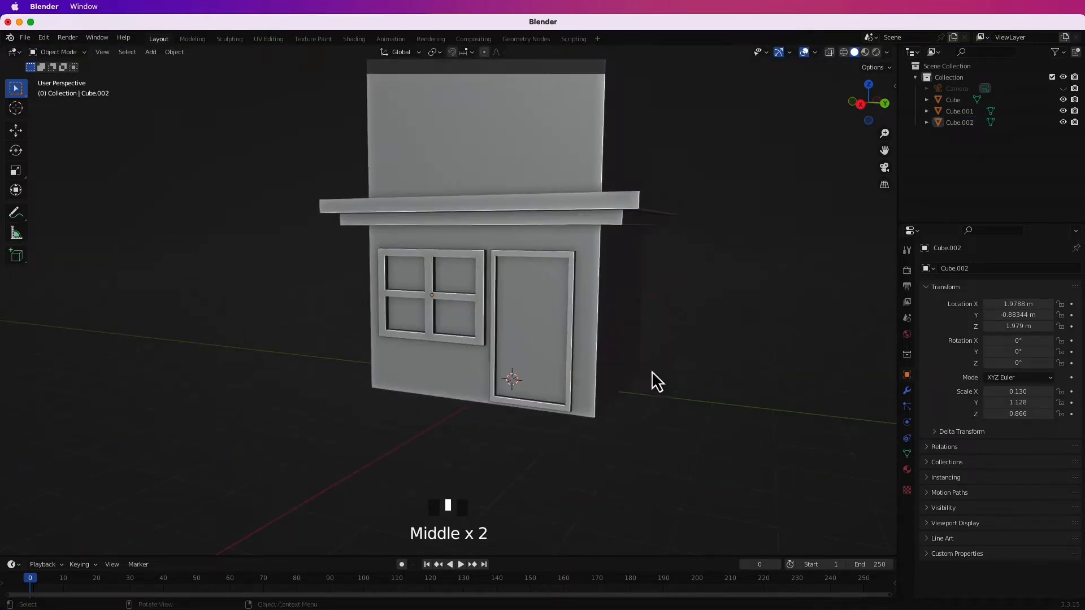
Duplicate the front window and rotate the copy 90° about Z.
middle_click_drag(557, 336, 520, 331)
left_click(512, 332)
key("shift+d")
type("rz90")
key("Return")
In the front view, centre the copied window at about X -0.015 m and widen it along X to a scale of about 1.543.
key("KP_1")
key("g")
key("x")
left_click(533, 309)
key("s")
key("x")
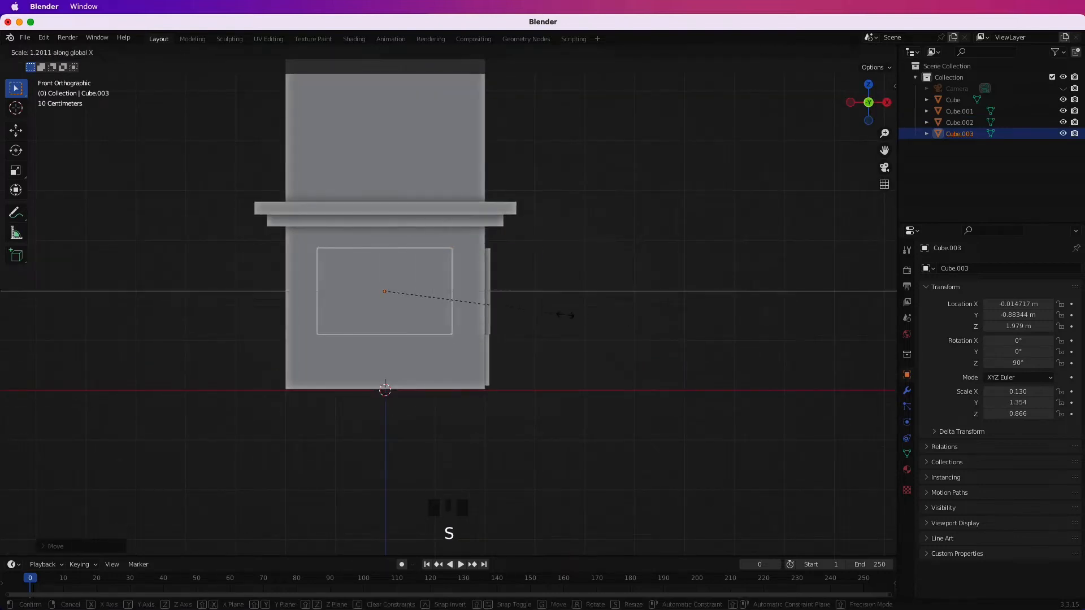
left_click(592, 305)
Move the copied window along Y onto the side wall nearest the door, at about Y 2.24 m.
left_click(887, 106)
left_click(887, 106)
left_click(850, 104)
key("g")
key("x")
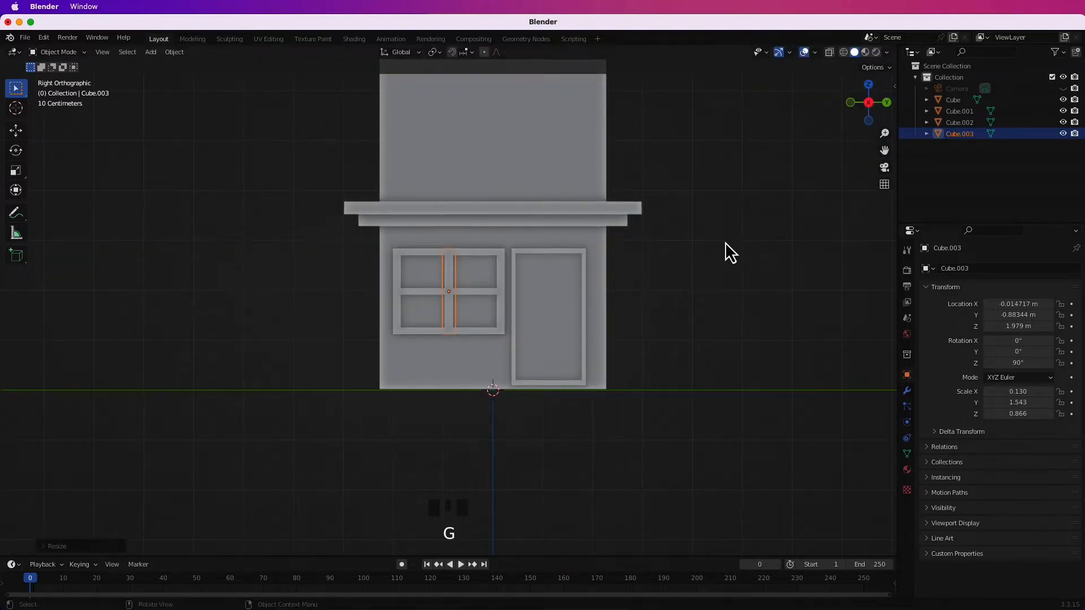
left_click(881, 269)
left_click(887, 102)
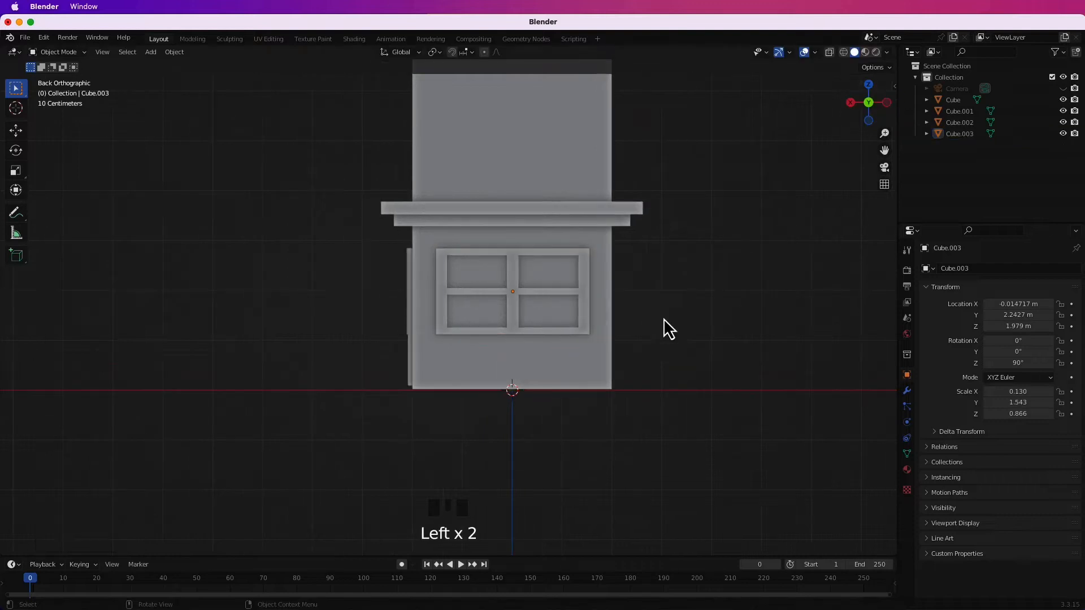
left_click(849, 104)
Duplicate the side window in place.
middle_click_drag(686, 316, 639, 324)
left_click(640, 309)
key("shift+d")
right_click(766, 290)
key("r")
key("z")
key("r")
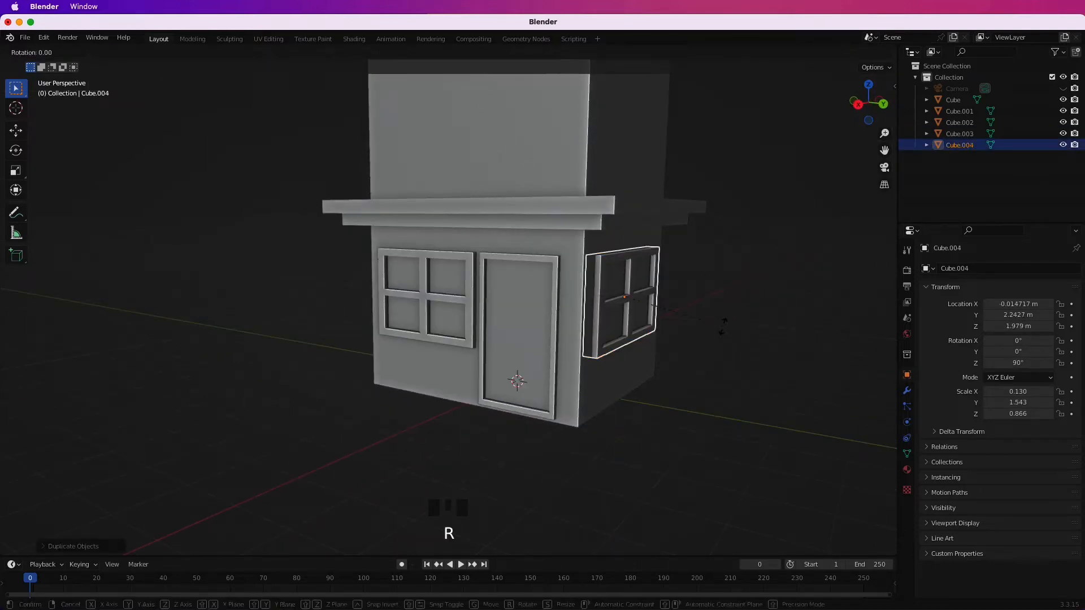
right_click(722, 326)
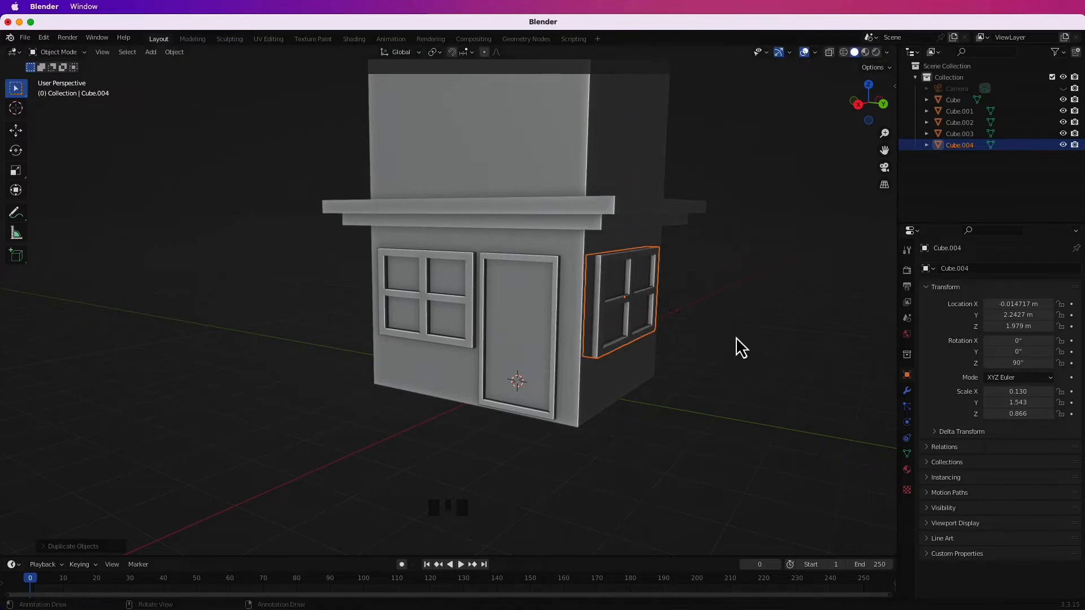
Rotate the duplicated side window about Z to 270° so it faces the opposite direction.
type("rz90")
key("Return")
type("rz90")
key("Return")
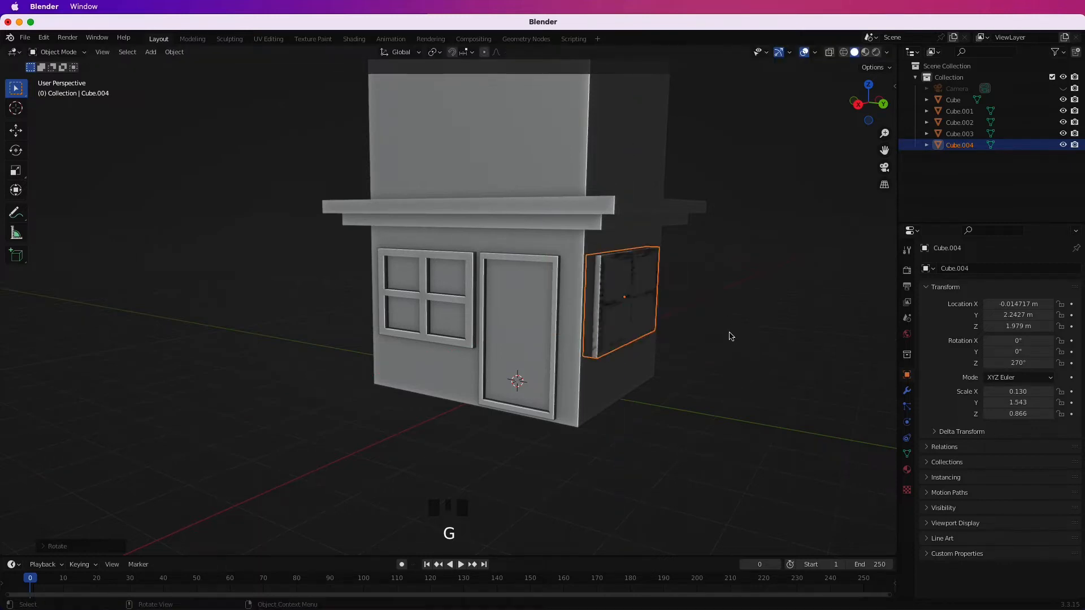
Move the rotated window along Y onto the opposite side wall, at about Y -2.25 m.
key("KP_1")
left_click(888, 103)
key("g")
key("y")
left_click(486, 304)
left_click(310, 330)
middle_click_drag(310, 331, 215, 365)
scroll(482, 390, "down", 3)
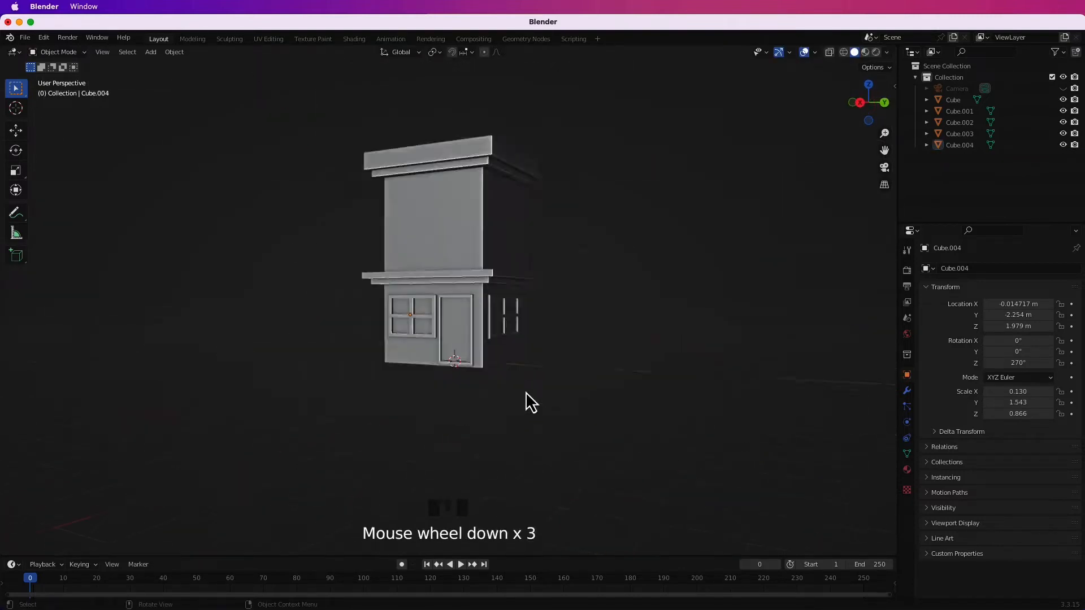
Add a new cube for the upper-storey window.
middle_click_drag(526, 392, 473, 273)
key("shift+a")
mouse_move(485, 379)
left_click(586, 128)
key("g")
key("x")
right_click(591, 446)
Raise the new cube along Z to the upper storey.
key("g")
key("z")
left_click(583, 362)
Flatten the upper cube along X and move it onto the front wall at about X 2.02 m.
middle_click_drag(583, 361, 689, 369)
key("s")
key("x")
left_click(476, 268)
key("g")
key("x")
left_click(629, 334)
Scale the upper window block to about 1.565 along Z and 1.186 along Y, and thin it to about 0.124 along X.
middle_click_drag(628, 334, 596, 361)
key("s")
key("z")
left_click(635, 411)
key("s")
key("y")
middle_click_drag(634, 411, 797, 387)
left_click(752, 388)
key("s")
key("x")
left_click(649, 365)
In the right orthographic view, position the upper window block vertically at about Z 5.78 m.
middle_click_drag(649, 364, 497, 449)
scroll(536, 371, "up", 3)
middle_click_drag(497, 449, 533, 384)
scroll(532, 385, "down", 2)
key("KP_1")
left_click(886, 103)
scroll(644, 204, "up", 1)
middle_click_drag(644, 203, 633, 307, "shift")
key("g")
key("z")
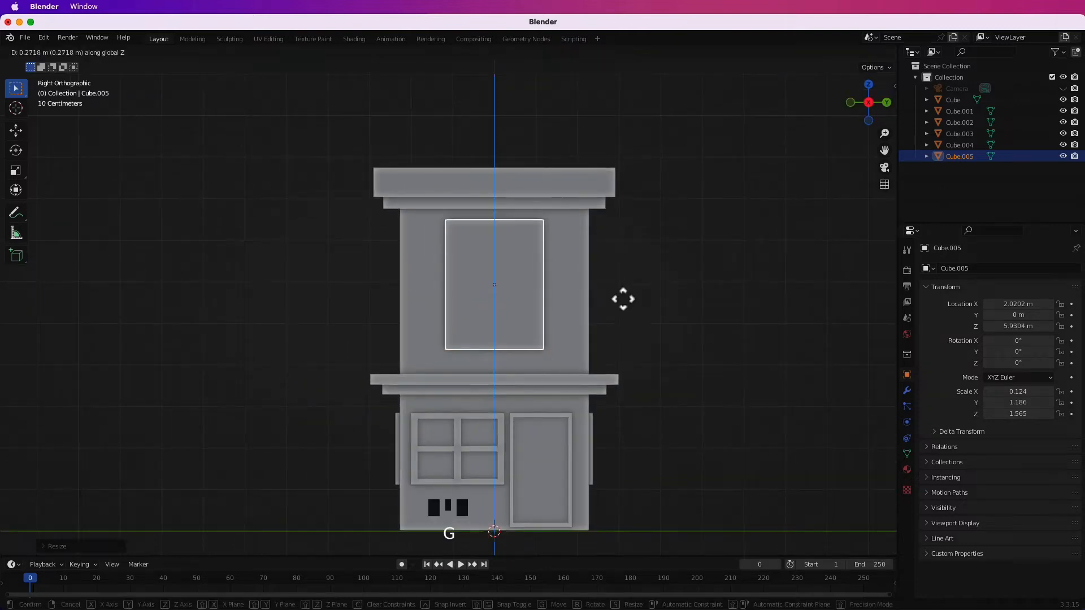
left_click(601, 310)
Inset the upper window's front face, adjust it along Z, subdivide it into four panes and inset each pane individually.
key("Tab")
left_click(511, 287)
key("s")
key("z")
left_click(487, 300)
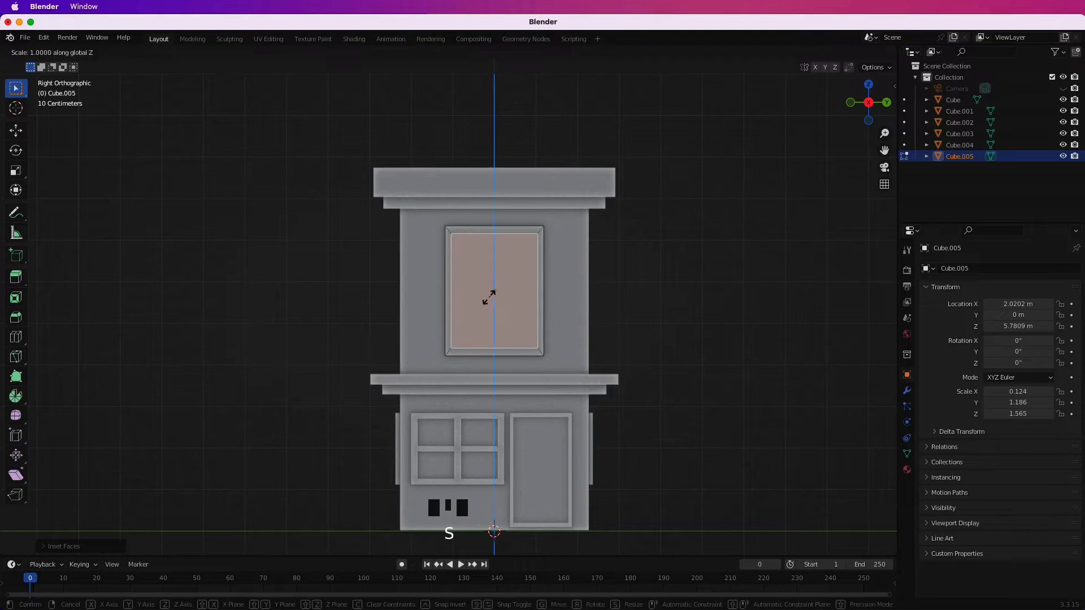
right_click(501, 258)
left_click(501, 259)
scroll(527, 314, "up", 2)
key("i")
key("i")
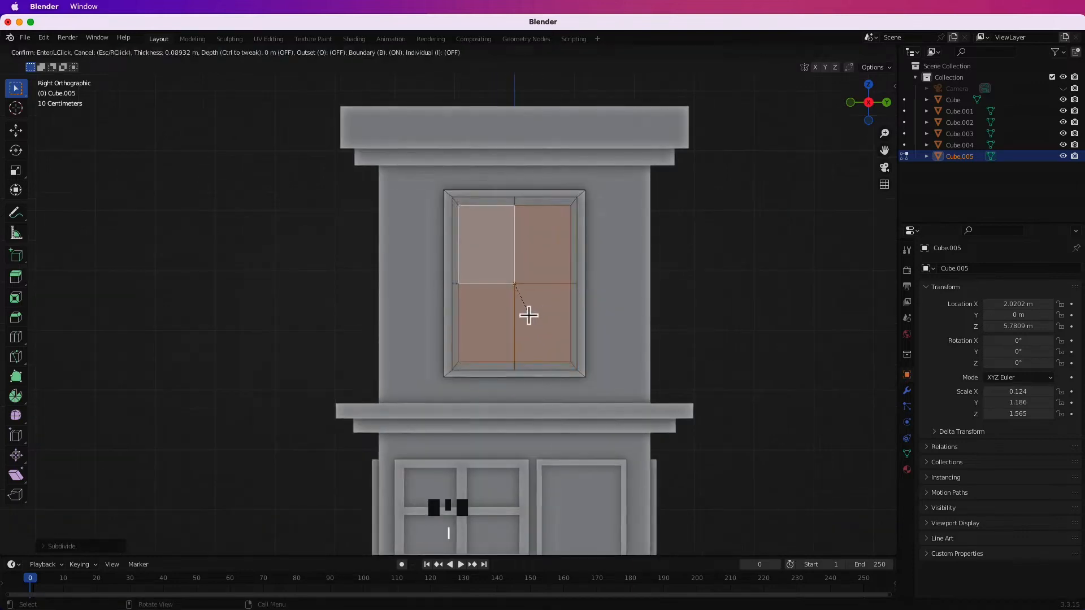
Recess the upper window's panes and extrude the faces along its upper edge into a projecting lintel.
left_click(850, 102)
middle_click_drag(677, 300, 545, 271)
left_click(545, 270)
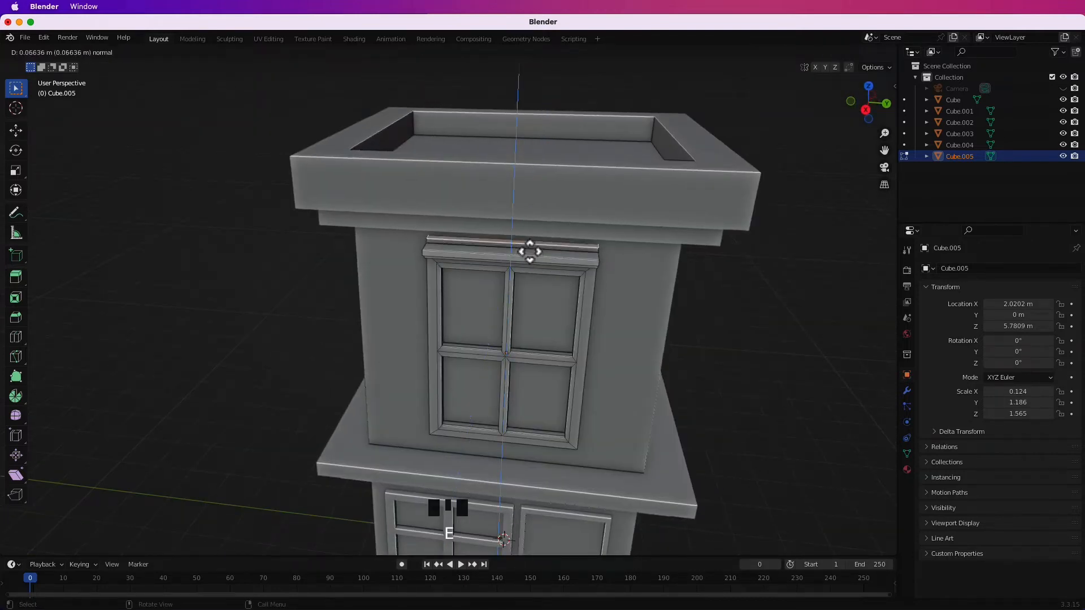
left_click(527, 248)
middle_click_drag(527, 248, 496, 327)
scroll(516, 363, "up", 3)
left_click(587, 285)
key("e")
left_click(585, 298)
Extrude the faces along the upper window's lower edge outward into a projecting sill.
left_click(496, 327, "shift")
middle_click_drag(595, 337, 451, 345)
key("e")
left_click(537, 323)
left_click(528, 310)
Extrude the sill's end faces sideways along their normals to widen it, and return to Object Mode.
left_click(461, 391, "shift")
middle_click_drag(461, 392, 502, 351)
key("alt+e")
left_click(574, 353)
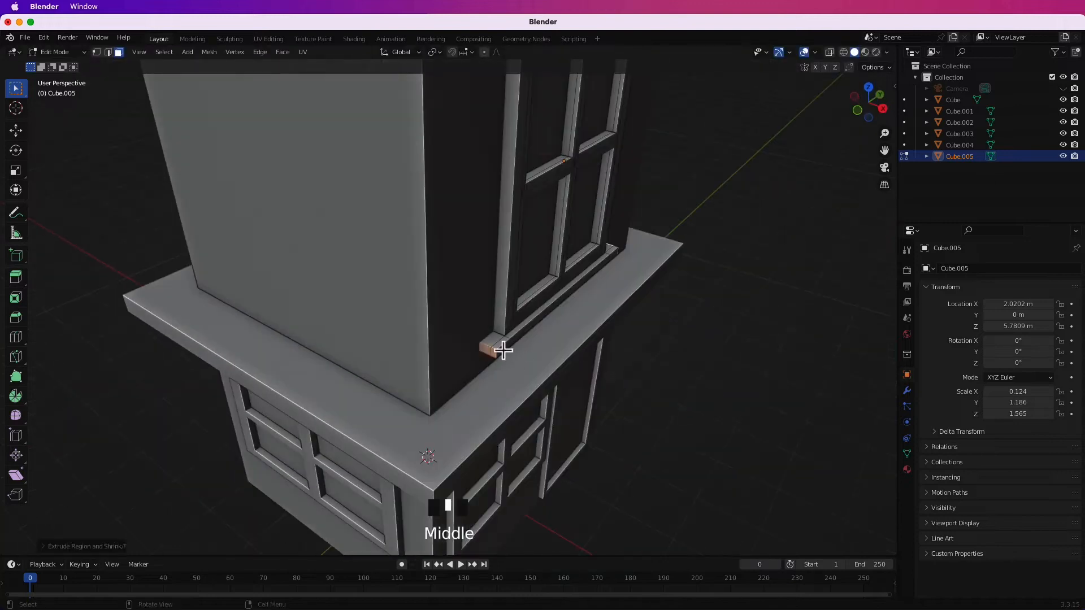
key("e")
left_click(648, 295)
middle_click_drag(648, 295, 581, 251)
scroll(604, 296, "down", 7)
key("Tab")
Duplicate the front upper window in place and rotate the copy 90° about the Z axis.
left_click(603, 296)
scroll(604, 296, "up", 5)
middle_click_drag(603, 296, 551, 330)
left_click(554, 317)
scroll(553, 319, "down", 7)
key("shift+d")
right_click(474, 319)
key("r")
key("z")
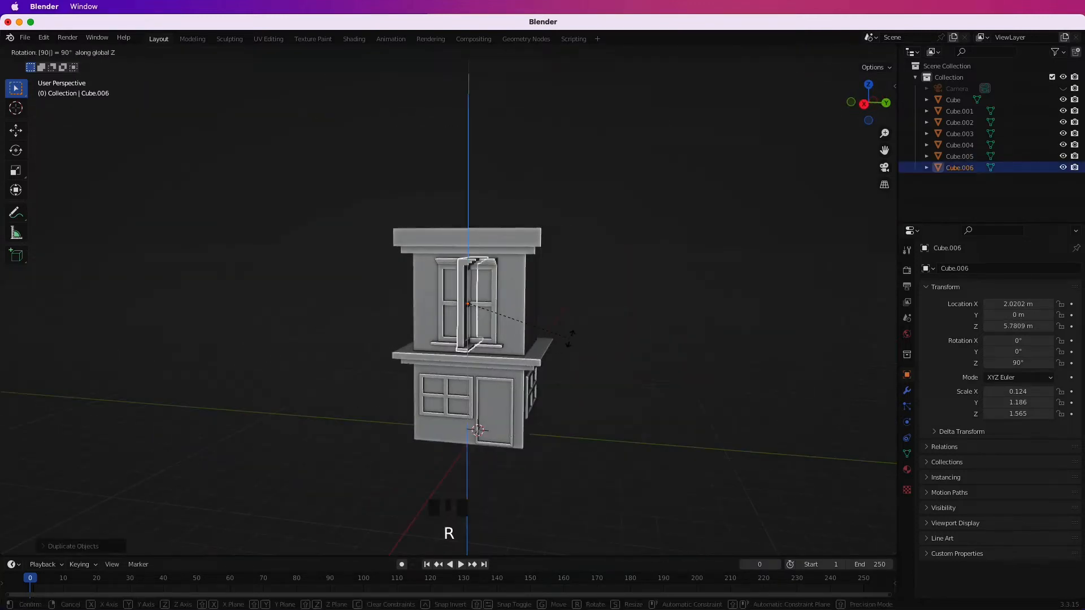
key("9")
key("0")
key("Return")
Centre the rotated window copy along X and move it onto the upper side wall on the positive Y side.
key("KP_1")
left_click(886, 102)
left_click(887, 102)
key("g")
key("x")
left_click(670, 288)
key("g")
key("x")
left_click(754, 214)
key("KP_3")
key("g")
left_click(746, 257)
Duplicate the front upper window again and rotate this copy -90° about the Z axis.
mouse_move(639, 310)
middle_mouse_down()
mouse_move(622, 296)
mouse_move(655, 308)
middle_mouse_up()
key("shift+d")
key("r")
right_click(616, 337)
type("z-90")
key("Return")
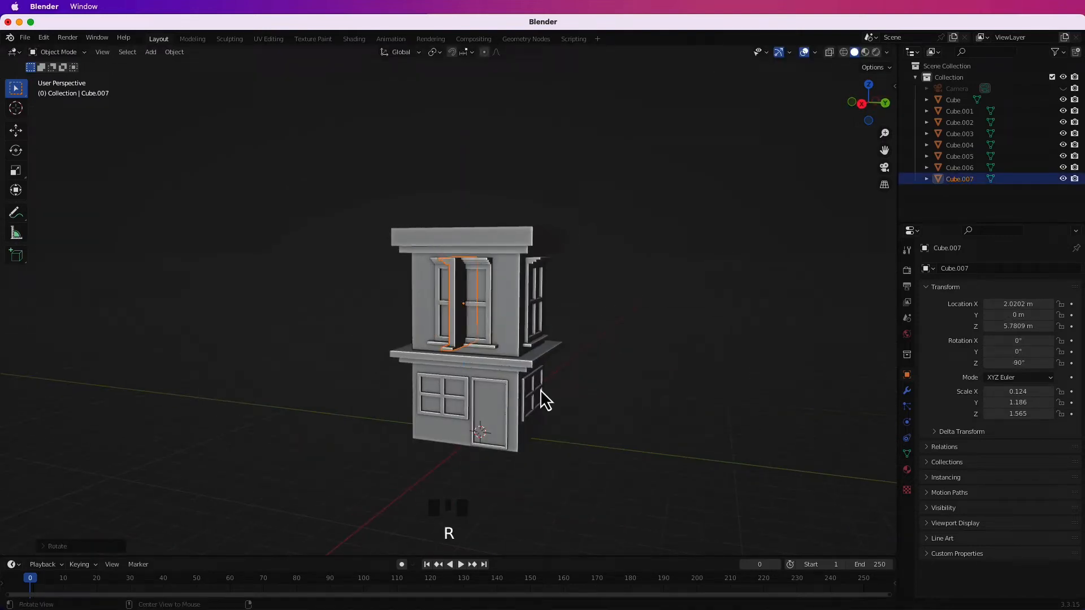
Centre the second window copy along X and place it on the upper side wall on the negative Y side.
key("KP_1")
key("g")
key("x")
left_click(633, 272)
middle_click_drag(633, 271, 558, 296)
key("g")
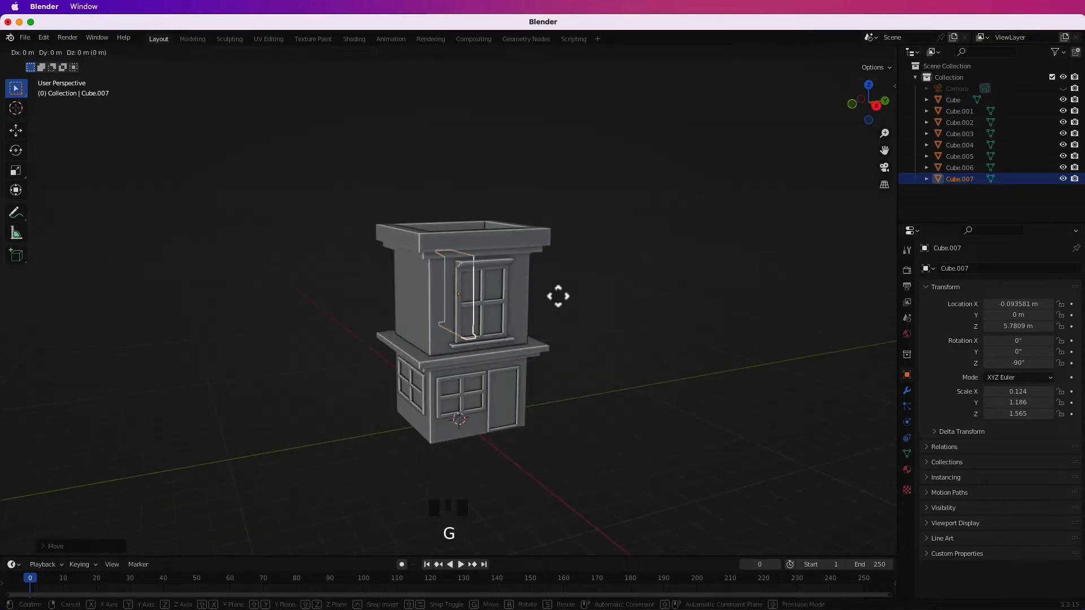
key("KP_1")
scroll(568, 324, "up", 5)
key("g")
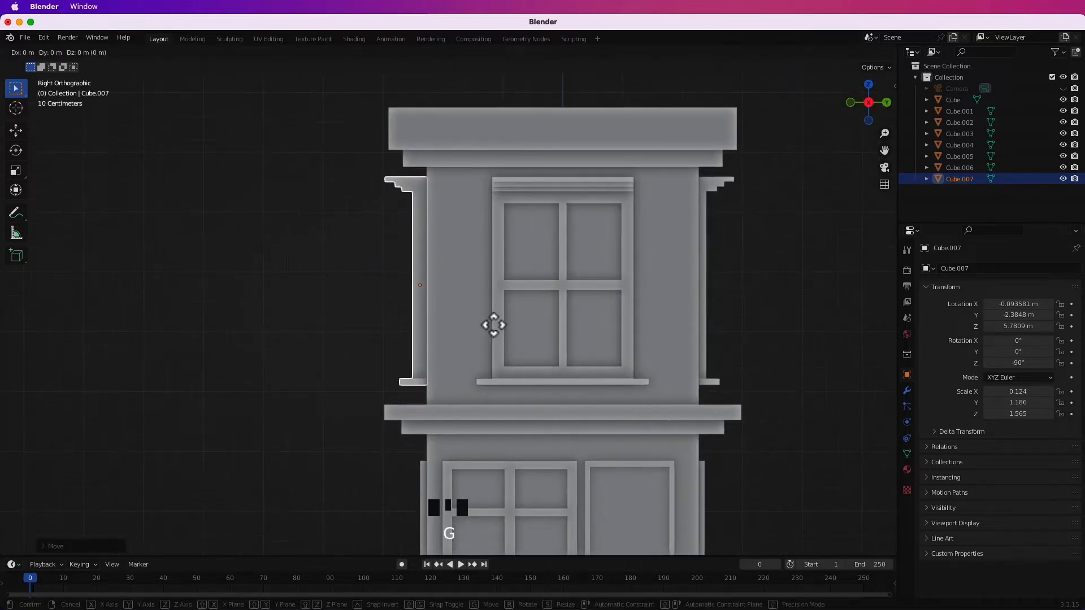
left_click(343, 325)
Move the ground-floor window on the positive Y side wall slightly outward from the wall.
middle_click_drag(344, 326, 558, 376)
left_click(558, 377)
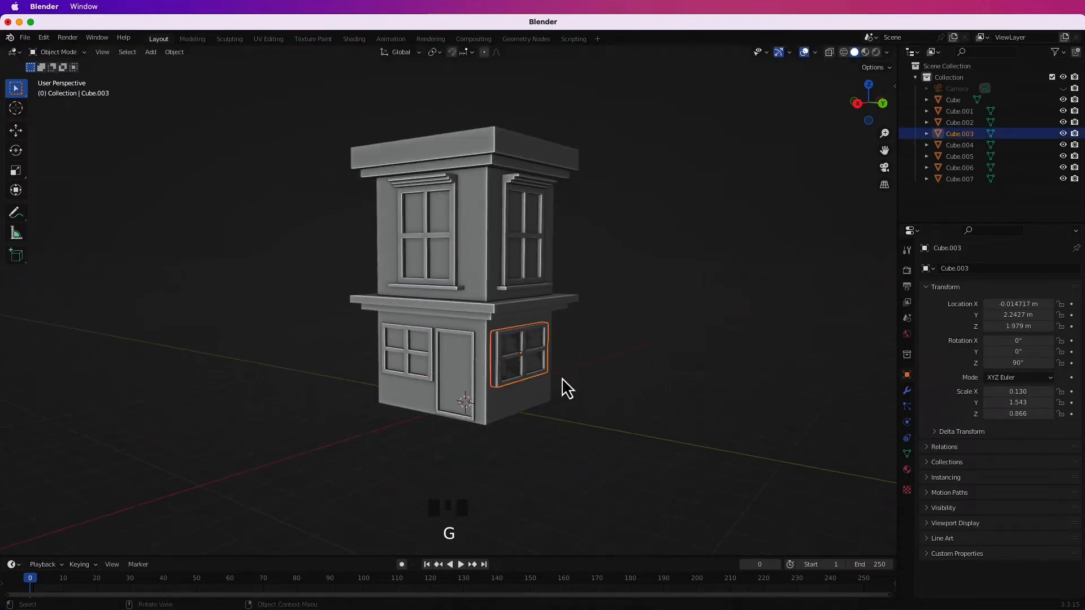
scroll(564, 379, "up", 4)
left_click(577, 361)
left_click(582, 405)
key("g")
Move the ground-floor window on the negative Y side wall outward to about Y -2.35 m.
key("g")
middle_click_drag(578, 407, 402, 383)
left_click(375, 359)
key("g")
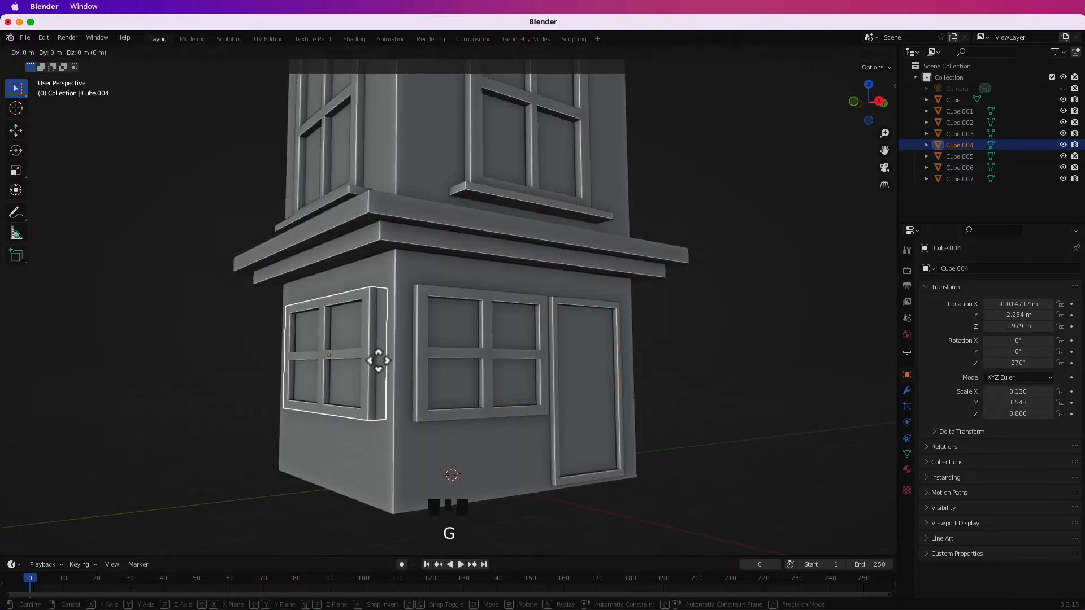
left_click(332, 382)
key("g")
middle_click_drag(336, 371, 482, 399)
Add a cube and shape it into a post scaled about 0.15 × 0.15 × 4.54 at the front corner beside the door.
key("Tab")
middle_click_drag(575, 457, 537, 388)
key("shift+a")
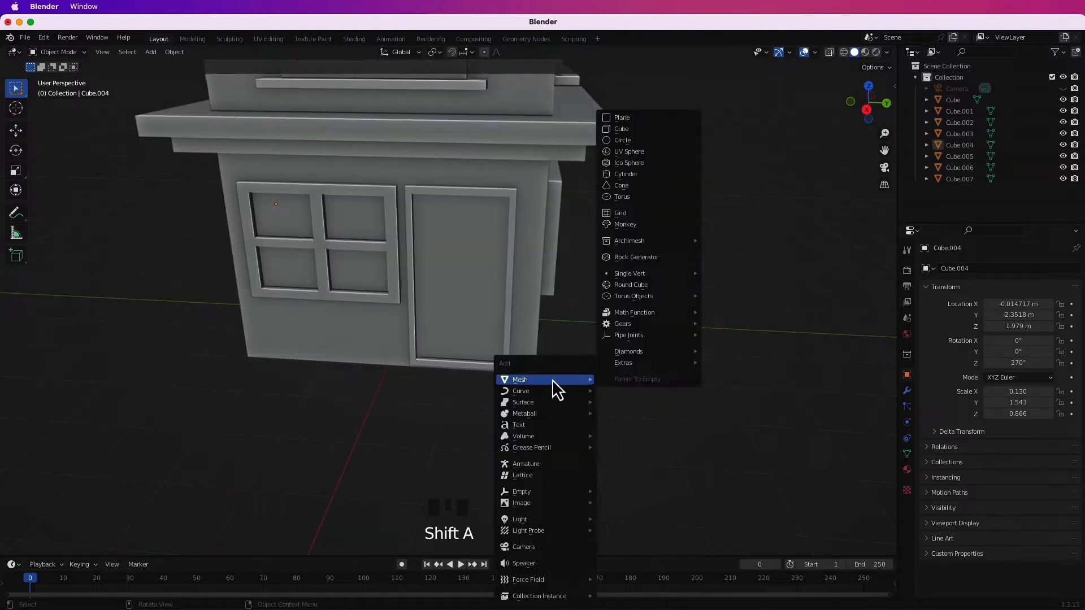
left_click(622, 136)
key("s")
left_click(565, 431)
scroll(565, 431, "down", 3)
middle_click_drag(565, 435, 544, 341)
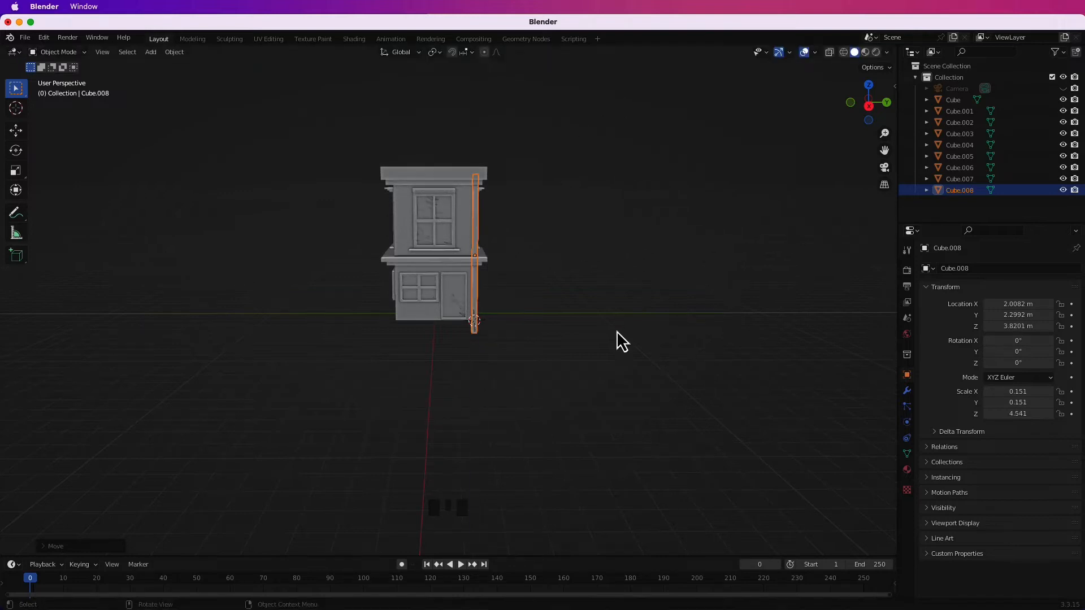
Shorten the corner post to a Z scale of about 4.138 and raise it to about Z 4.08 m.
key("z")
left_click(613, 307)
scroll(616, 305, "up", 5)
middle_click_drag(639, 260, 629, 359, "shift")
left_click(644, 363)
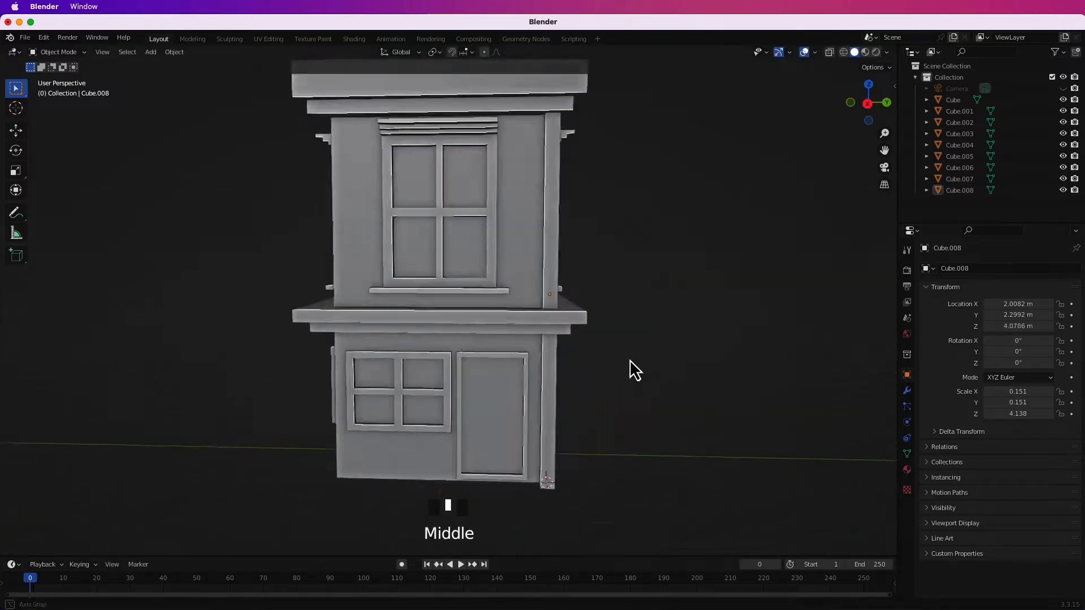
Fine-tune the corner post's length along Z to fit between the building's base and cap.
scroll(628, 356, "down", 1)
left_click(533, 390)
key("s")
key("z")
left_click(617, 415)
middle_click_drag(616, 412, 582, 412)
scroll(582, 413, "up", 6)
middle_click_drag(582, 412, 500, 238, "shift")
left_click(510, 286)
key("s")
key("z")
left_click(565, 325)
Add a Mirror modifier to the corner post on X and Y, with Cube as the mirror object.
scroll(587, 343, "down", 6)
middle_click_drag(586, 343, 565, 339)
middle_click_drag(565, 339, 513, 271, "shift")
left_click(513, 271)
left_click(906, 390)
left_click(940, 269)
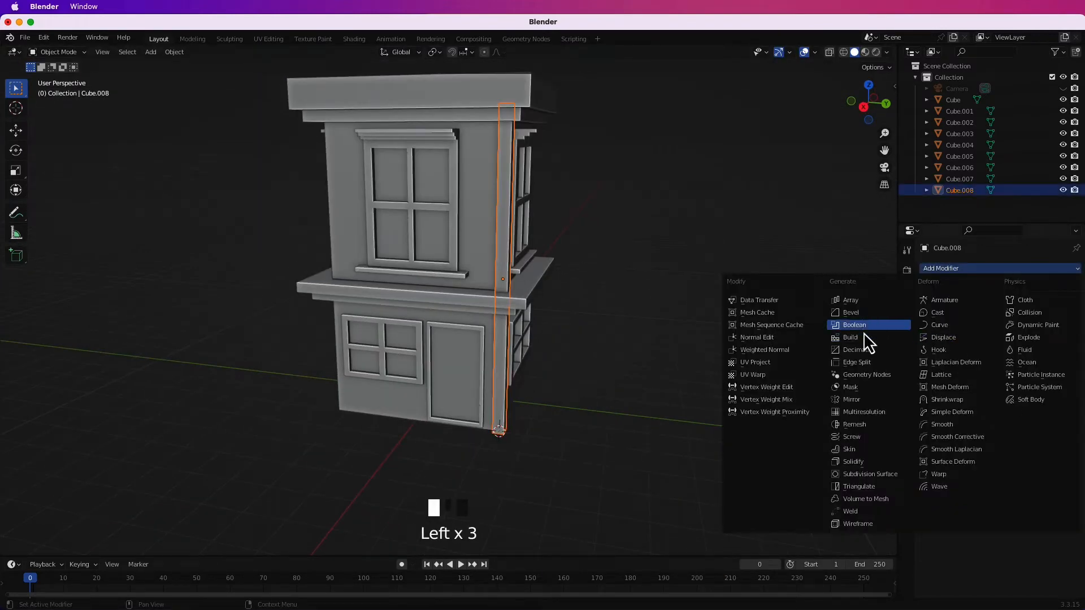
left_click(858, 411)
scroll(639, 331, "down", 4)
middle_click_drag(638, 331, 594, 323)
middle_click_drag(594, 323, 604, 342, "shift")
scroll(605, 342, "up", 2)
mouse_move(605, 343)
middle_mouse_down()
mouse_move(573, 336)
mouse_move(601, 326)
middle_mouse_up()
Add a plane at the 3D cursor and scale it up into a wide ground base under the building.
key("shift+s")
left_click(477, 387)
key("shift+a")
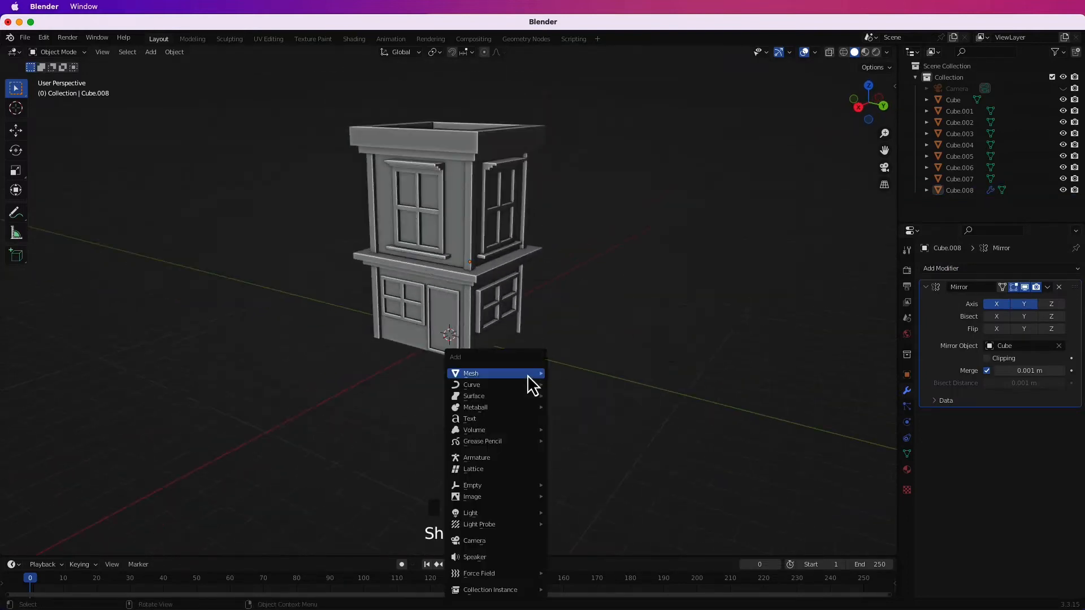
mouse_move(528, 375)
left_click(567, 373)
left_click(68, 392)
middle_click_drag(161, 382, 184, 392)
scroll(215, 398, "down", 2)
mouse_move(259, 402)
middle_mouse_down()
mouse_move(249, 404)
mouse_move(266, 408)
middle_mouse_up()
scroll(615, 423, "up", 2)
Extrude the ground plane vertically into a thin slab.
middle_click_drag(533, 446, 508, 428)
key("Tab")
key("e")
left_click(513, 446)
key("Tab")
Add a loop cut near the slab's front edge and extrude the resulting strip upward into a curb.
middle_click_drag(593, 437, 542, 437)
left_click(383, 423)
key("ctrl+r")
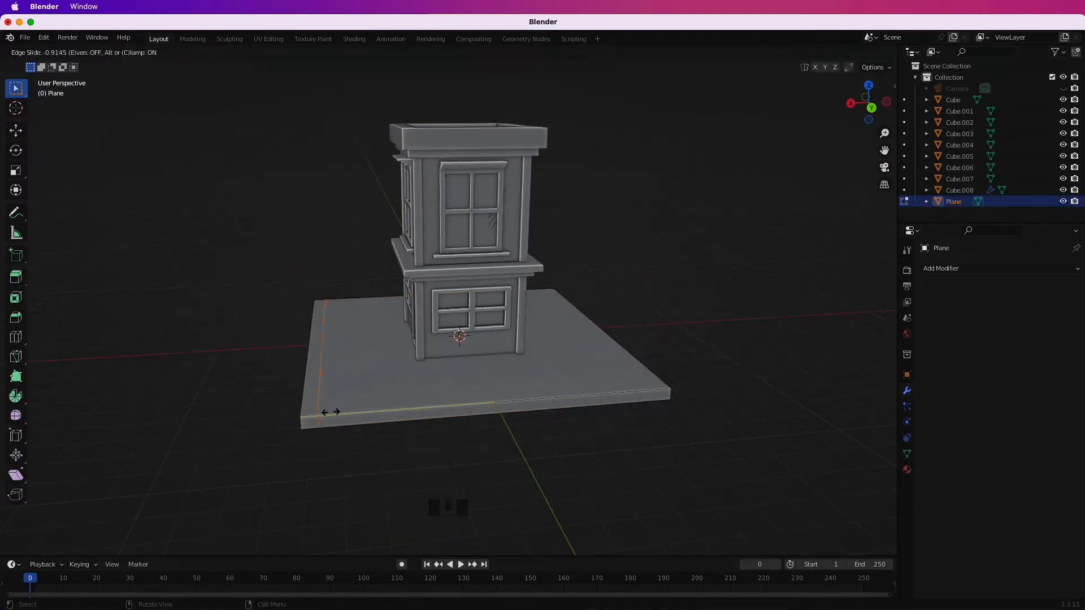
left_click(344, 357)
middle_click_drag(345, 358, 375, 373)
key("Tab")
Scale the upper side window on the positive Y wall along Y so its frame, lintel and sill project further.
left_click(584, 446)
mouse_move(585, 447)
middle_mouse_down()
mouse_move(553, 452)
mouse_move(581, 429)
middle_mouse_up()
scroll(581, 429, "up", 2)
scroll(613, 503, "up", 1)
scroll(603, 465, "down", 1)
middle_click_drag(602, 465, 548, 351)
scroll(578, 430, "up", 3)
scroll(552, 395, "down", 1)
scroll(548, 351, "up", 3)
left_click(534, 326)
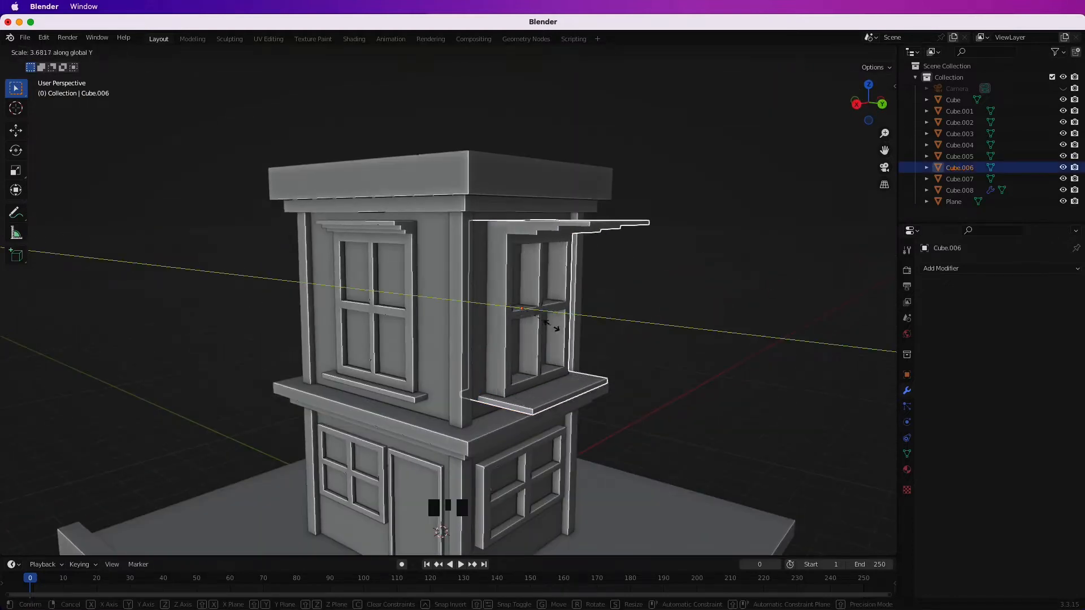
left_click(533, 322)
left_click(644, 346)
middle_click_drag(644, 346, 641, 369)
Scale the front upper window along X to deepen it and adjust its position along X against the wall.
left_click(399, 354)
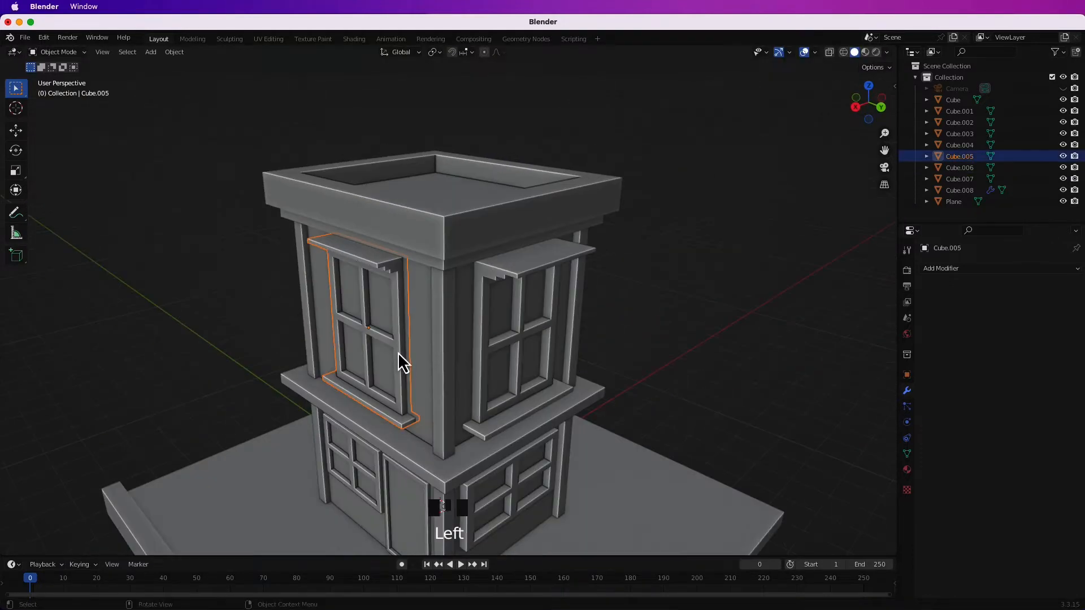
middle_click_drag(407, 364, 591, 329)
left_click(537, 332)
left_click(550, 315)
left_click(586, 332)
key("s")
key("x")
left_click(664, 325)
key("g")
key("x")
left_click(661, 327)
scroll(535, 370, "down", 2)
Reposition the ground base under the building.
key("shift+s")
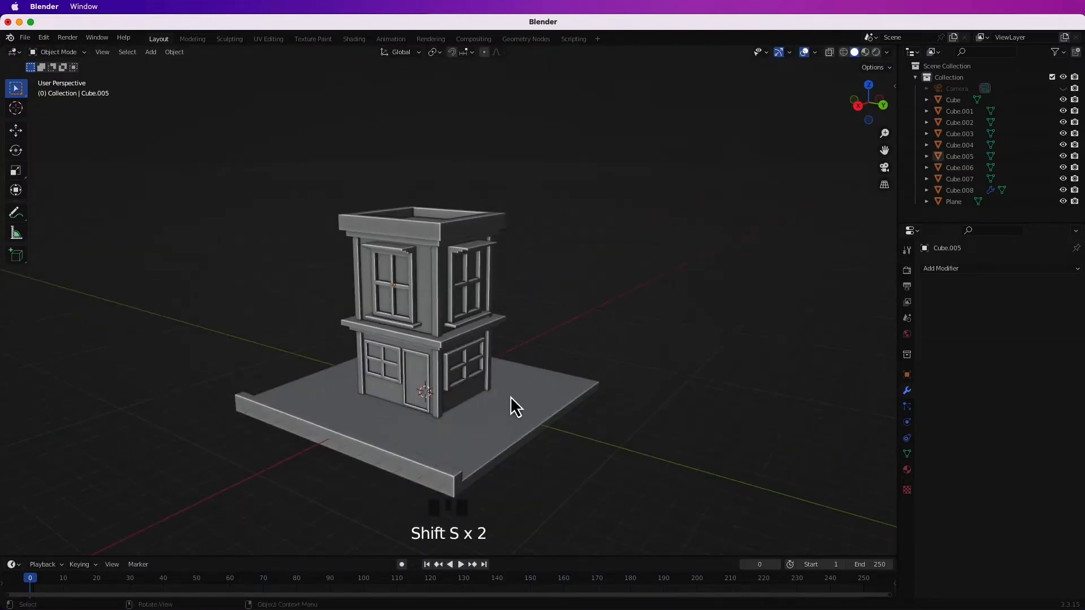
key("KP_1")
key("a")
key("g")
key("g")
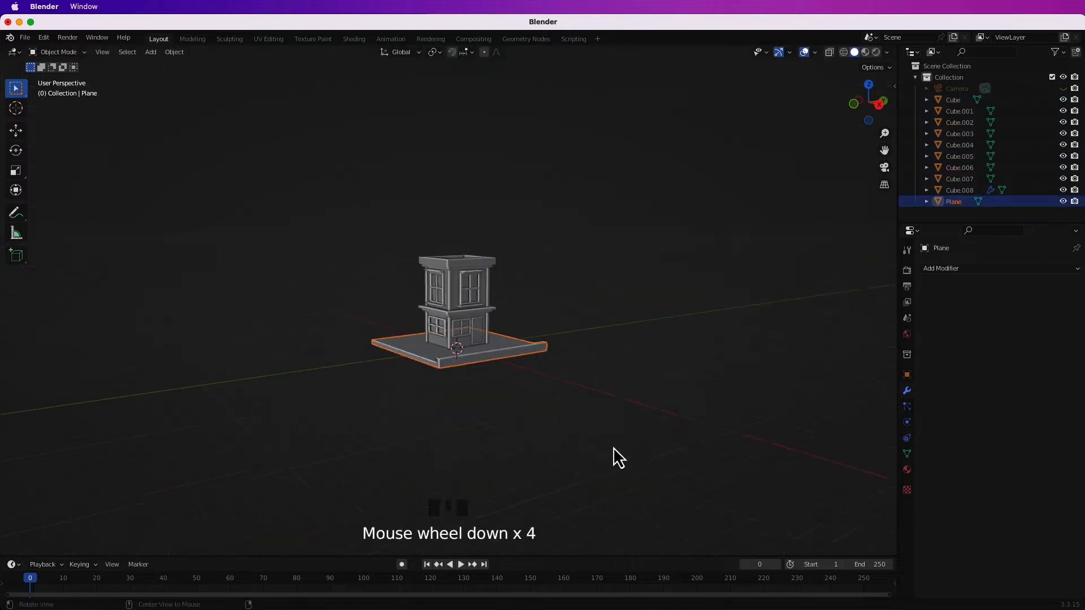
Unhide the camera and align it to the current view of the building's front corner.
key("shift+a")
left_click(580, 130)
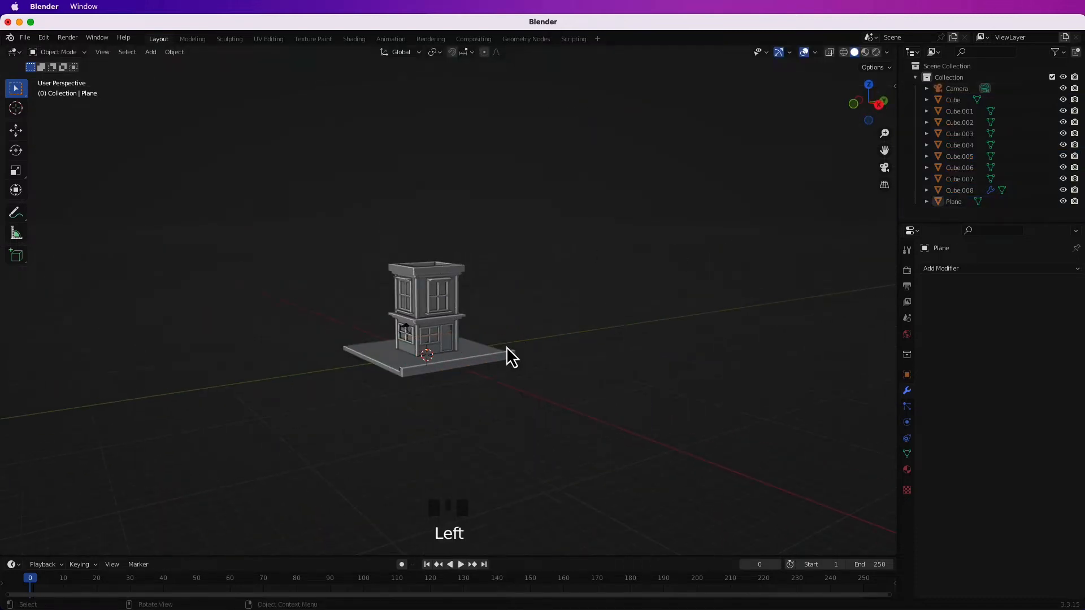
key("KP_0")
middle_click_drag(559, 359, 503, 375)
key("alt+KP_0")
Lock the camera to the view, frame the whole building and base, and release the lock.
key("n")
left_click(891, 136)
left_click(827, 224)
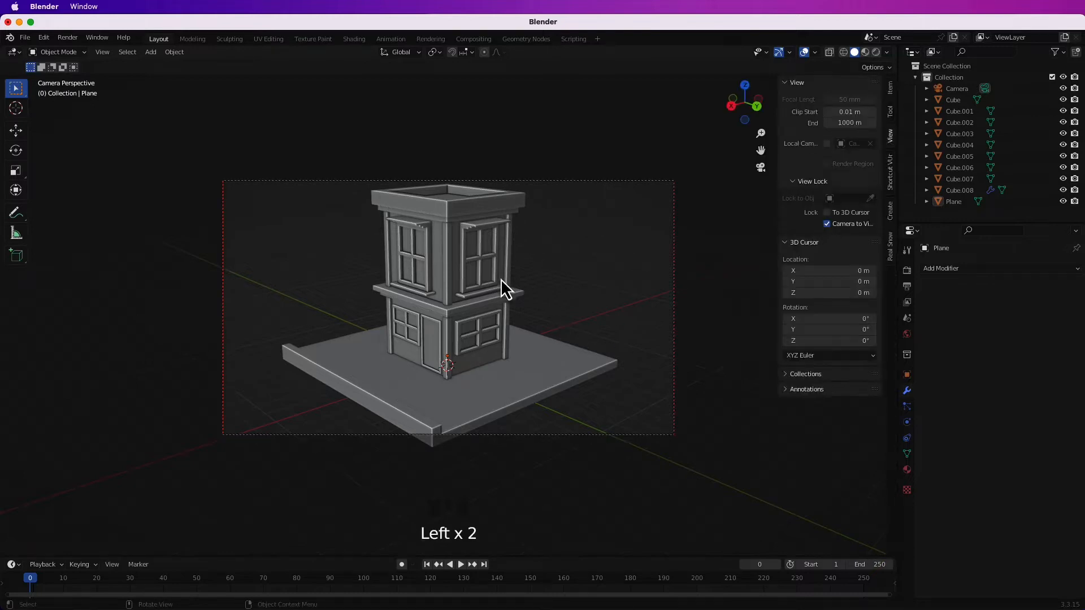
scroll(508, 289, "down", 4)
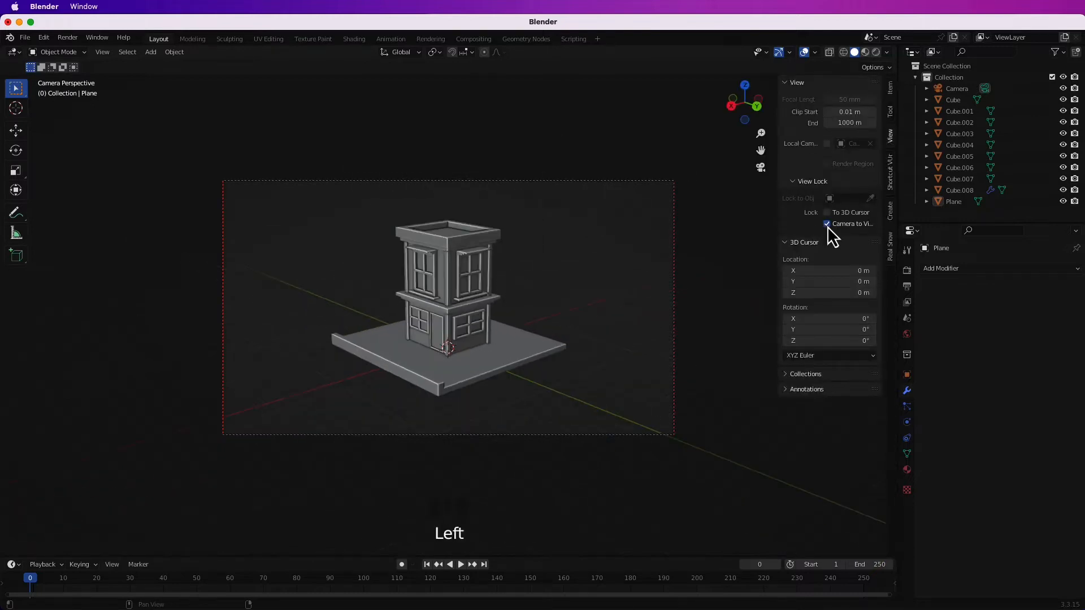
left_click(826, 223)
scroll(591, 263, "up", 3)
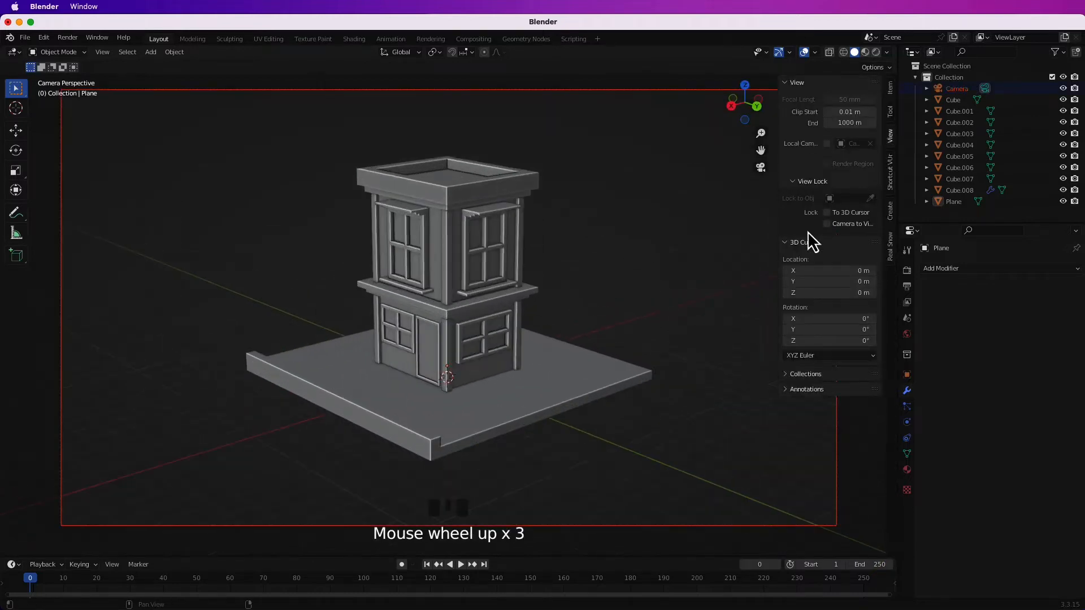
Lock the camera to the view again and return to the camera's framing of the building.
left_click(629, 453)
middle_click_drag(628, 453, 598, 448)
middle_click_drag(531, 445, 599, 441, "shift")
key("KP_5")
key("KP_0")
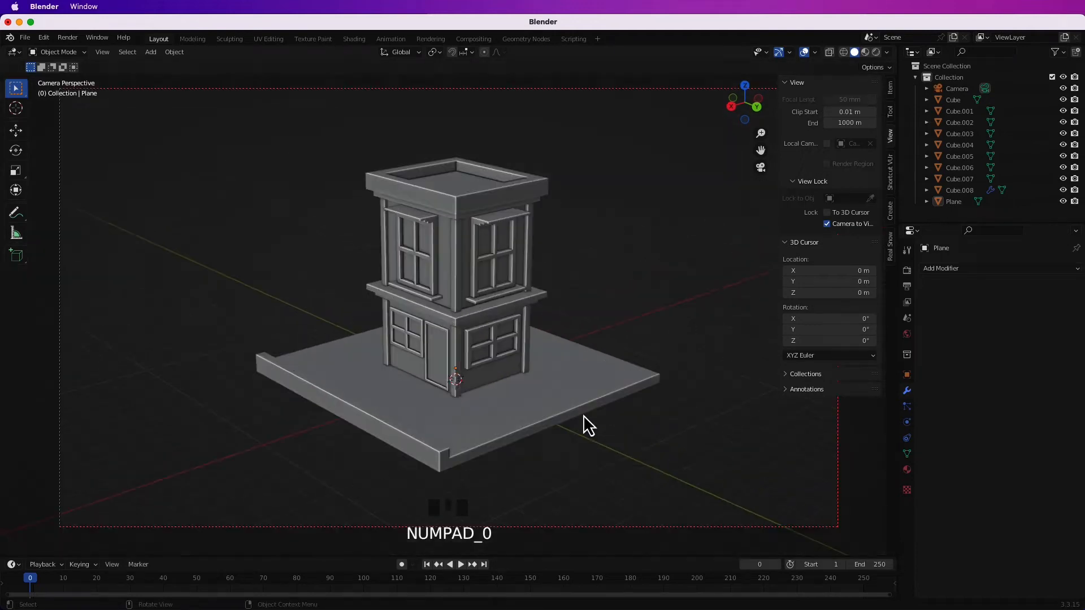
Add a plane and scale it up into a large ground surface extending beyond the camera frame.
key("shift+a")
left_click(554, 121)
key("s")
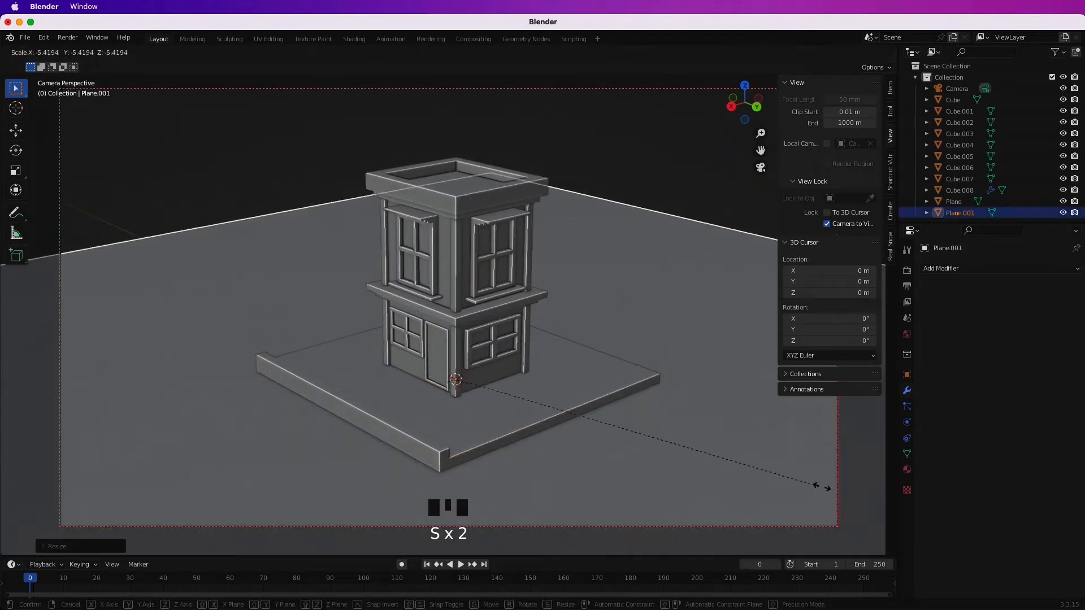
left_click(821, 487)
key("s")
left_click(659, 441)
Reframe the building from a slightly higher camera angle and release the camera-to-view lock.
middle_click_drag(585, 360, 559, 396)
middle_click_drag(558, 395, 567, 406, "shift")
mouse_move(567, 406)
middle_mouse_down()
mouse_move(564, 392)
mouse_move(566, 410)
middle_mouse_up()
middle_click_drag(566, 409, 570, 370, "shift")
middle_click_drag(570, 370, 568, 382)
key("n")
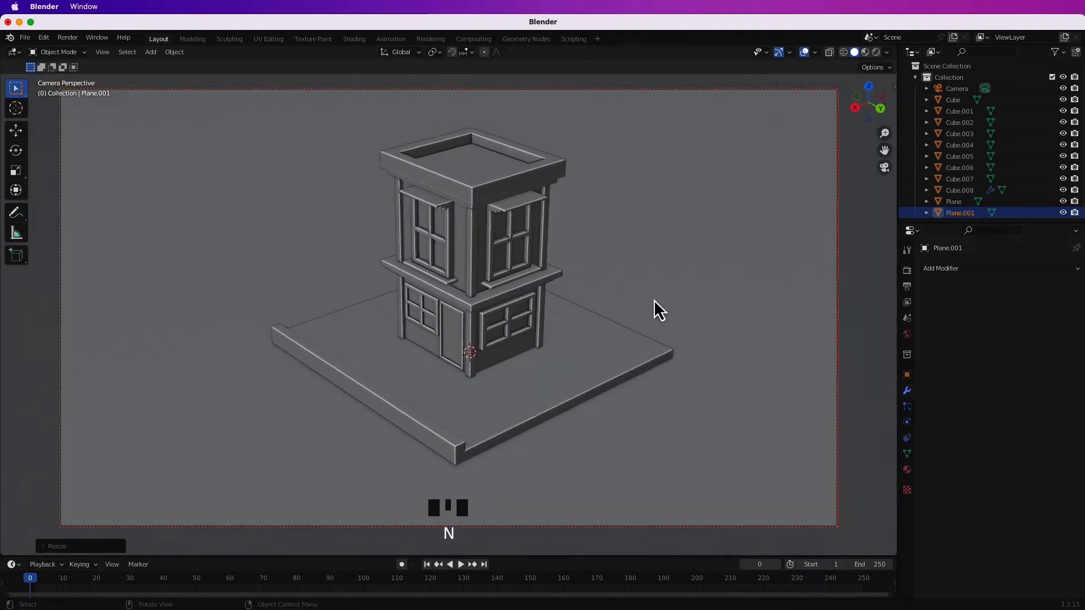
key("n")
left_click(826, 224)
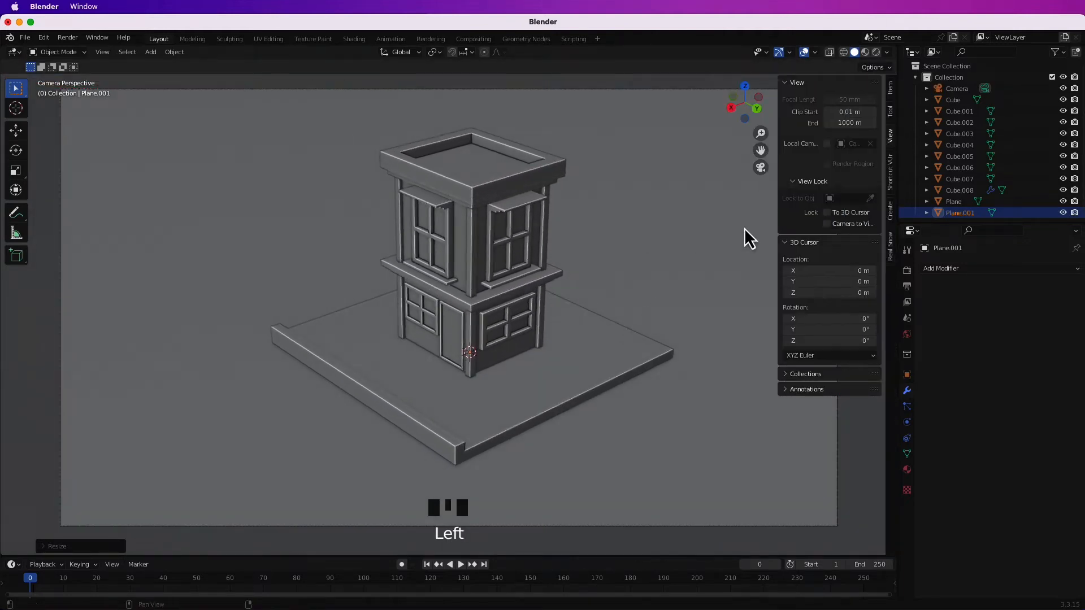
Delete the large ground plane.
scroll(624, 218, "up", 5)
middle_click_drag(625, 218, 520, 432, "shift")
key("x")
Place the 3D cursor at the base of the corner post beside the door, add a single vertex there and extrude it upward.
scroll(612, 374, "down", 5)
scroll(506, 365, "up", 4)
right_click(470, 429, "shift")
left_click(150, 52)
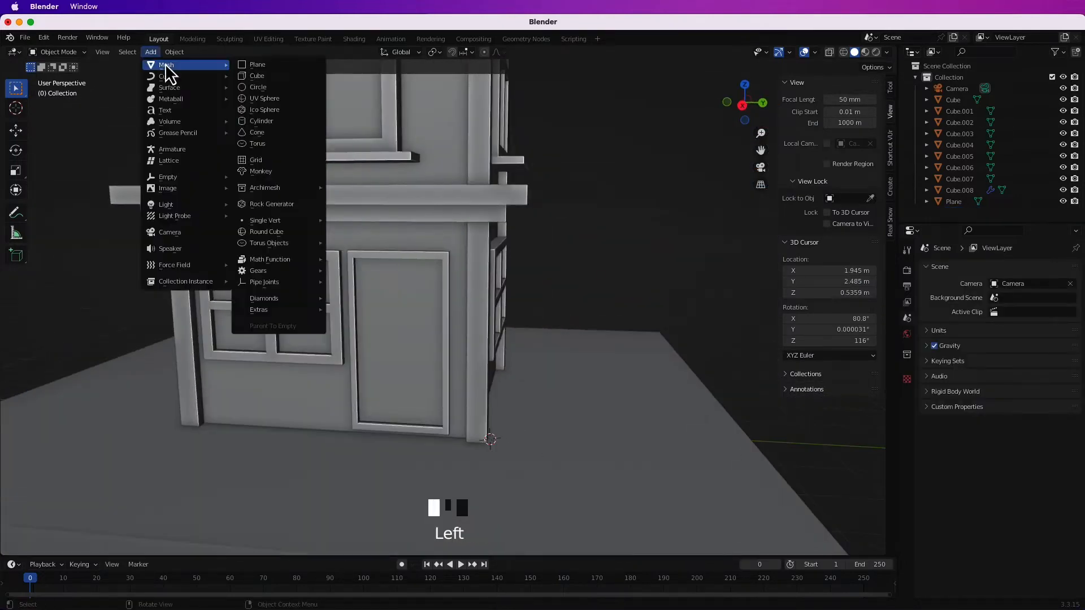
left_click(367, 218)
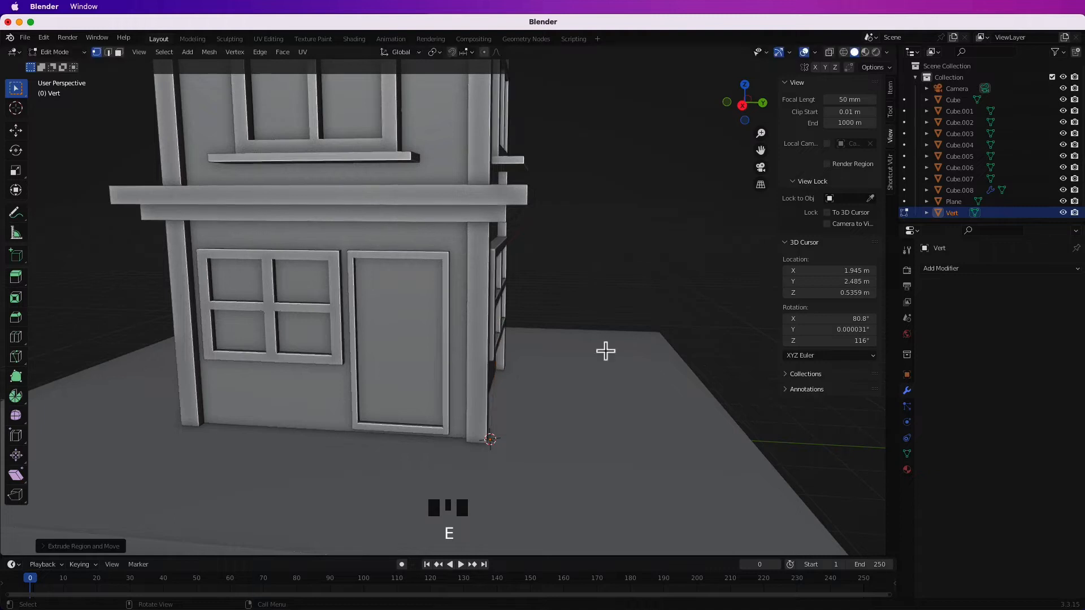
left_click(608, 159)
middle_click_drag(608, 159, 568, 340, "shift")
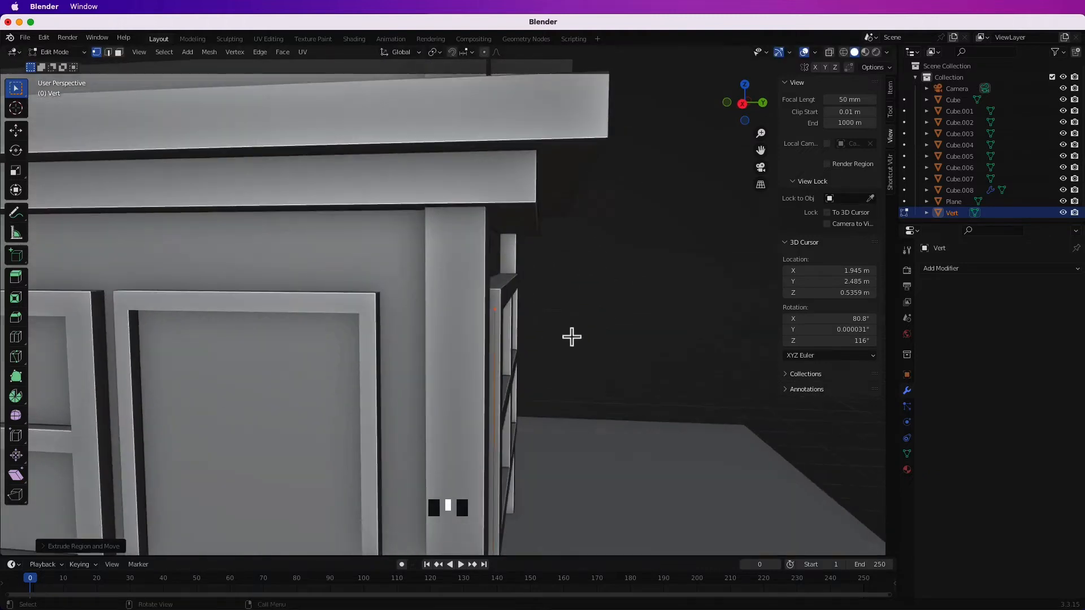
In the right orthographic view, extrude the vertex in short segments to trace a curve around the lower ledge and back toward the wall.
left_click(727, 102)
scroll(734, 186, "down", 3)
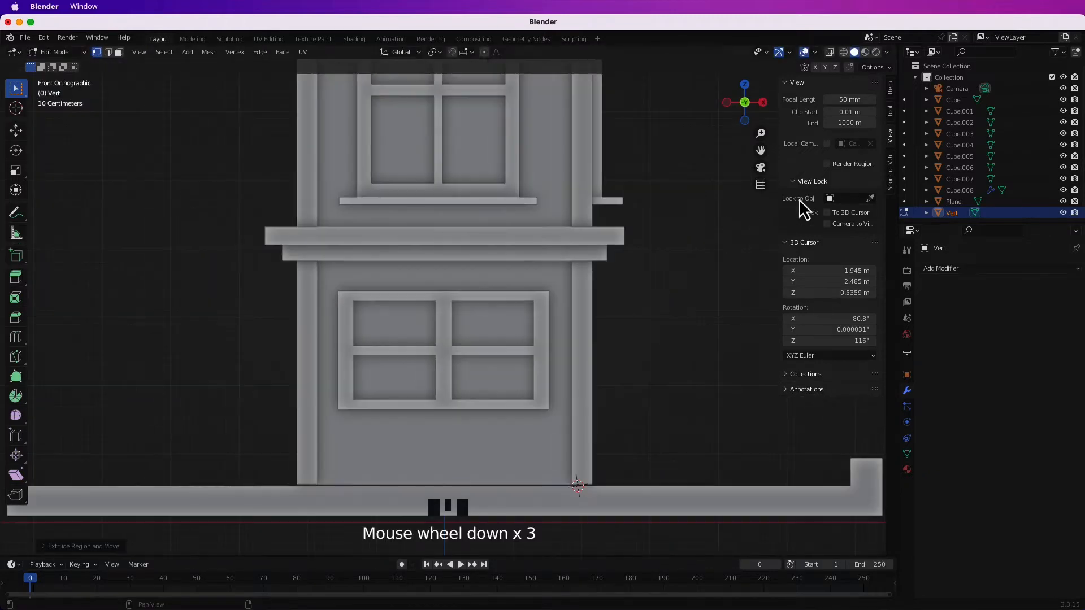
key("n")
left_click(887, 103)
scroll(650, 282, "up", 4)
middle_click_drag(650, 283, 620, 341, "shift")
scroll(627, 350, "up", 4)
key("e")
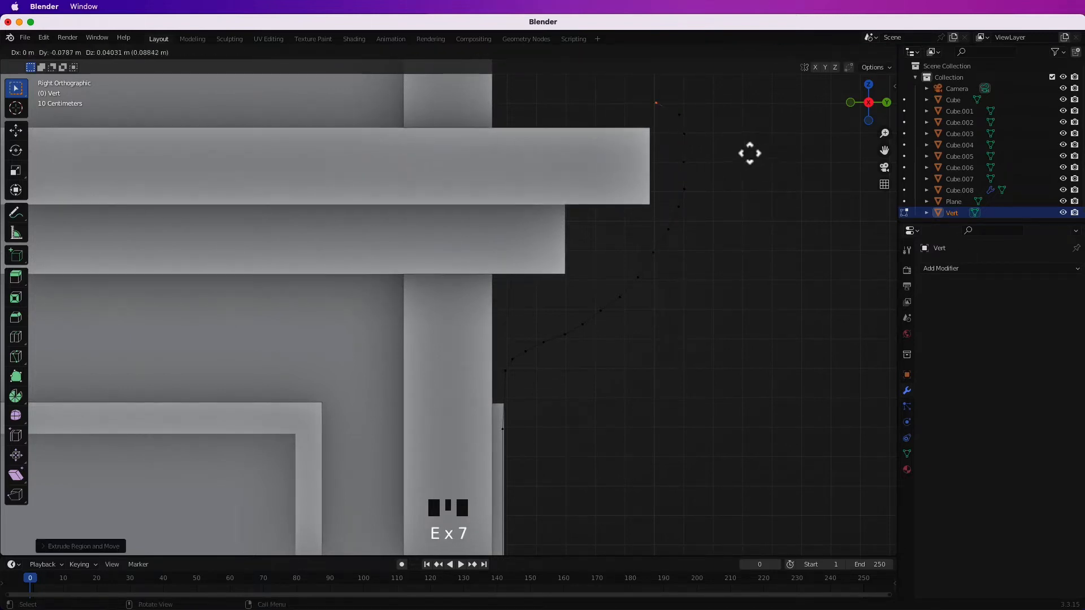
scroll(639, 169, "down", 3)
middle_click_drag(625, 191, 634, 230)
scroll(566, 236, "down", 5)
middle_click_drag(566, 236, 588, 265)
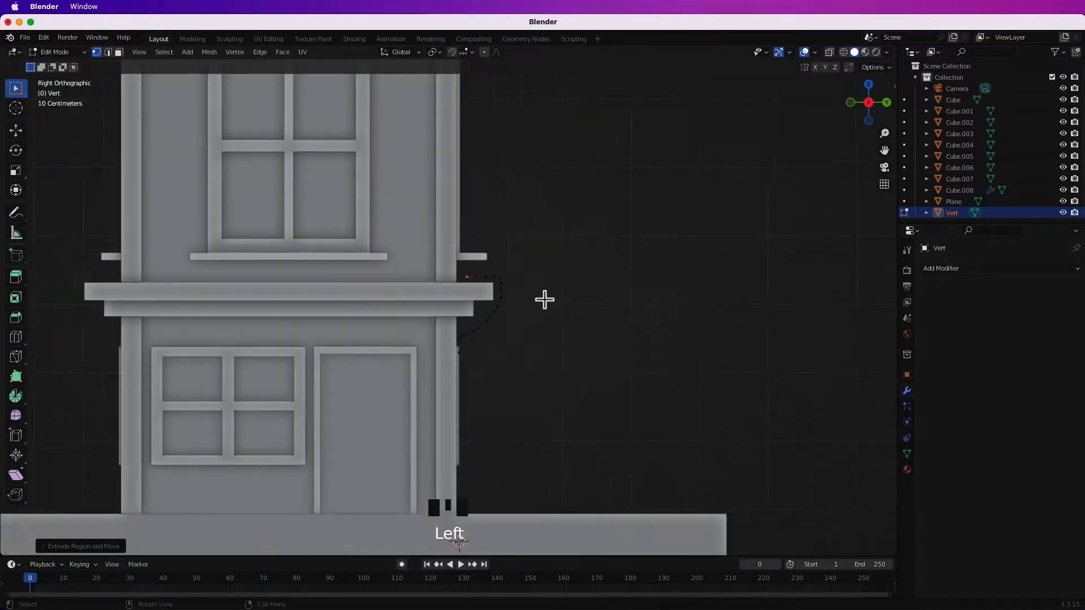
Continue extruding the path up the upper wall and curve it around the cornice over the roof edge.
scroll(565, 285, "up", 4)
middle_click_drag(601, 193, 595, 365, "shift")
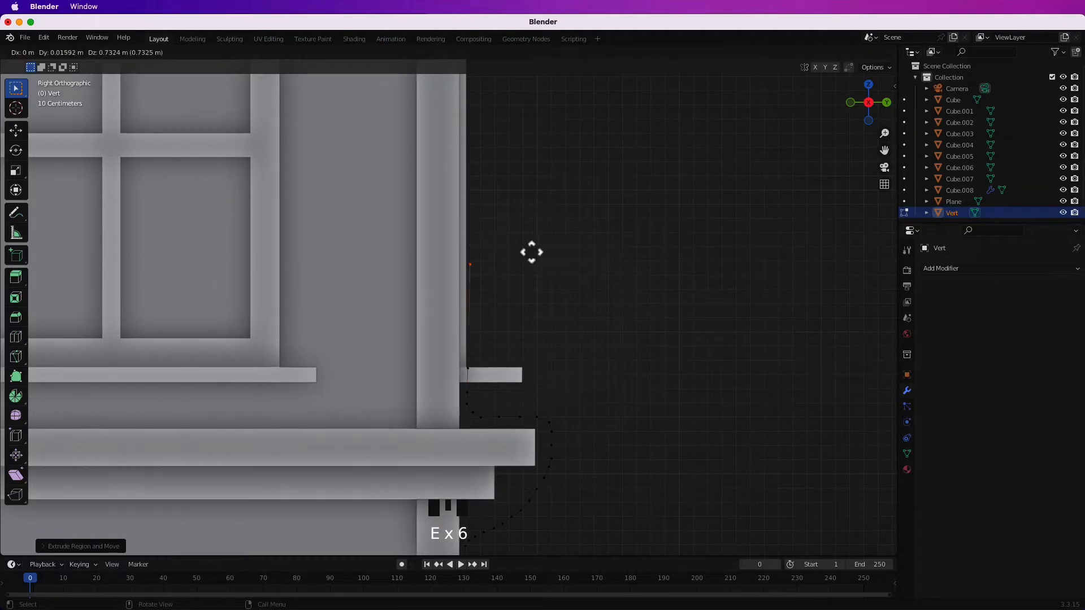
scroll(565, 297, "down", 3)
key("e")
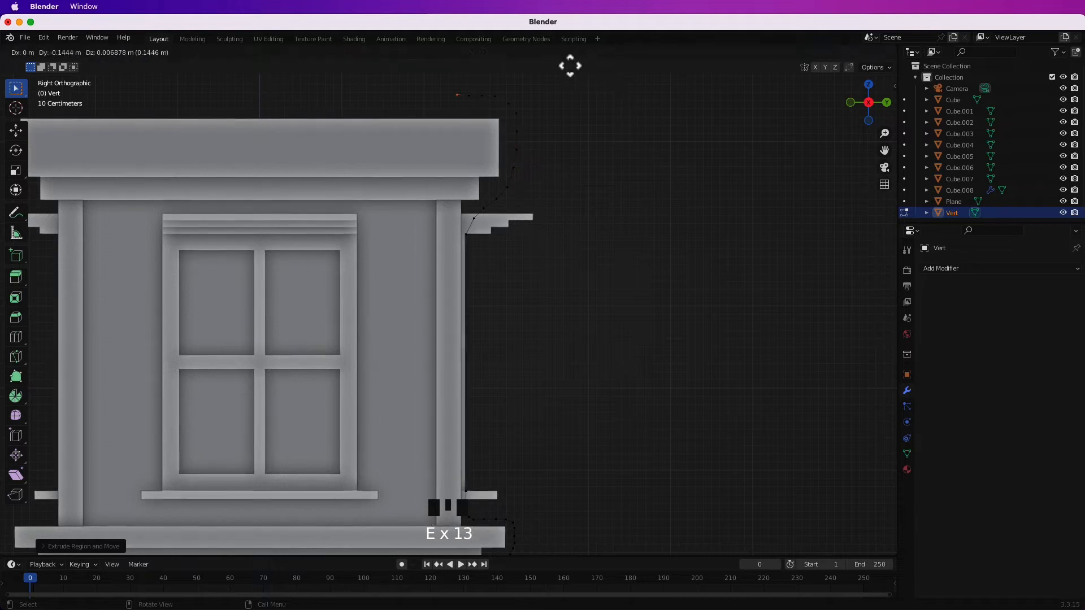
middle_click_drag(603, 201, 577, 219)
scroll(576, 219, "down", 5)
Convert the traced edge path to a curve and give it a round bevel of 0.11 m depth to form a pipe.
key("Tab")
right_click(473, 216)
left_click(520, 250)
middle_click_drag(594, 337, 582, 305)
middle_click_drag(492, 412, 530, 312, "shift")
left_click(906, 438)
scroll(998, 461, "down", 4)
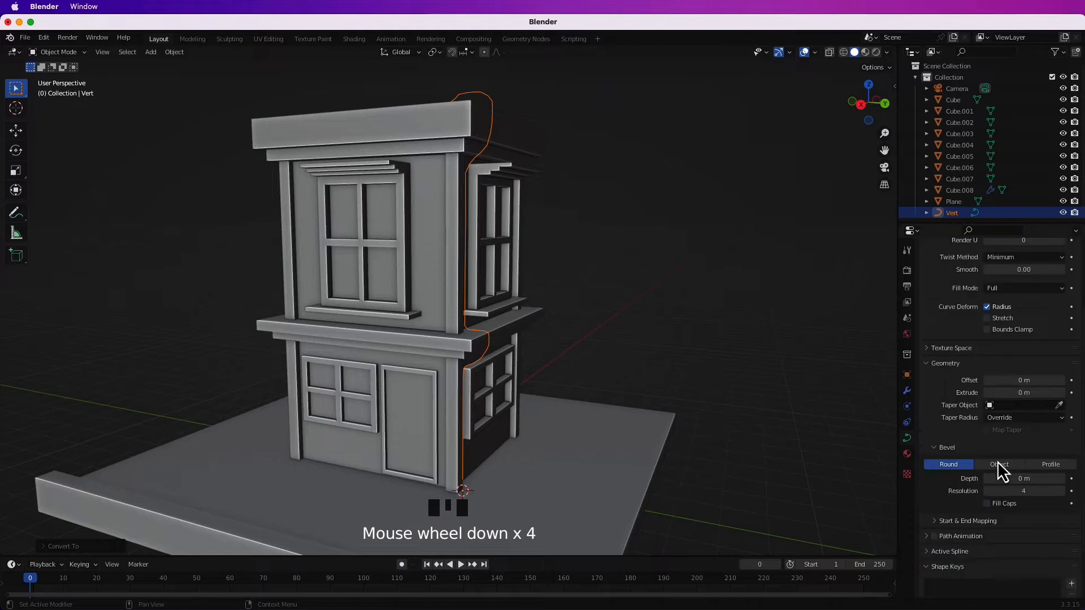
left_click(772, 367)
mouse_move(771, 368)
middle_mouse_down()
mouse_move(667, 376)
mouse_move(780, 377)
middle_mouse_up()
Shade the pipe smooth.
left_click(518, 145)
right_click(519, 144)
left_click(513, 115)
left_click(700, 234)
Place the 3D cursor under the roof cornice near its corner and add a small cylinder there.
middle_click_drag(701, 234, 717, 266)
scroll(717, 265, "down", 5)
middle_click_drag(718, 266, 634, 380)
scroll(701, 279, "up", 5)
scroll(614, 317, "up", 3)
scroll(635, 431, "down", 3)
middle_click_drag(635, 431, 678, 459)
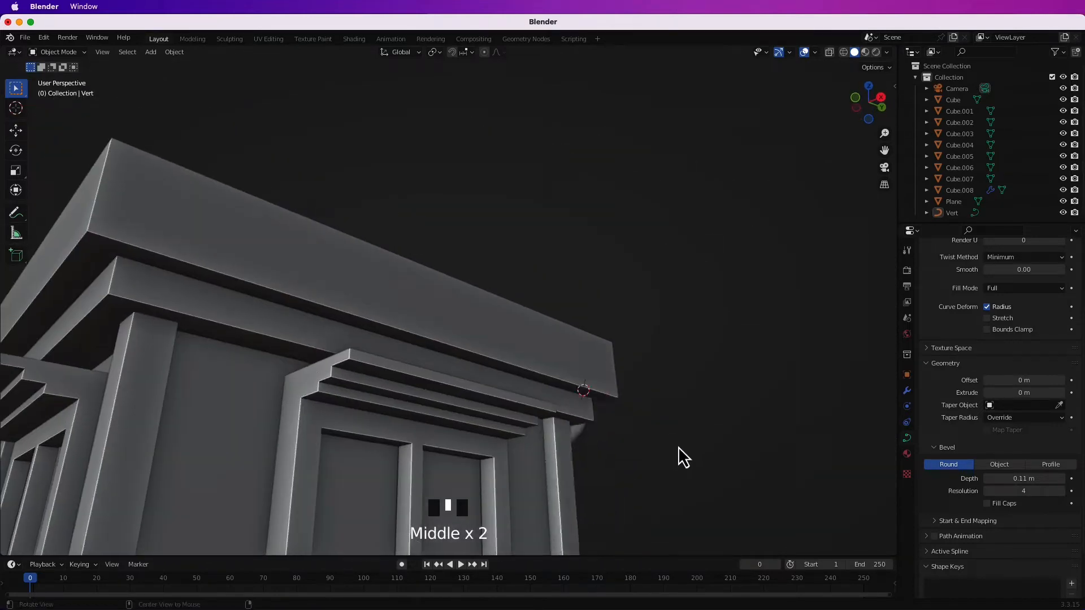
key("shift+a")
mouse_move(608, 380)
left_click(680, 174)
scroll(653, 460, "up", 5)
middle_click_drag(654, 460, 536, 314, "shift")
Move the cylinder along Z and X so it sits under the overhang in front of the lower cornice band.
key("g")
key("z")
left_click(710, 300)
middle_click_drag(710, 300, 653, 247)
key("g")
key("x")
left_click(563, 243)
middle_click_drag(564, 243, 450, 261)
key("g")
left_click(589, 245)
Bevel the cylinder's top edge with five segments to round it into a dome.
key("Tab")
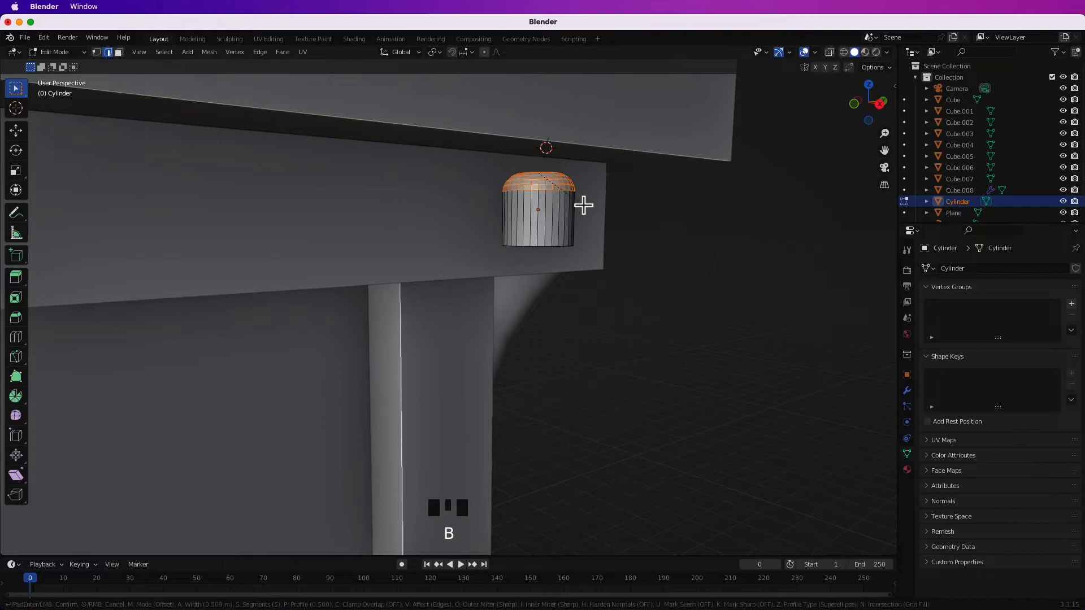
left_click(576, 239)
key("Tab")
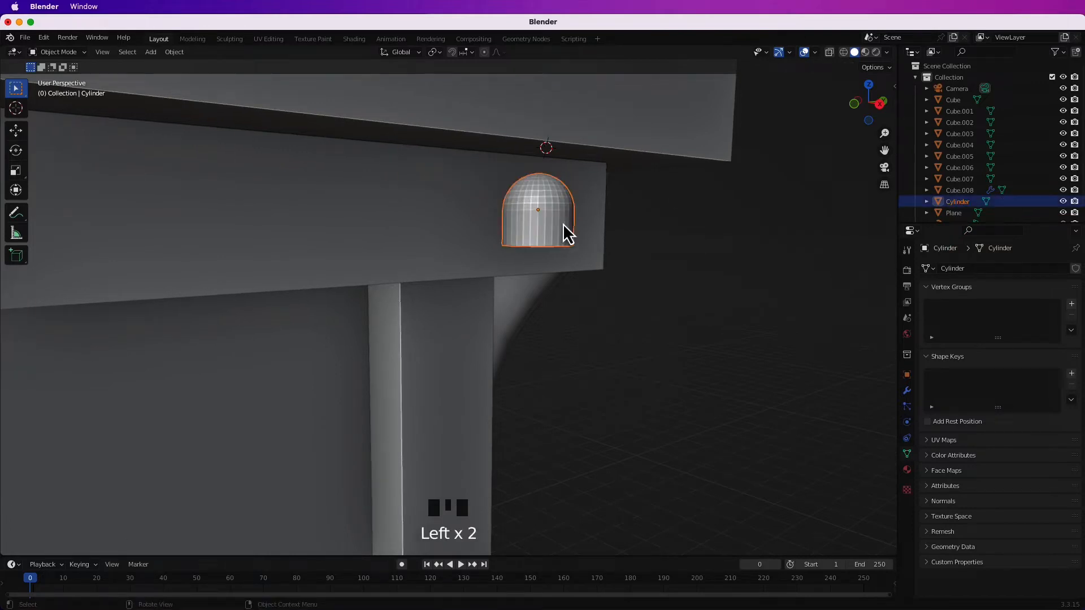
Adjust the cylinder's height along Z and recess its bottom face to form a hollow lamp cap.
left_click(667, 297)
middle_click_drag(651, 259, 503, 370, "shift")
key("g")
key("z")
left_click(644, 269)
left_click(648, 291)
key("Tab")
Add a UV sphere, scale it down and position it directly below the lamp cap.
key("shift+a")
left_click(675, 144)
key("s")
left_click(611, 327)
key("g")
left_click(615, 333)
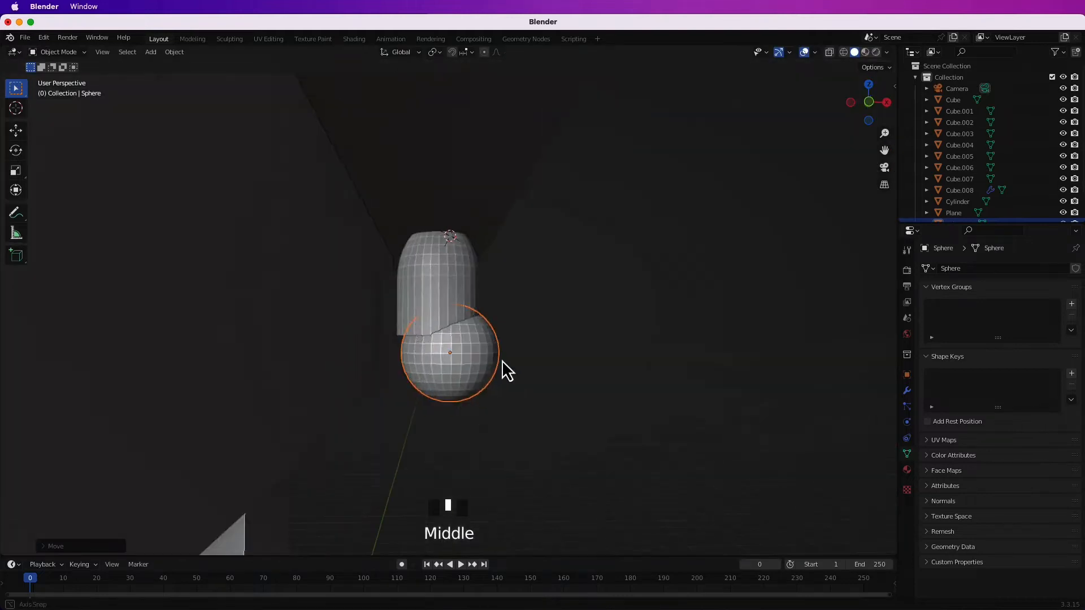
key("g")
key("g")
middle_click_drag(501, 418, 504, 487, "shift")
Enter mesh editing on the sphere and select the rings of faces at its top.
key("Tab")
scroll(486, 426, "up", 2)
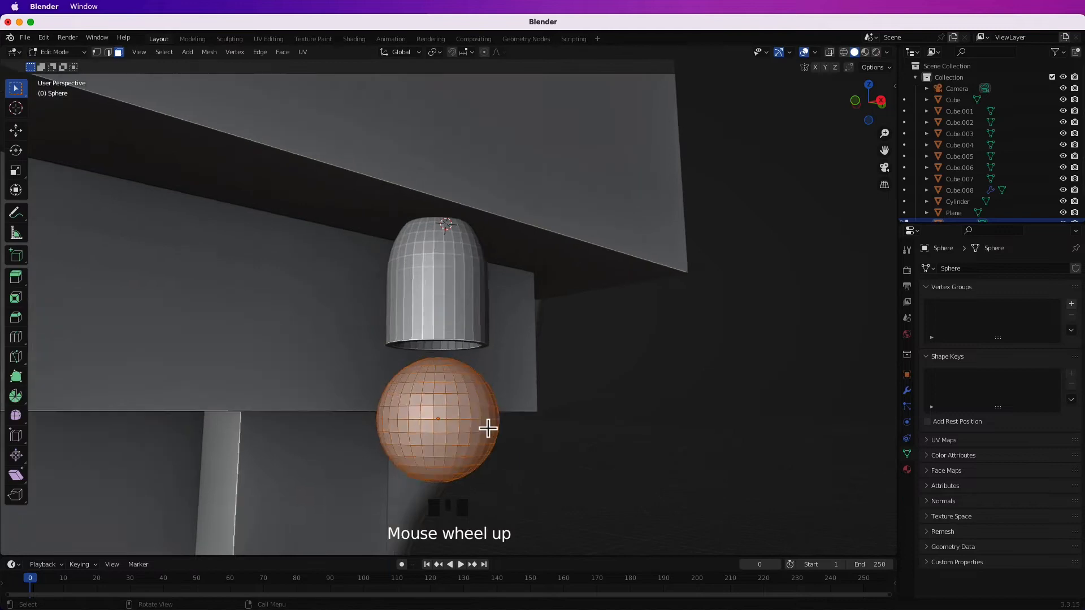
middle_click_drag(487, 426, 550, 363, "shift")
key("g")
middle_click_drag(549, 419, 608, 388, "shift")
left_click_drag(337, 230, 421, 299)
middle_click_drag(358, 225, 295, 302)
middle_click_drag(808, 445, 533, 423)
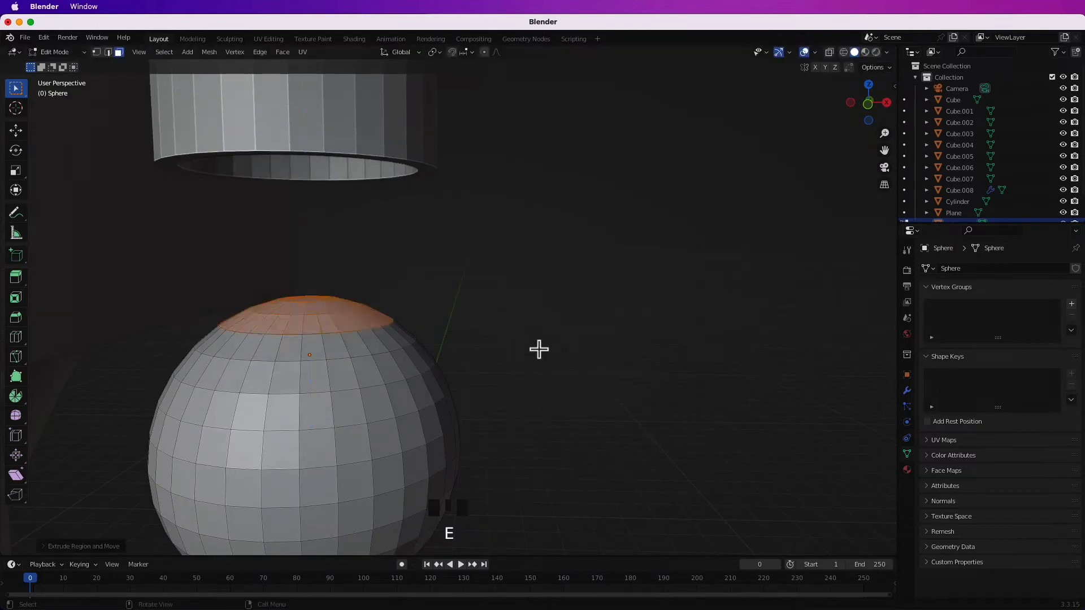
key("e")
left_click(562, 212)
key("super+z")
Extrude the sphere's top faces upward into a neck, taper its end and adjust it along Z.
key("e")
left_click(577, 155)
key("s")
left_click(542, 306)
key("g")
key("g")
key("s")
key("z")
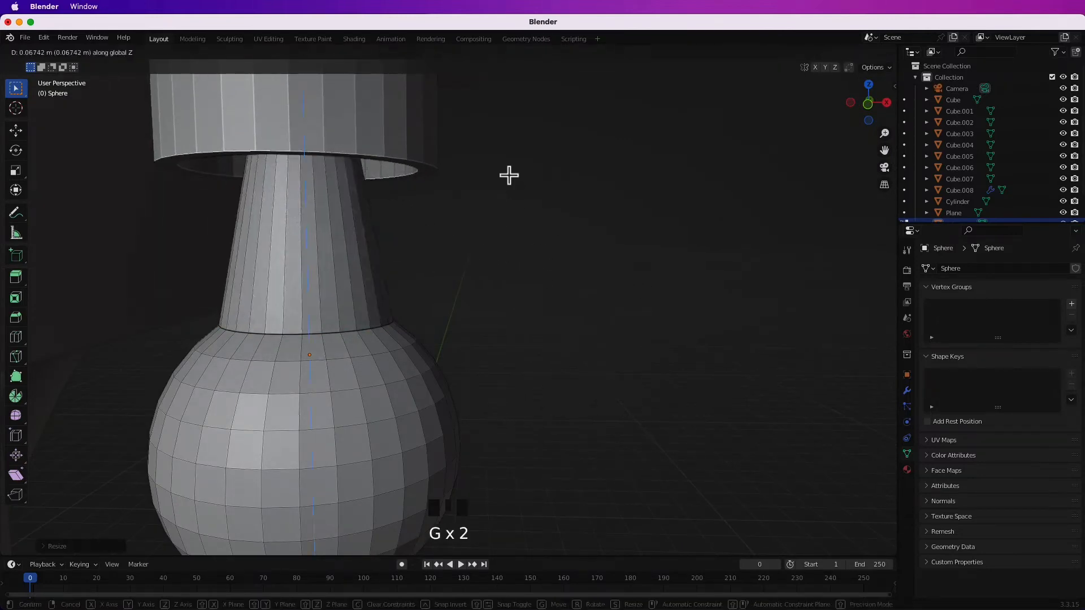
left_click(509, 175)
scroll(500, 329, "down", 4)
key("Tab")
Scale the bulb and move it along Z so its neck fits into the lamp cap.
key("s")
left_click(455, 372)
key("g")
key("z")
left_click(557, 340)
middle_click_drag(542, 350, 458, 339)
scroll(455, 333, "down", 7)
Shade the bulb and cap smooth and join them into one lamp object.
left_click(449, 326)
middle_click_drag(449, 275, 471, 286)
left_click(471, 285, "shift")
left_click(501, 305)
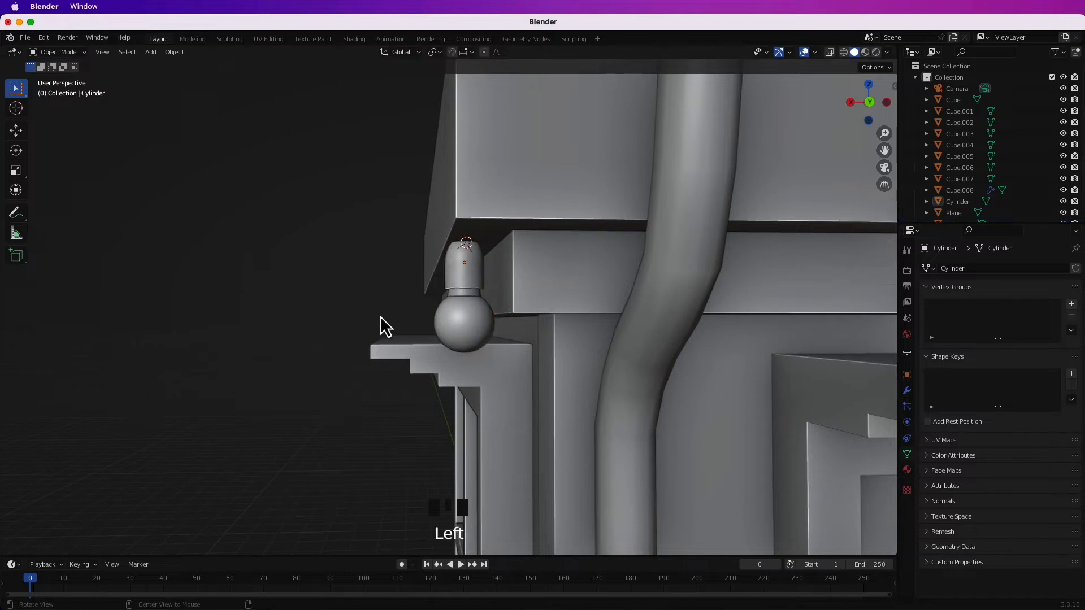
Duplicate the lamp along the roof cornice, repeating the copy to make an evenly spaced row.
scroll(548, 378, "down", 2)
scroll(474, 414, "up", 4)
left_click(459, 311)
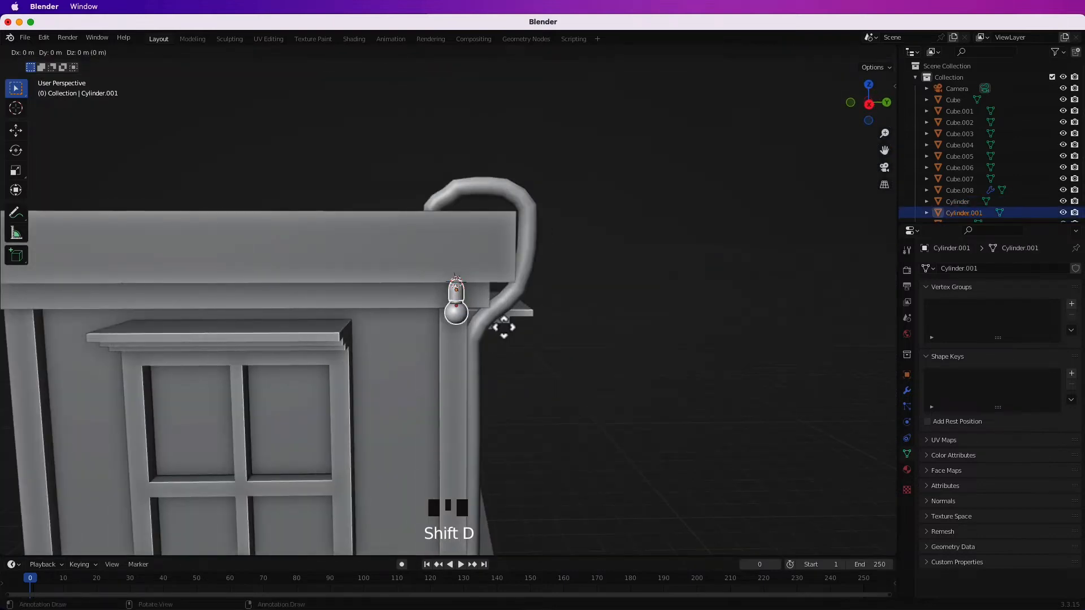
key("shift+r")
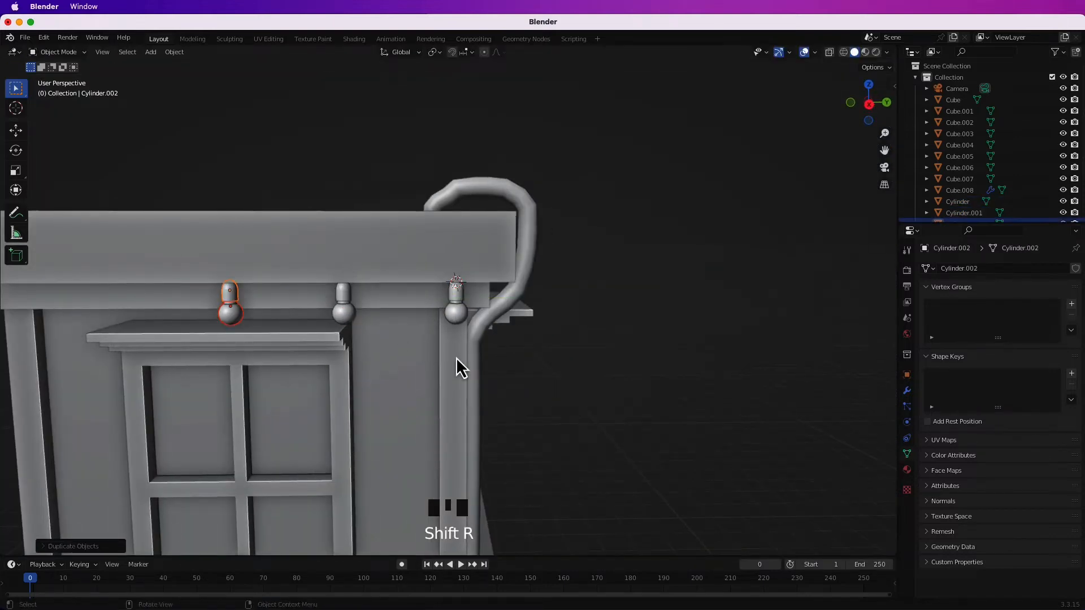
scroll(456, 357, "down", 4)
key("shift+r")
key("shift+r")
Duplicate a lamp down to the lower ledge and adjust its position along X.
middle_click_drag(572, 380, 471, 430)
scroll(577, 396, "down", 6)
scroll(475, 440, "up", 8)
left_click(485, 114)
left_click(554, 370)
scroll(553, 370, "up", 5)
middle_click_drag(553, 370, 520, 317)
key("g")
key("x")
left_click(549, 338)
Duplicate the lower lamp at even spacing to make a row of five under the ledge above the door.
mouse_move(585, 341)
middle_mouse_down()
mouse_move(553, 355)
mouse_move(570, 357)
middle_mouse_up()
key("shift+d")
left_click(513, 361)
scroll(467, 387, "down", 3)
middle_click_drag(468, 387, 438, 364)
scroll(508, 389, "up", 4)
middle_click_drag(508, 390, 520, 396, "shift")
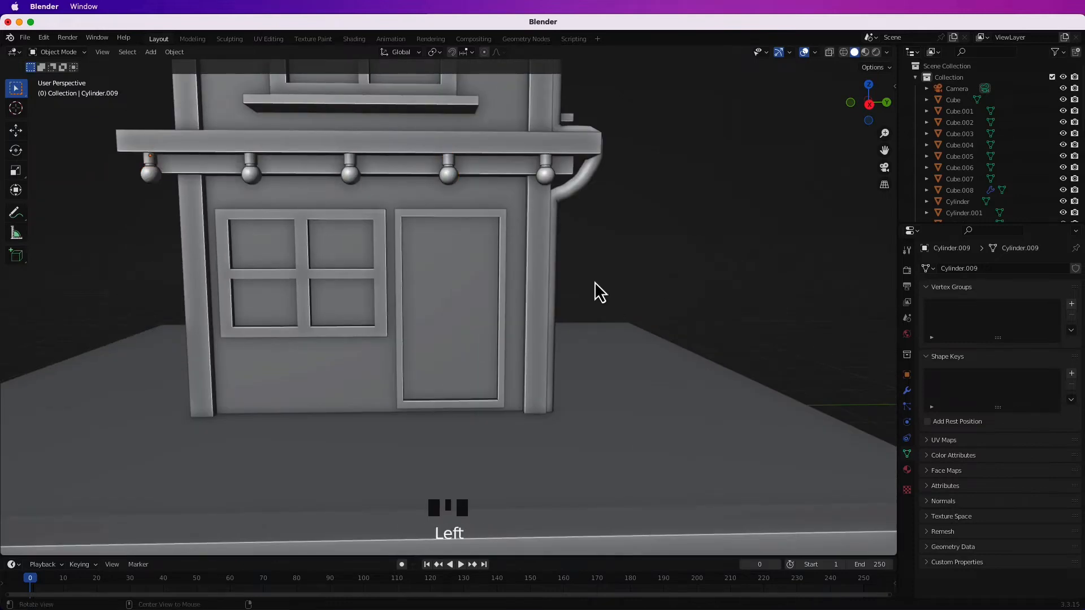
middle_click_drag(668, 289, 472, 298)
scroll(520, 315, "down", 3)
scroll(561, 371, "up", 3)
middle_click_drag(562, 371, 544, 384)
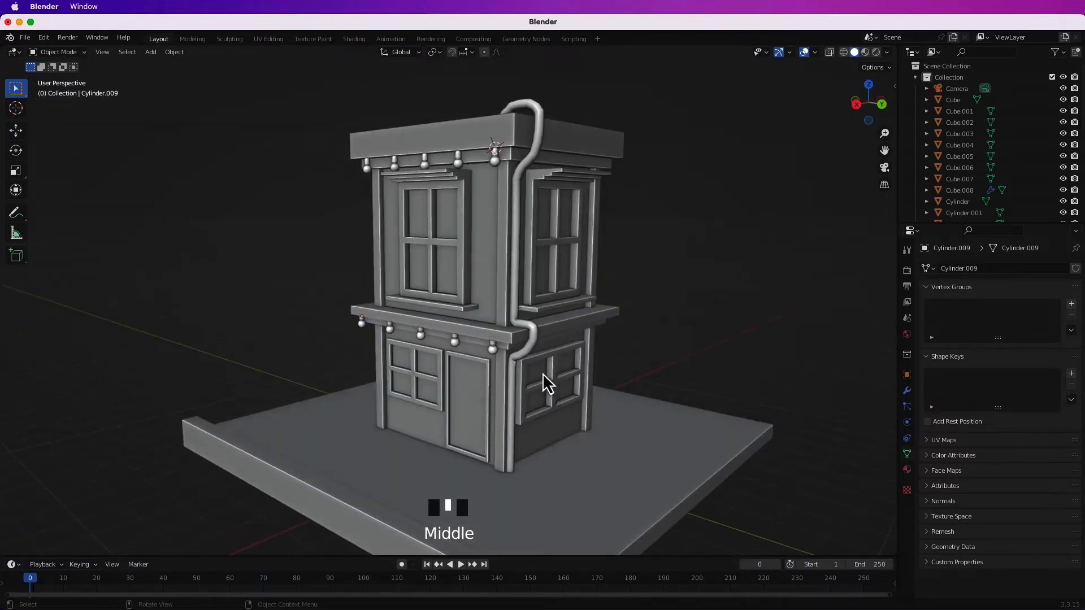
middle_click_drag(647, 350, 328, 225, "shift")
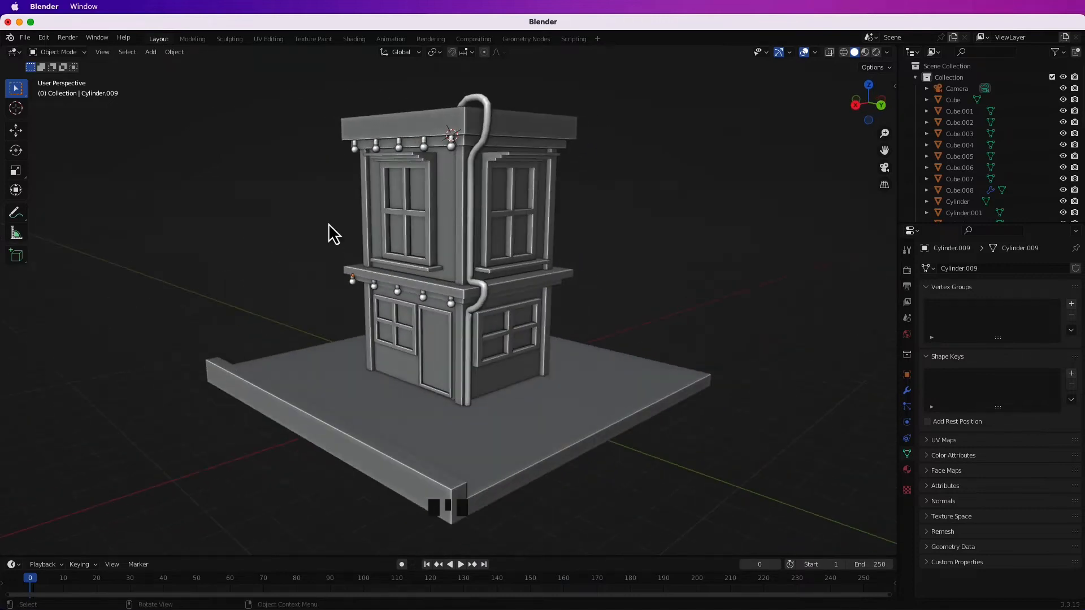
Bring up the BlenderKit asset bar and search its models for "plant".
key("super+comma")
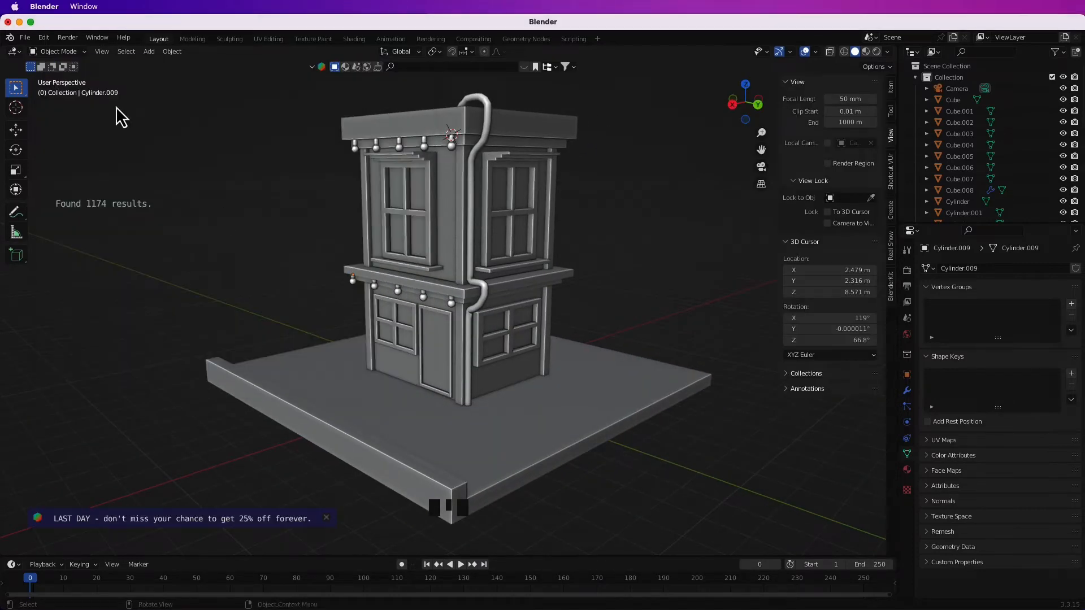
left_click(522, 65)
left_click(463, 67)
type("plant")
key("Return")
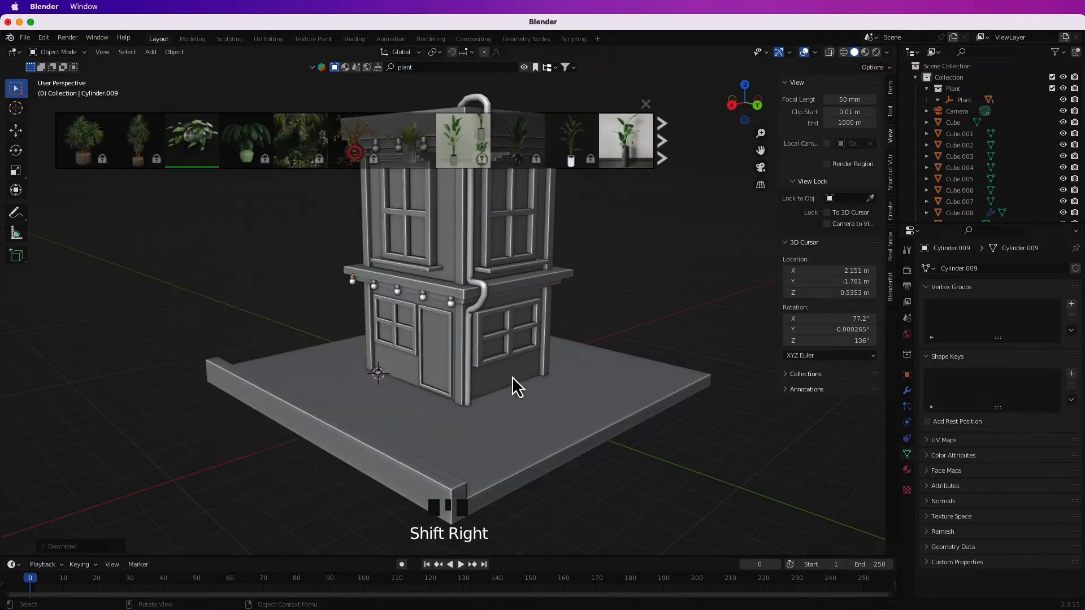
Add a new collection for the imported assets and place the 3D cursor at the foot of the front corner beside the window.
left_click(963, 102)
scroll(452, 288, "up", 6)
middle_click_drag(447, 286, 515, 275)
key("super+z")
key("super+z")
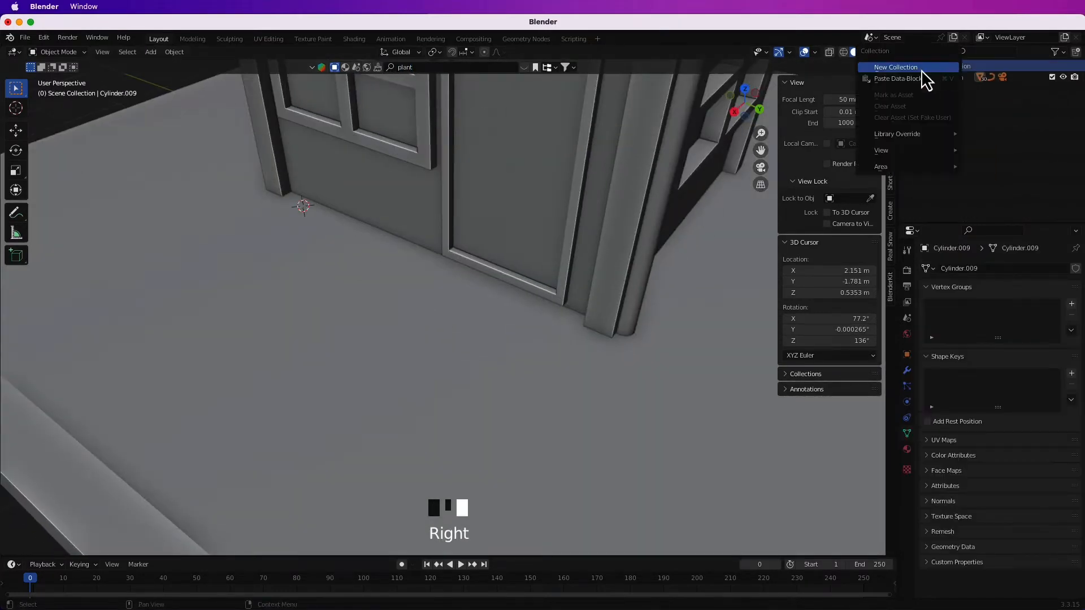
left_click(524, 67)
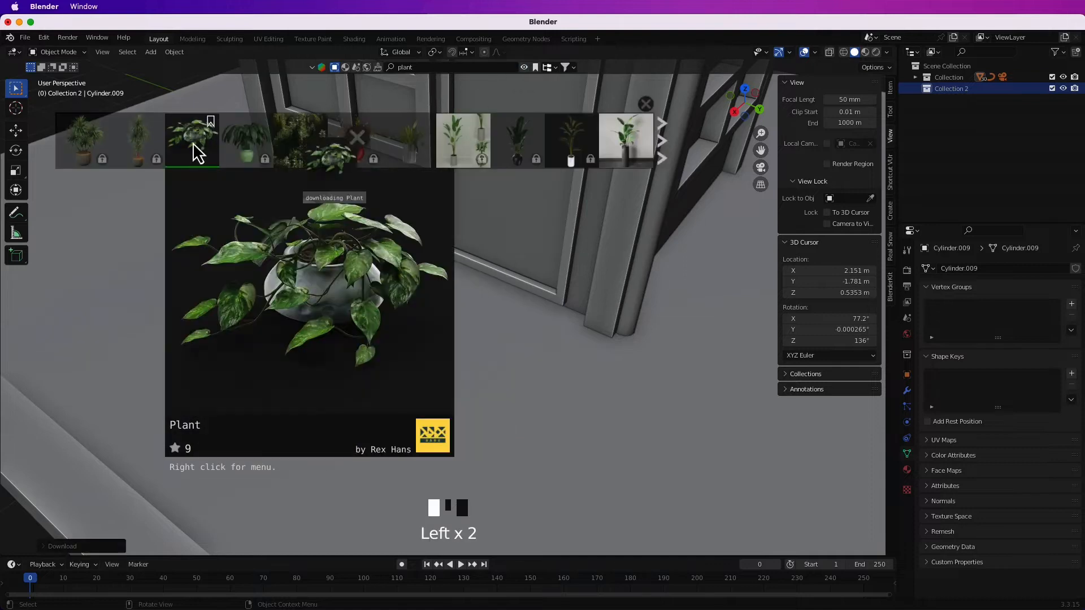
Import the free bowl-potted Plant asset at the 3D cursor by the building's front corner.
left_click_drag(194, 145, 302, 210)
left_click(492, 282)
middle_click_drag(492, 281, 426, 441)
scroll(451, 364, "down", 6)
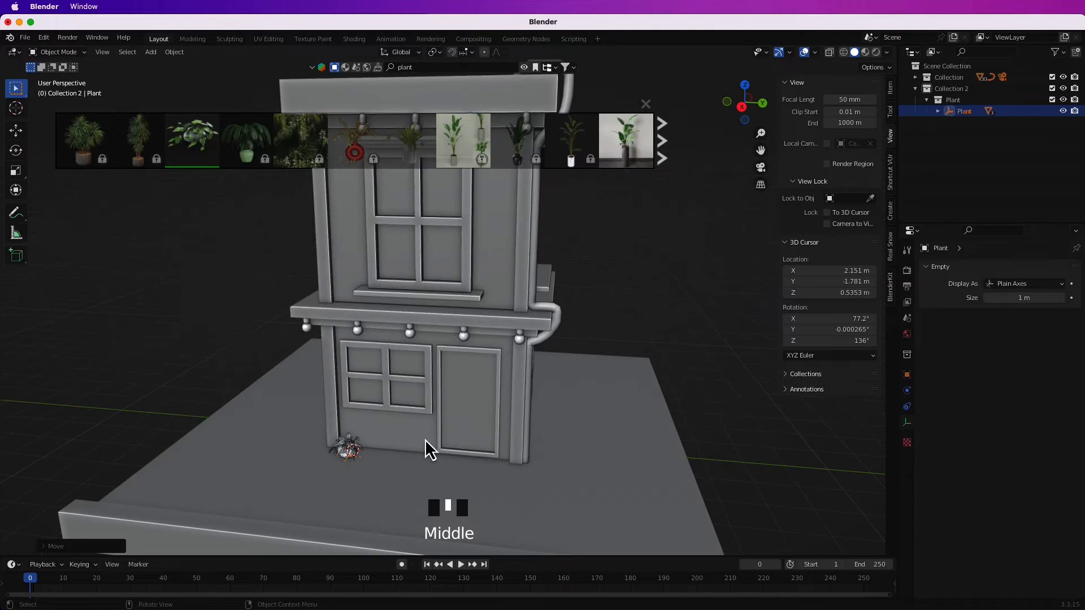
Move the potted plant up onto the front corner of the lower ledge, adjusting it along Y and X.
left_click(389, 317)
scroll(540, 402, "up", 5)
middle_click_drag(389, 317, 455, 354)
key("g")
key("Escape")
key("g")
key("y")
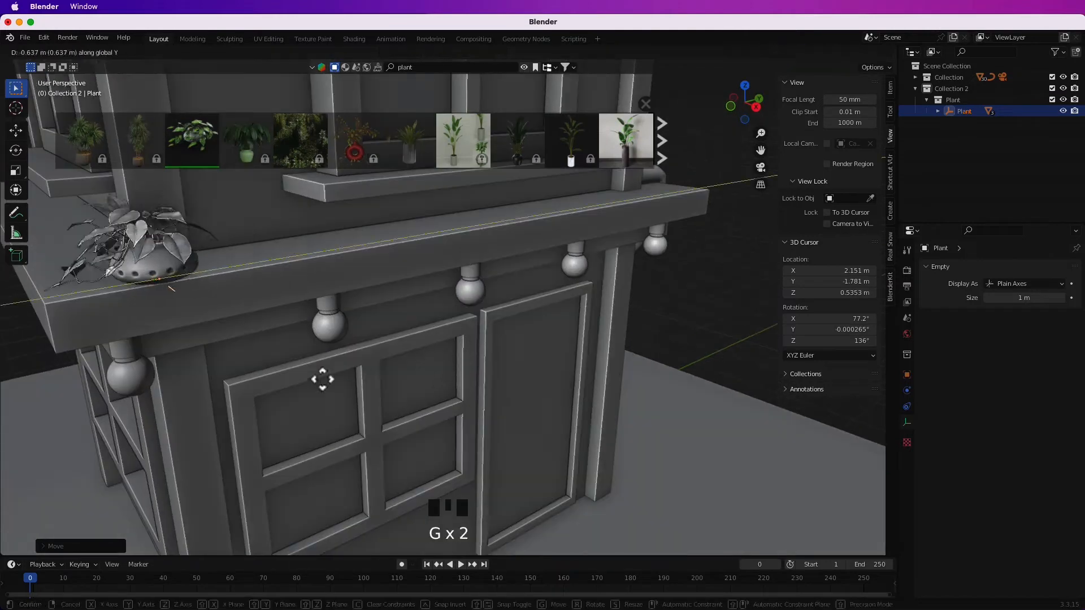
left_click(314, 378)
middle_click_drag(314, 378, 535, 410)
key("g")
key("x")
left_click(600, 419)
Import three more copies of the potted plant at the remaining corners of the lower ledge, positioning the 3D cursor for each.
scroll(431, 417, "down", 5)
scroll(431, 413, "up", 3)
middle_click_drag(601, 418, 422, 406)
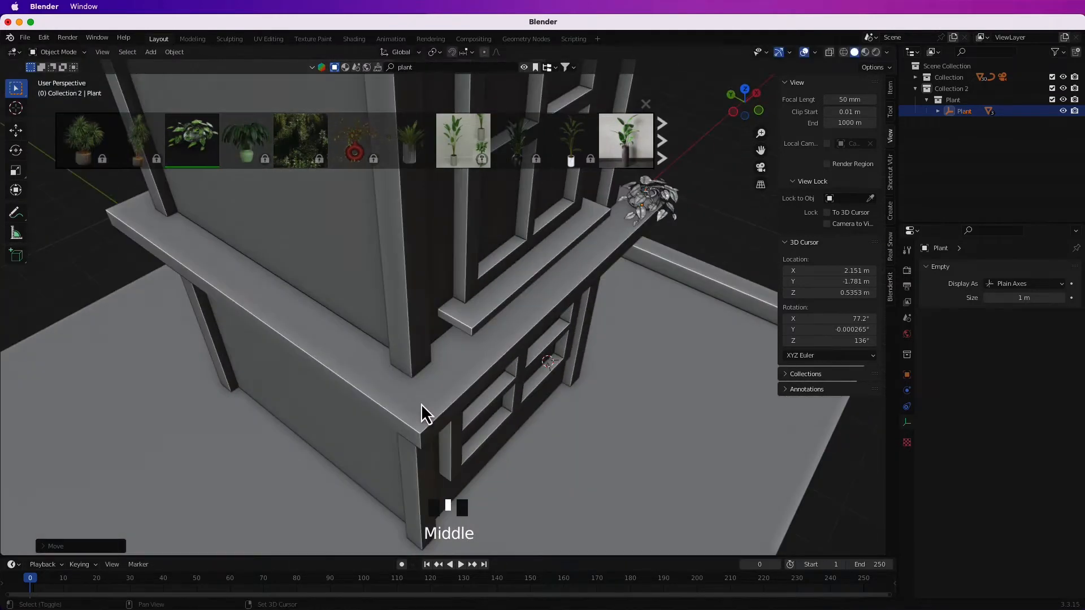
right_click(421, 406, "shift")
left_click_drag(201, 138, 200, 139)
middle_click_drag(421, 390, 551, 373)
right_click(599, 360, "shift")
left_click(198, 139)
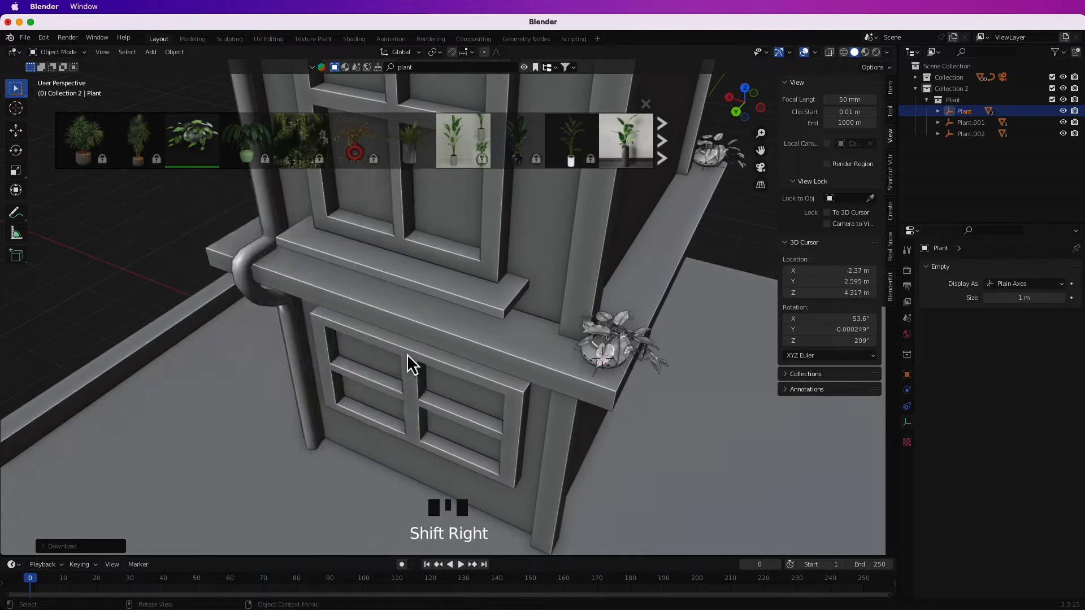
middle_click_drag(406, 356, 511, 344)
right_click(482, 286, "shift")
left_click(192, 139)
Import an Animated indoor ficus in a concrete pot on the ground at each of the building's two front corners.
middle_click_drag(192, 139, 644, 480)
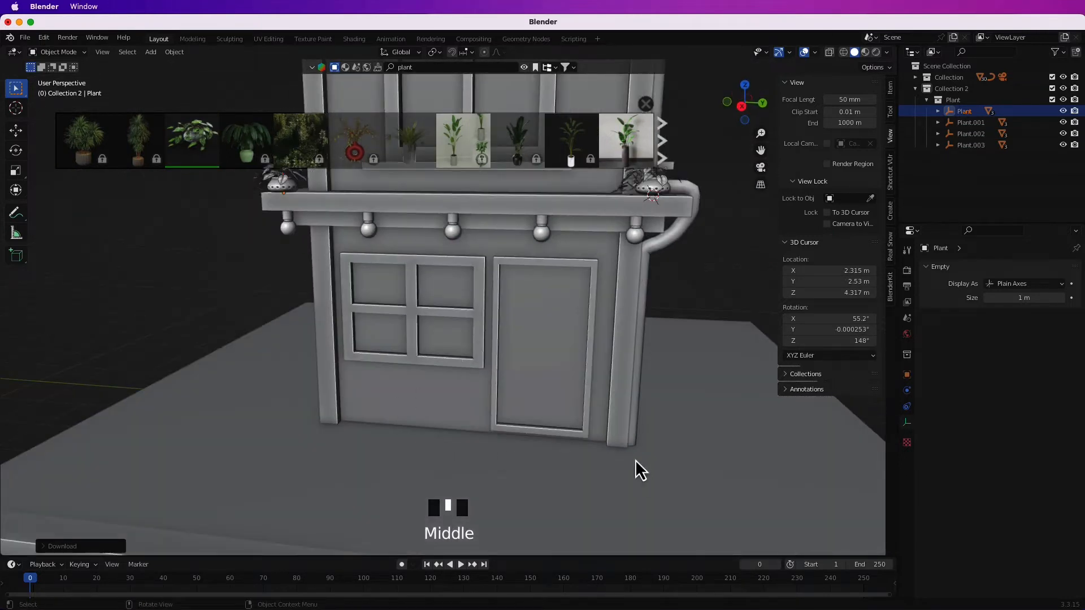
left_click(626, 140)
middle_click_drag(523, 422, 672, 411)
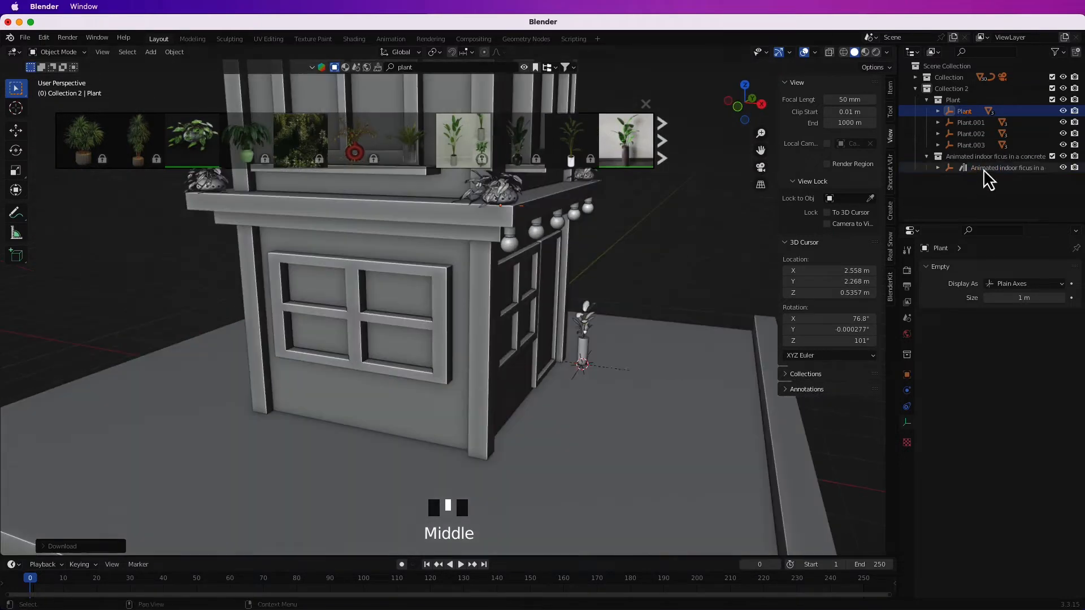
left_click(688, 361)
middle_click_drag(689, 361, 502, 446)
right_click(350, 435, "shift")
left_click(621, 142)
middle_click_drag(351, 418, 520, 353)
scroll(489, 431, "down", 2)
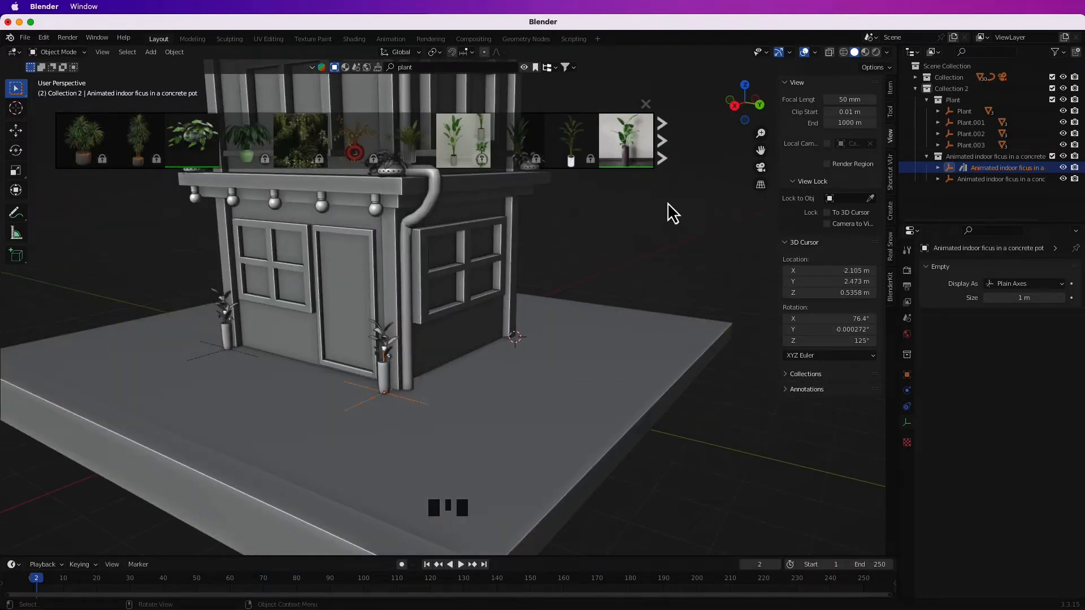
Try importing a Calathea plant at the rear corner of the side wall and enlarging it.
left_click(662, 141)
left_click(484, 145)
key("s")
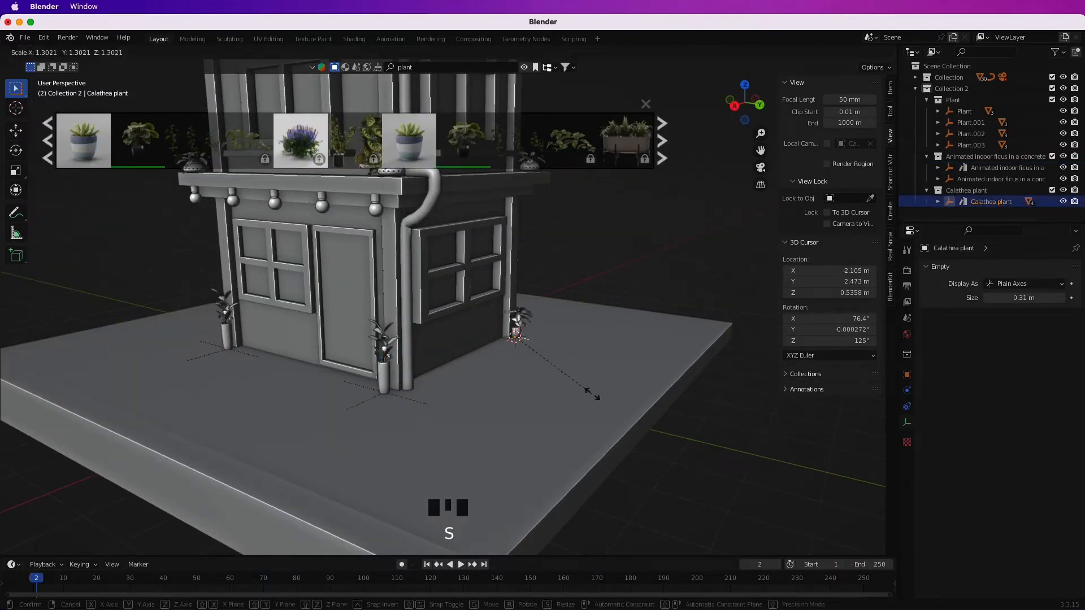
left_click(594, 378)
left_click(608, 324)
middle_click_drag(627, 367, 620, 321)
left_click(663, 143)
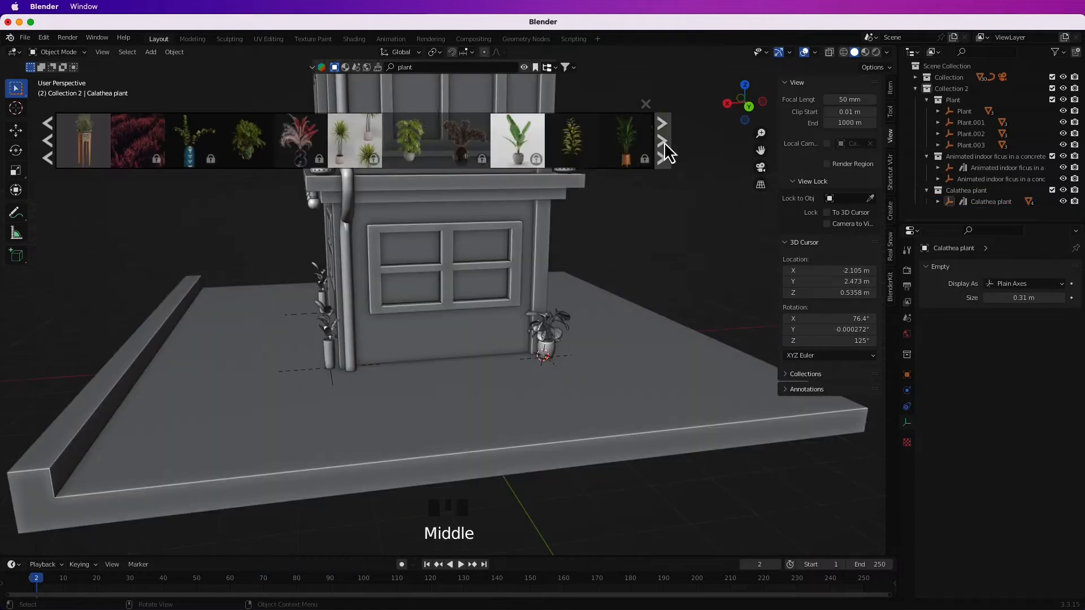
mouse_move(411, 146)
left_click(667, 284)
key("super+z")
key("super+z")
key("super+z")
key("super+z")
Try another potted plant from the search results at the same rear corner.
left_click(523, 68)
left_click(400, 160)
middle_click_drag(629, 263, 660, 245)
key("super+z")
key("shift+super+z")
key("shift+super+z")
key("shift+super+z")
key("shift+super+z")
key("shift+super+z")
key("shift+super+z")
key("shift+super+z")
key("shift+super+z")
key("shift+super+z")
key("shift+super+z")
key("shift+super+z")
key("shift+super+z")
key("shift+super+z")
key("shift+super+z")
key("shift+super+z")
key("shift+super+z")
key("shift+super+z")
key("super+z")
key("super+z")
key("super+z")
key("super+z")
Import the Plant stand with plant and pot at the rear corner of the side wall, scaling and moving it into place.
left_click(524, 68)
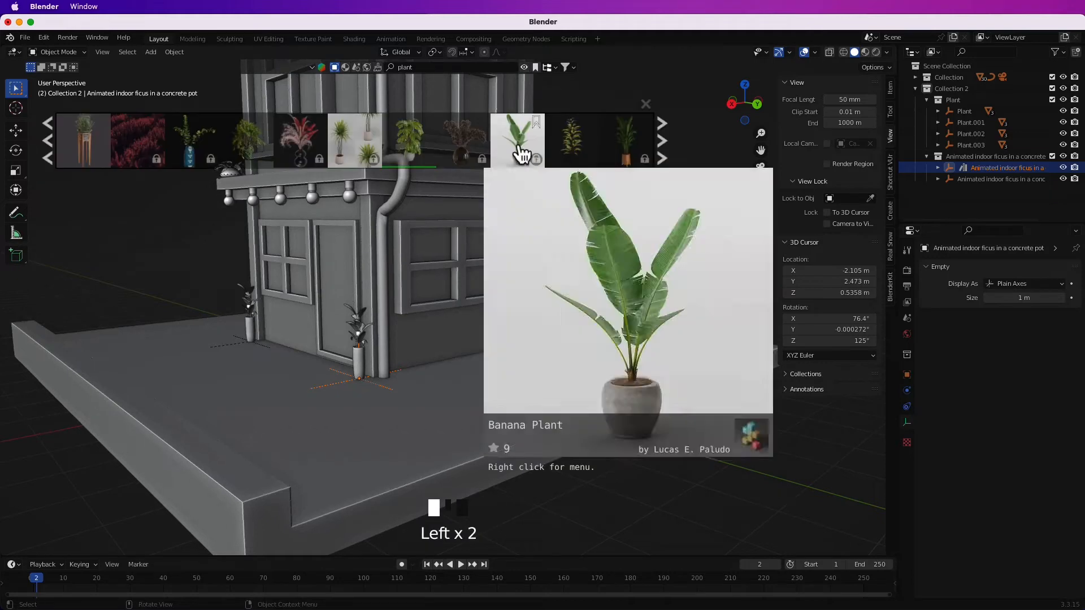
mouse_move(564, 162)
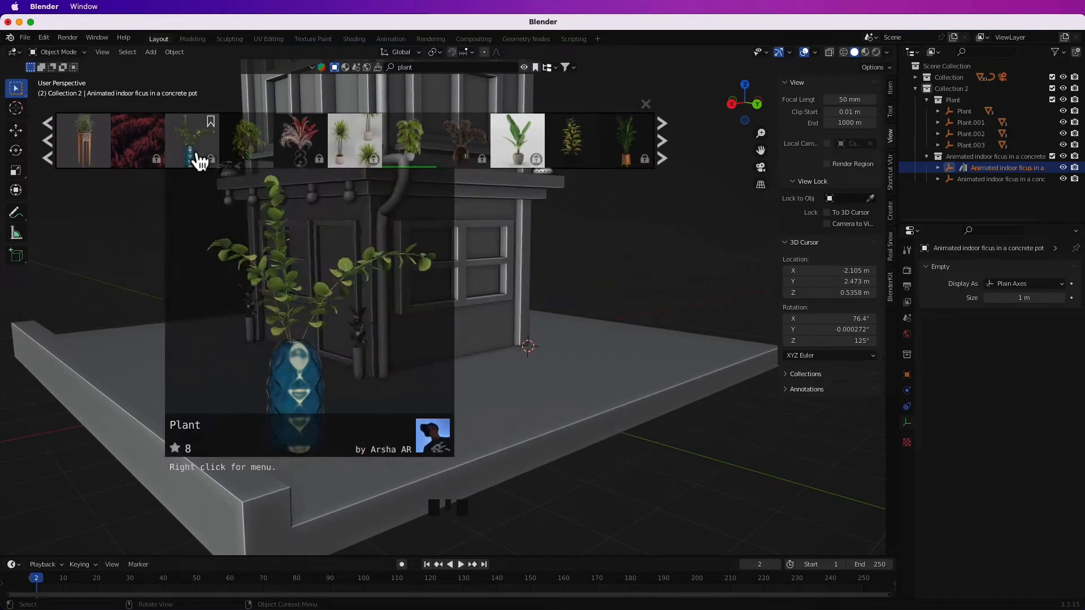
left_click_drag(84, 141, 528, 343)
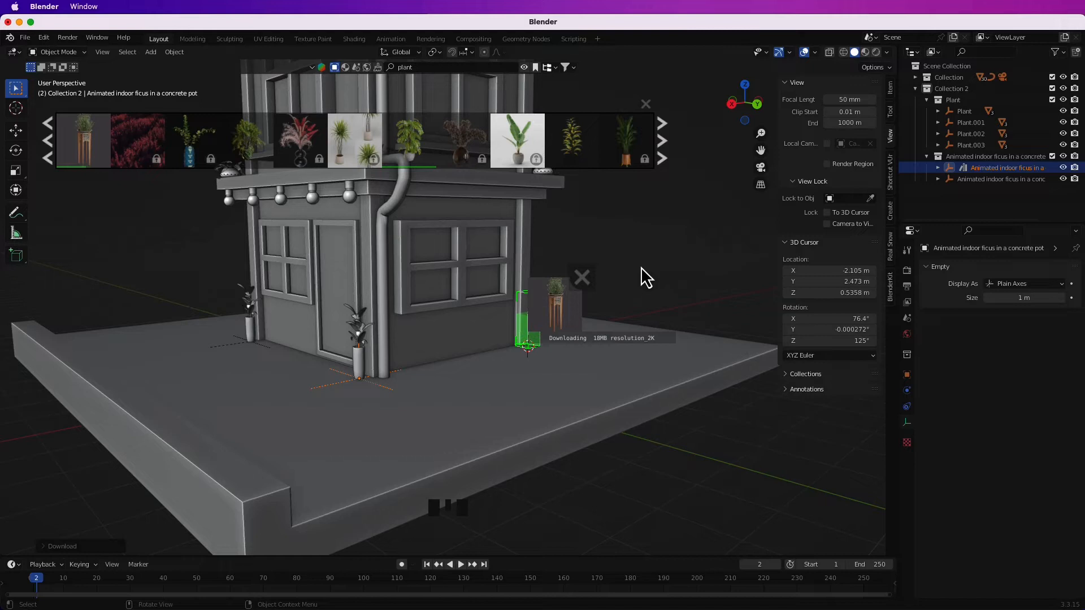
key("s")
left_click(585, 379)
key("g")
middle_click_drag(509, 373, 453, 315)
left_click(569, 363)
scroll(508, 339, "down", 5)
middle_click_drag(531, 339, 568, 172, "shift")
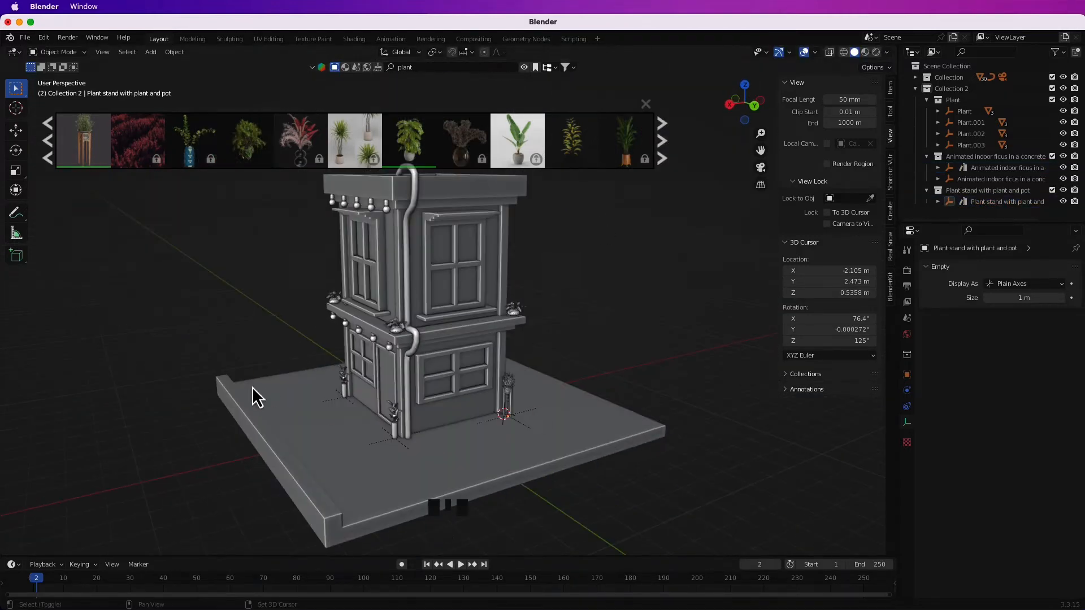
Search the assets for "street light" and import Street Lamp 01 at the base's front corner next to the curb.
middle_click_drag(257, 398, 492, 364)
left_click(468, 68)
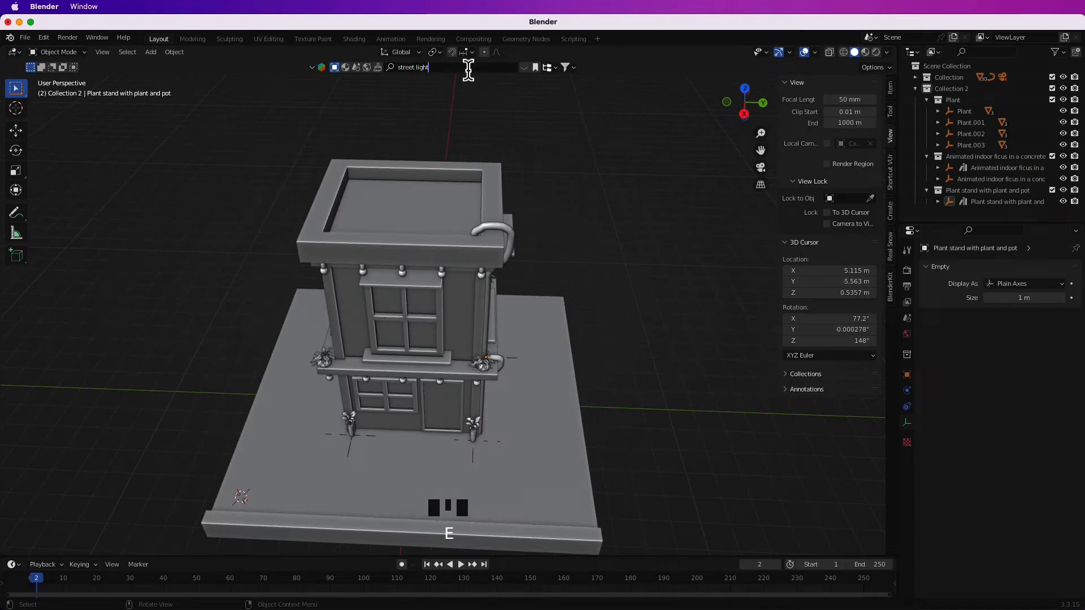
type("street light")
key("Return")
left_click(521, 155)
middle_click_drag(582, 429, 473, 420)
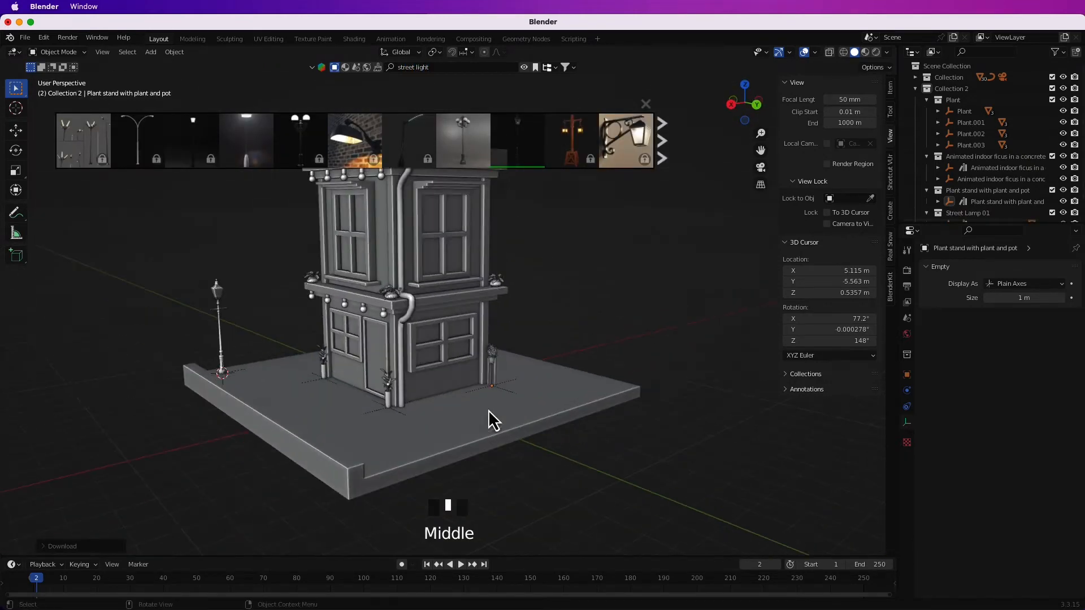
Search the assets for "Chair" and browse the result pages for a suitable model.
left_click(471, 68)
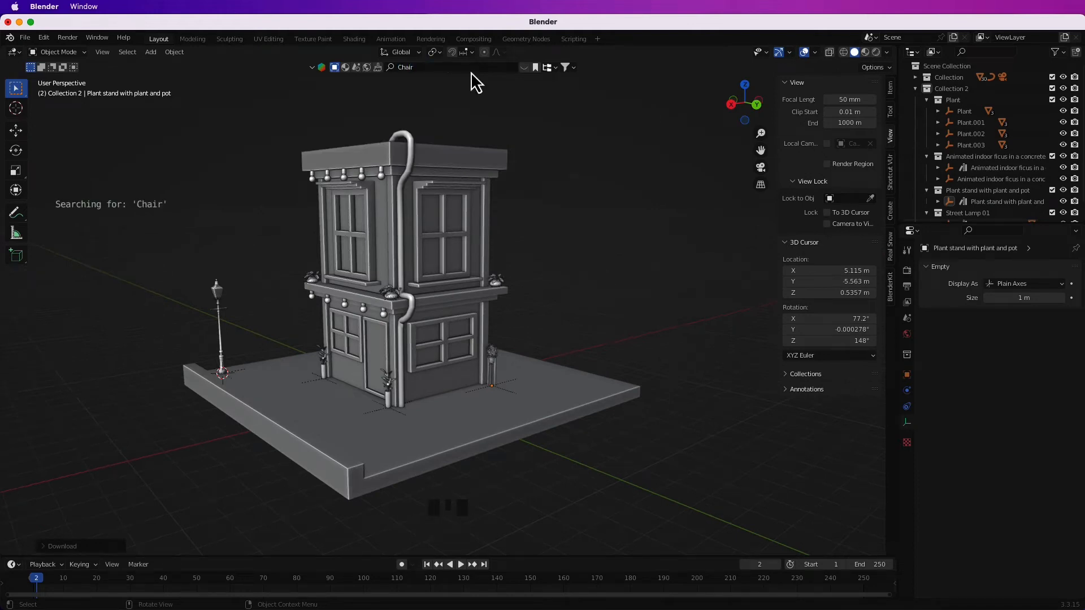
left_click(663, 145)
left_click(663, 144)
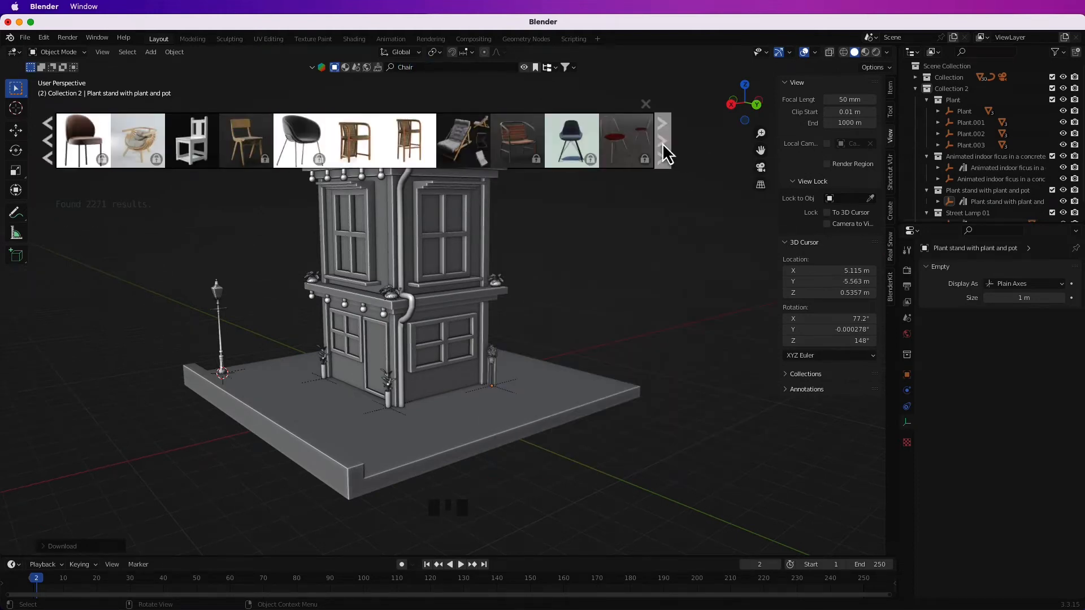
left_click(663, 145)
left_click(663, 145)
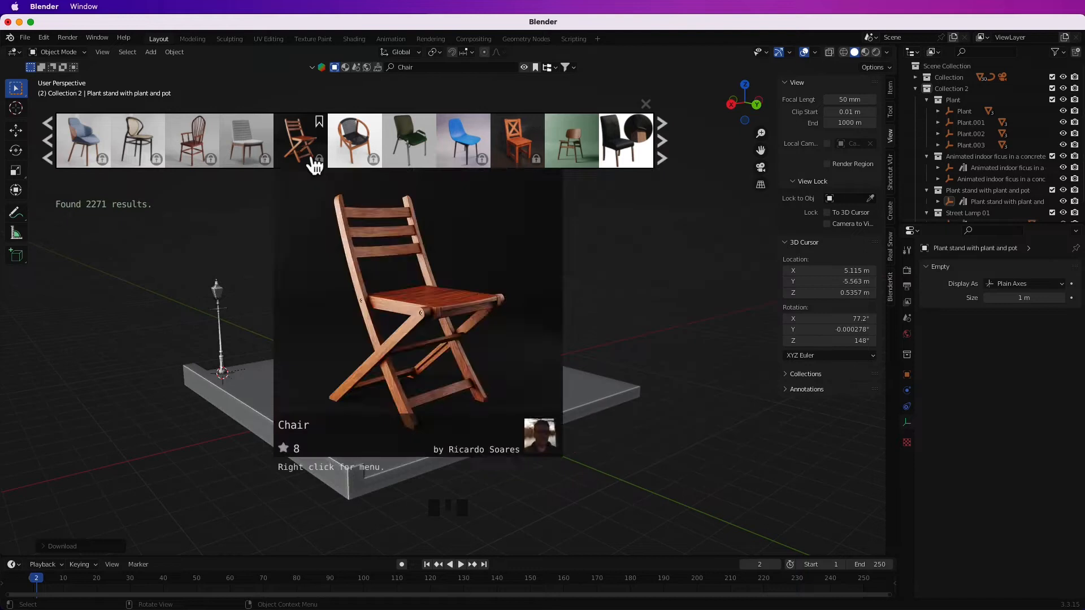
left_click(48, 140)
left_click(50, 141)
left_click(49, 140)
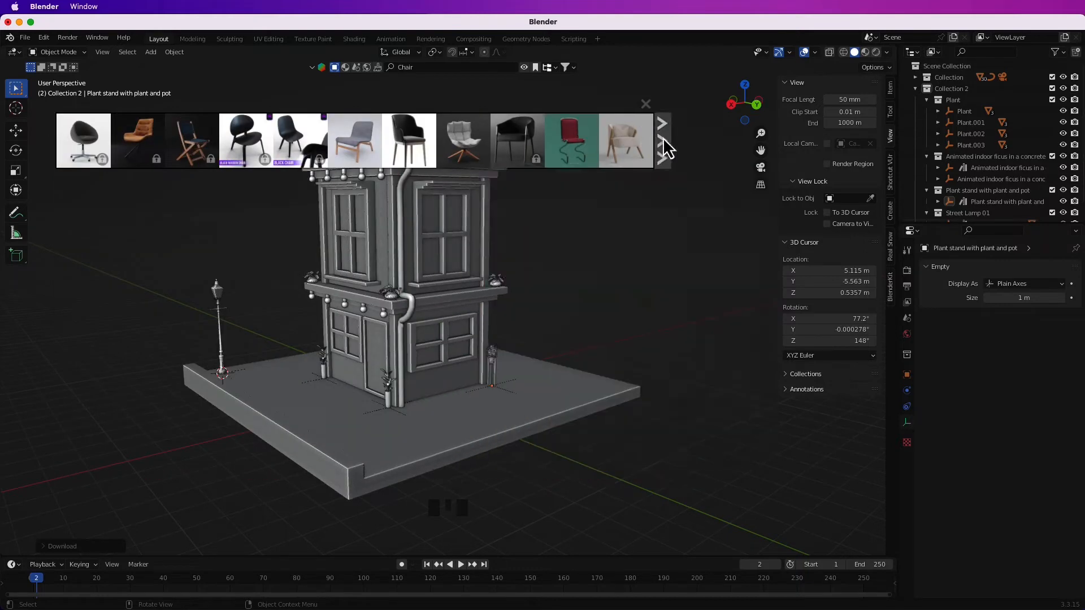
left_click(661, 141)
Import the pink shell chair beside the side wall below the window, adjusting its size and its rotation about Z.
left_click(85, 141)
key("ctrl+z")
left_click(524, 67)
left_click(84, 141)
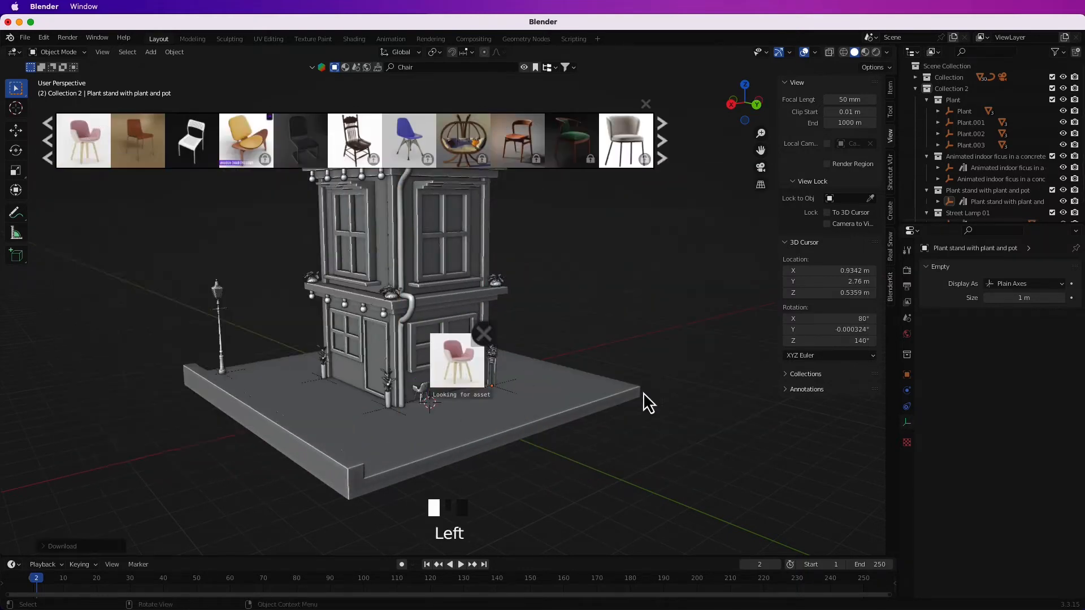
middle_click_drag(627, 387, 602, 387)
scroll(932, 197, "down", 3)
left_click(926, 121)
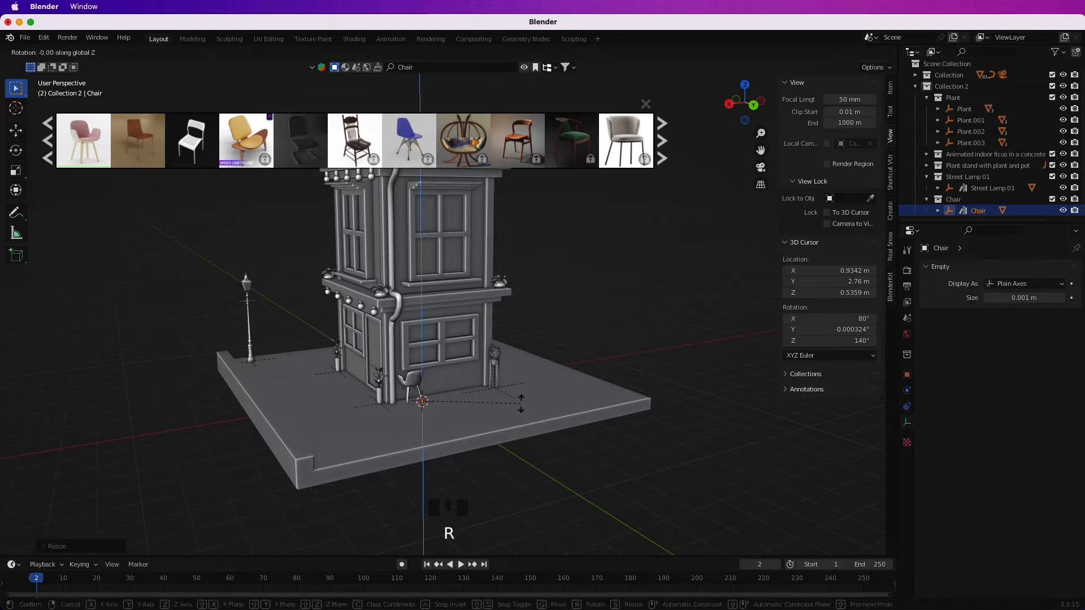
left_click(547, 405)
Move the chair along the side wall so that it stands next to the plant stand.
scroll(583, 435, "up", 5)
middle_click_drag(583, 434, 421, 428)
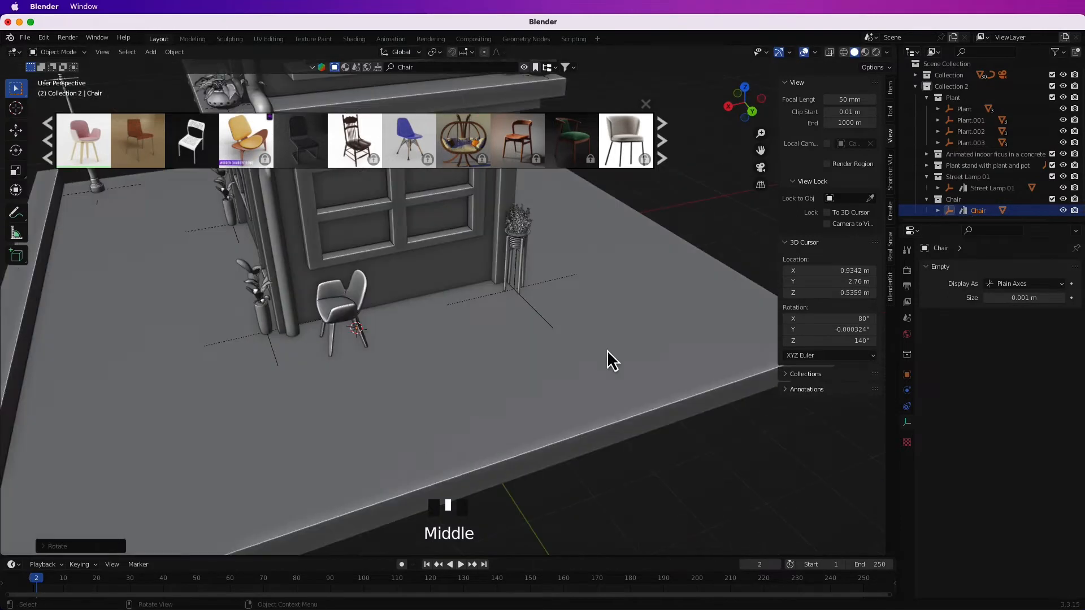
key("g")
left_click(581, 326)
middle_click_drag(540, 350, 632, 328)
key("g")
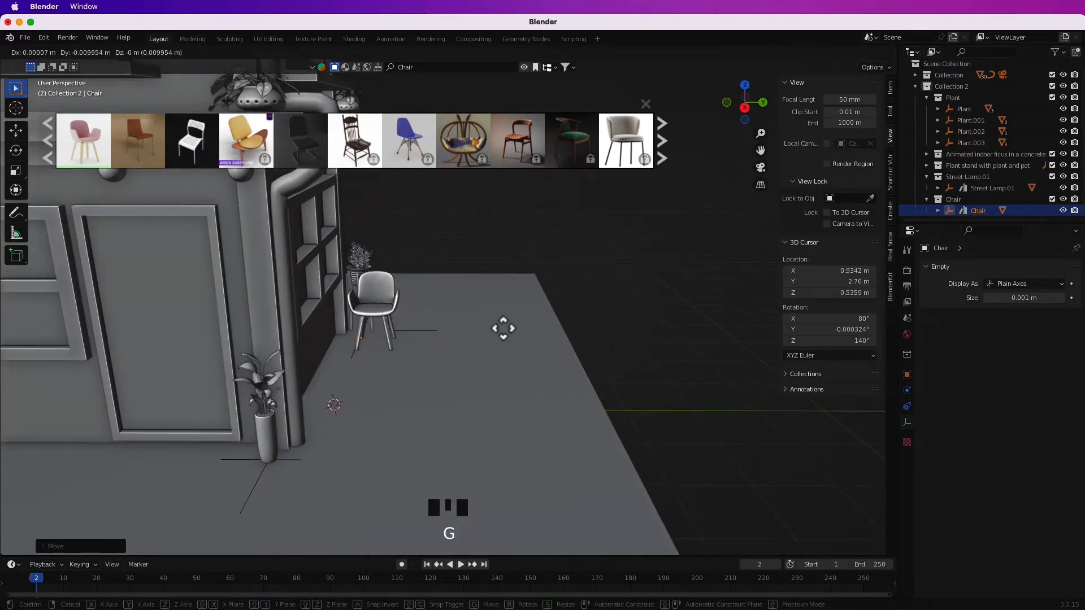
left_click(533, 336)
Import a second copy of the chair, turn it to face the first and move it out from the wall.
middle_click_drag(562, 315, 176, 192)
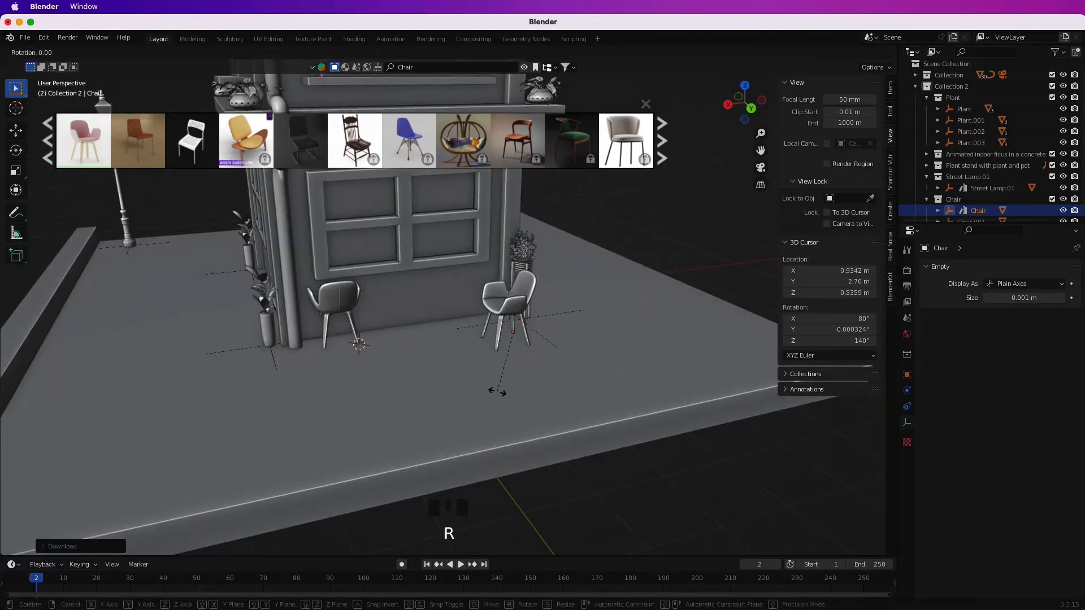
left_click(509, 334)
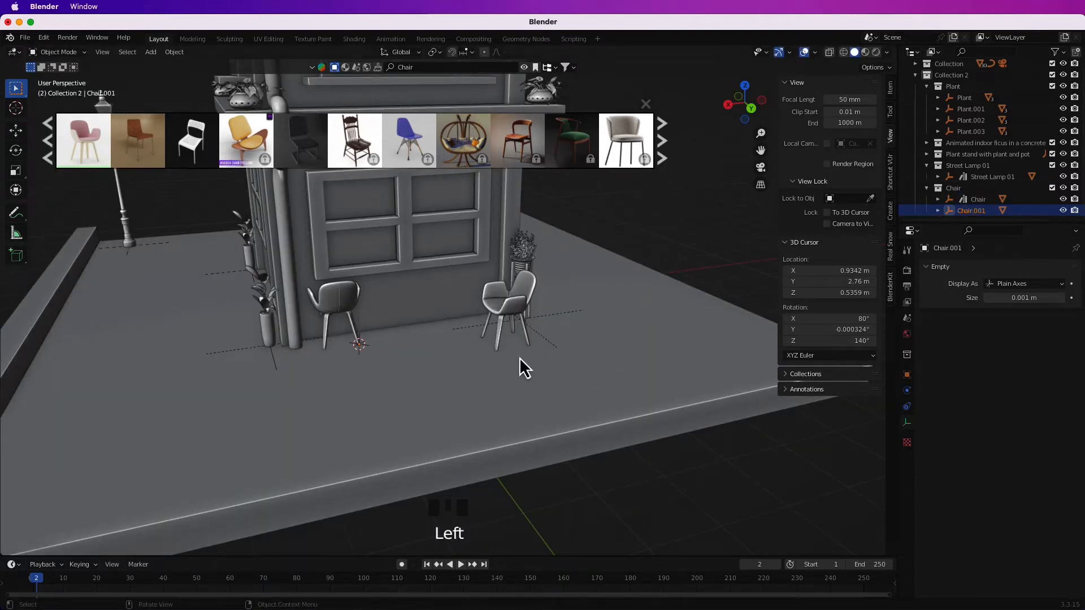
left_click(519, 356)
middle_click_drag(519, 356, 600, 346)
key("g")
left_click(678, 353)
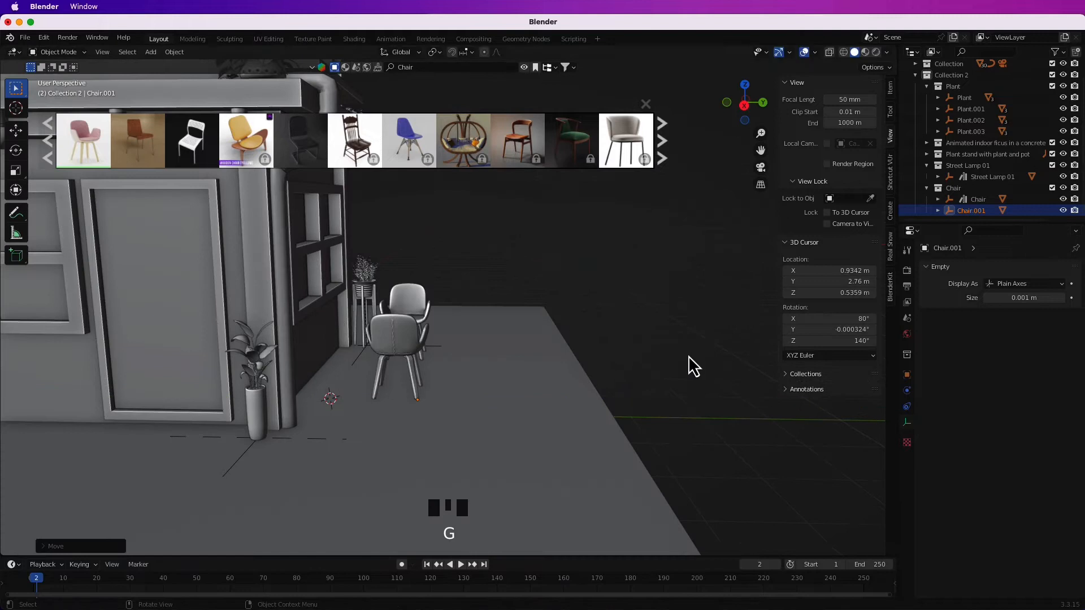
middle_click_drag(687, 354, 459, 346)
Set the 3D cursor between the two chairs, search the assets for "Table" and import the dining table there.
right_click(459, 345, "shift")
left_click(468, 69)
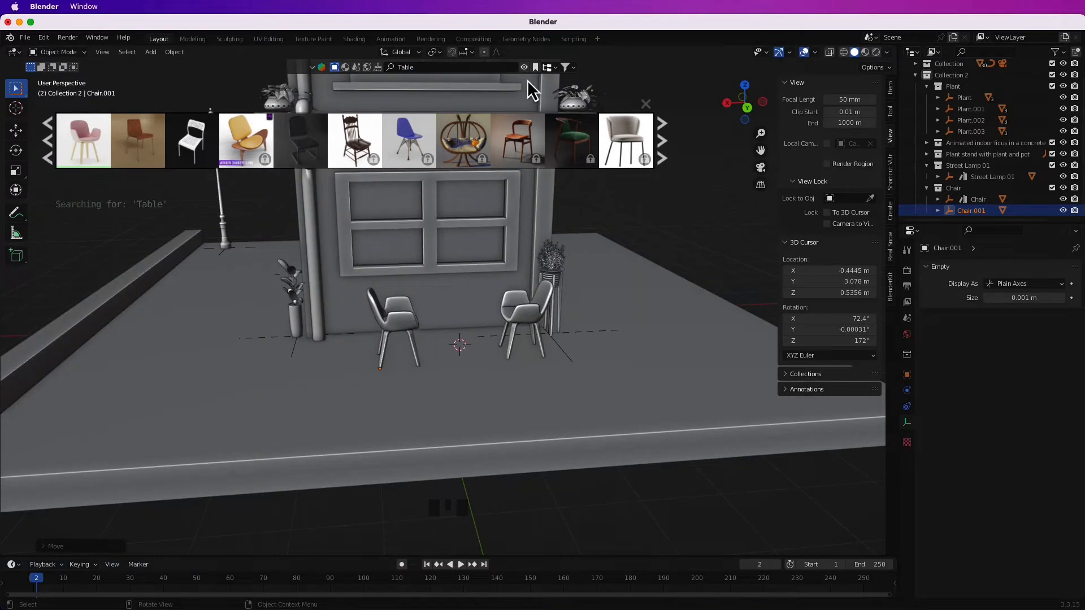
mouse_move(419, 148)
left_click(626, 146)
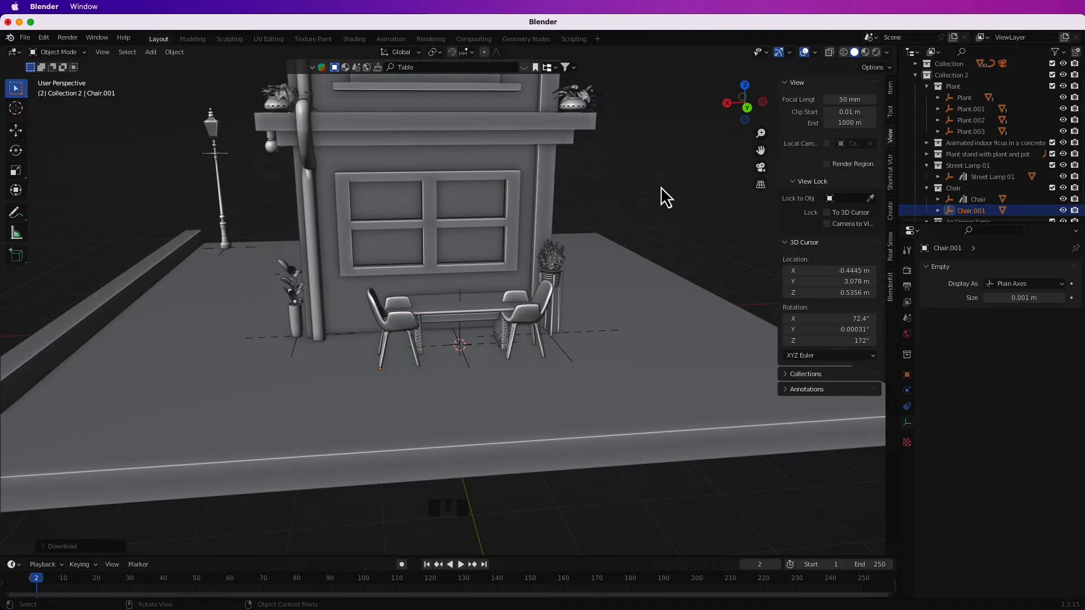
Rotate the dining table so its long side runs out from the wall and center it between the chairs.
left_click(981, 211)
key("r")
key("r")
middle_click_drag(508, 339, 418, 361)
left_click(565, 380)
scroll(983, 208, "down", 5)
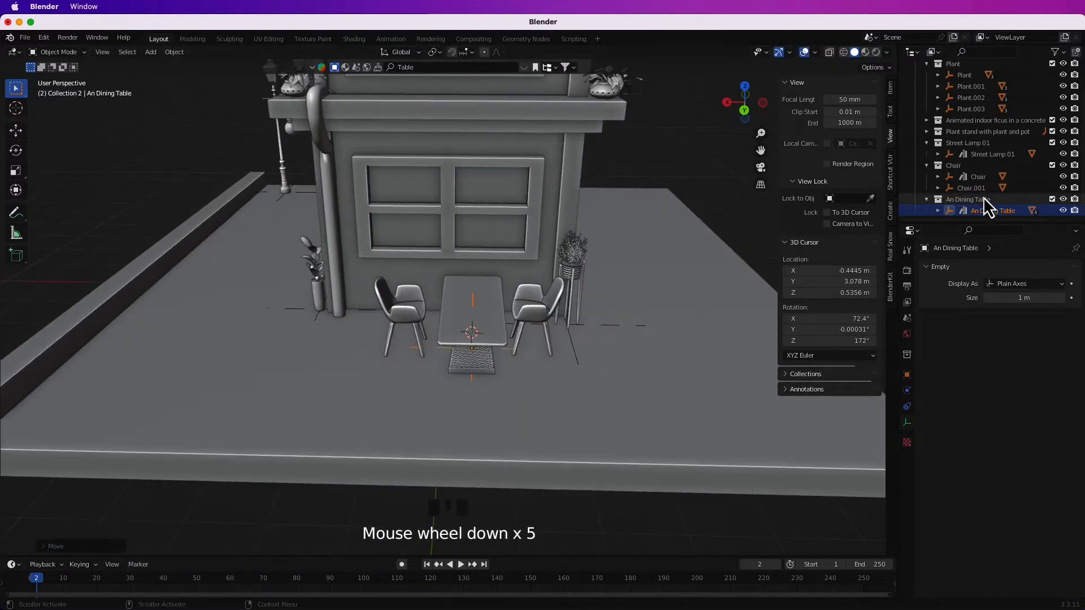
Reposition the second chair so that it stands properly beside the dining table.
left_click(972, 189)
key("g")
left_click(596, 374)
middle_click_drag(596, 374, 509, 361)
key("g")
middle_click_drag(640, 346, 534, 386)
Place the 3D cursor on the side wall above the ground-floor window, add a plane there and scale it up for an awning.
right_click(473, 331, "shift")
key("shift+a")
left_click(527, 85)
key("s")
left_click(497, 351)
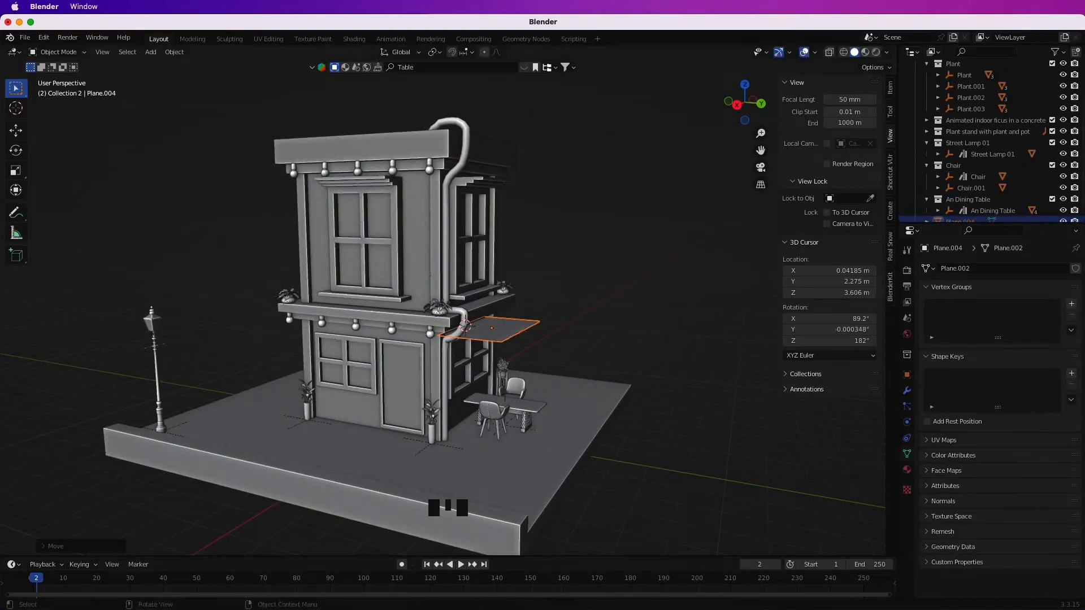
Loop-cut the awning plane parallel to the wall and shape it into a smoothly curved surface.
scroll(554, 395, "up", 5)
key("Tab")
key("ctrl+r")
left_click(537, 387)
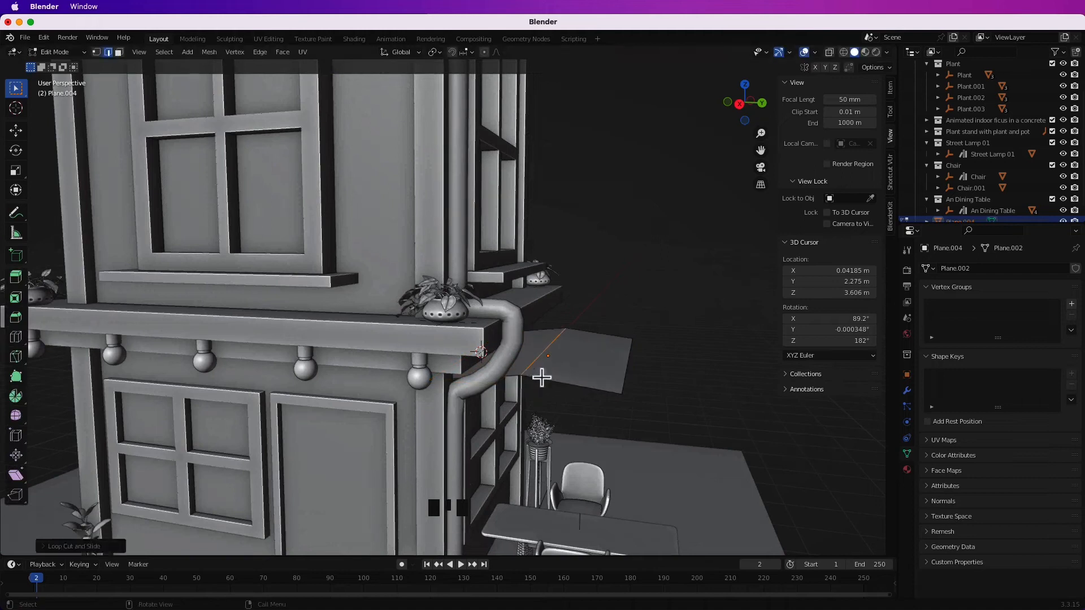
left_click(602, 397)
key("Tab")
key("slash")
middle_click_drag(645, 345, 534, 364)
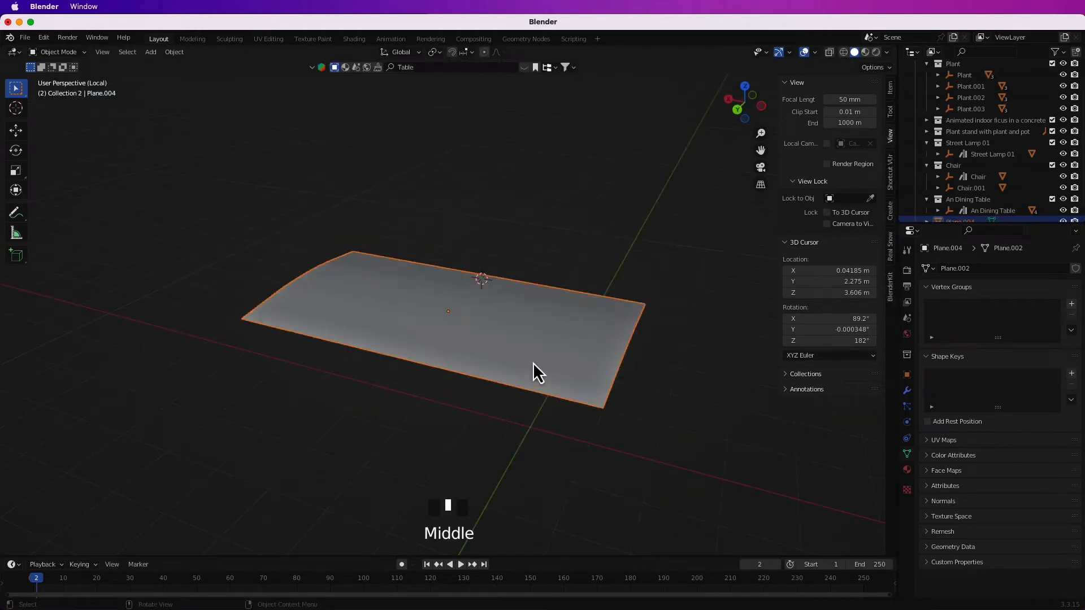
Tilt the awning about the X axis and adjust its height along Z so it slopes out over the side window.
key("slash")
key("r")
key("x")
left_click(638, 410)
middle_click_drag(638, 410, 710, 456)
key("g")
key("z")
left_click(647, 384)
Isolate the awning, divide it into eight strips with loop cuts running out from the wall and extrude the surface to give it thickness.
key("slash")
scroll(448, 378, "down", 3)
middle_click_drag(625, 392, 459, 366)
key("Tab")
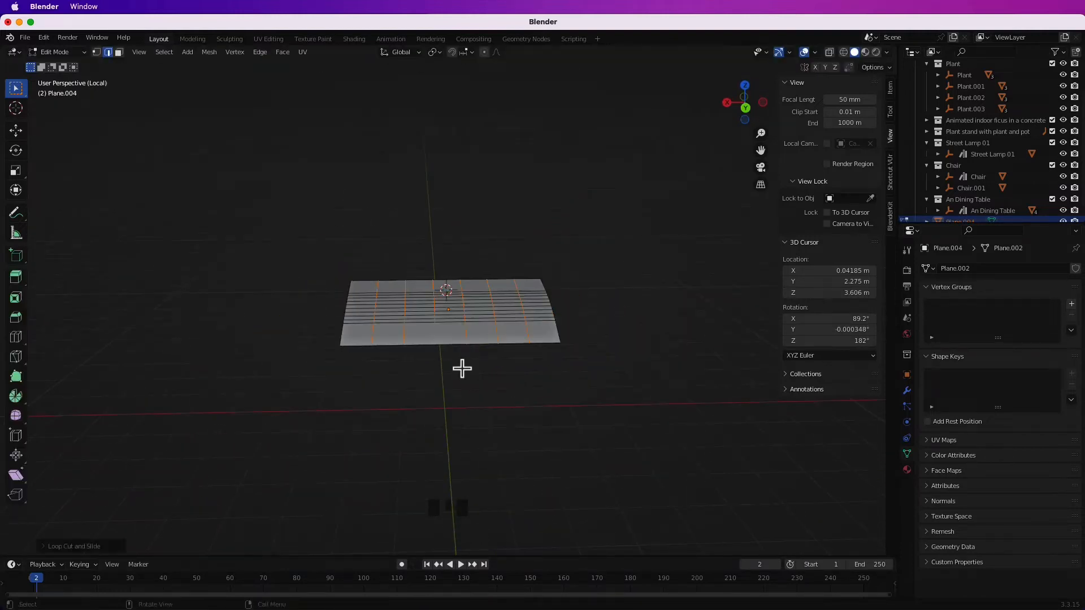
key("e")
left_click(457, 378)
middle_click_drag(457, 377, 565, 365)
Clean up the extruded awning mesh by deleting the surplus faces.
key("x")
key("Down")
key("Down")
key("Return")
key("a")
key("Delete")
Turn on X-ray and select all faces of the awning's end strip to split it off.
middle_click_drag(461, 340, 483, 403)
middle_click_drag(483, 403, 429, 398, "shift")
left_click(828, 52)
middle_click_drag(672, 226, 641, 217)
left_click_drag(637, 205, 558, 425)
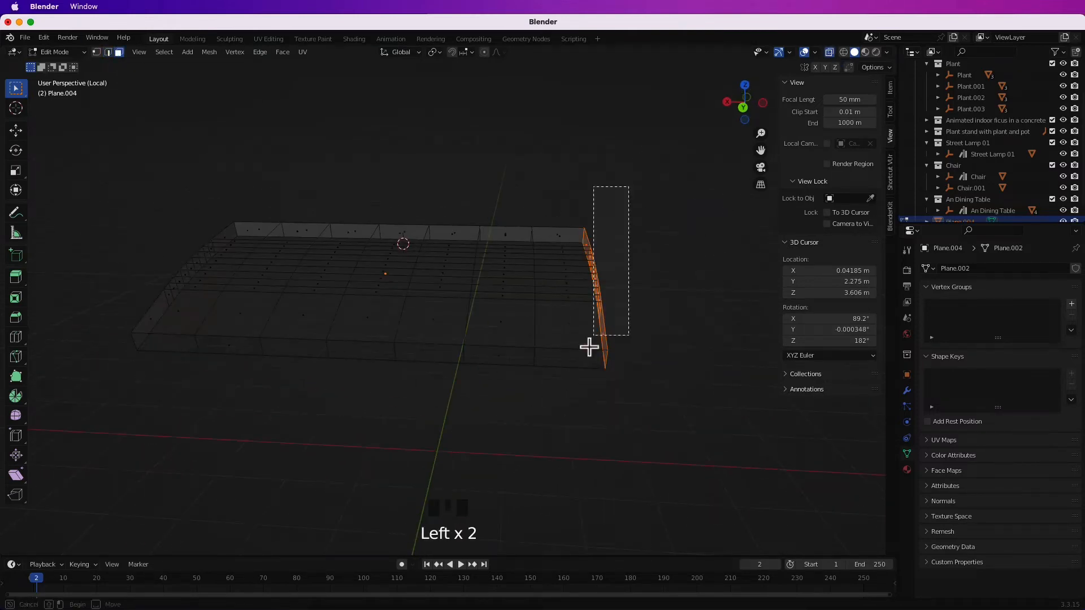
middle_click_drag(576, 237, 622, 322)
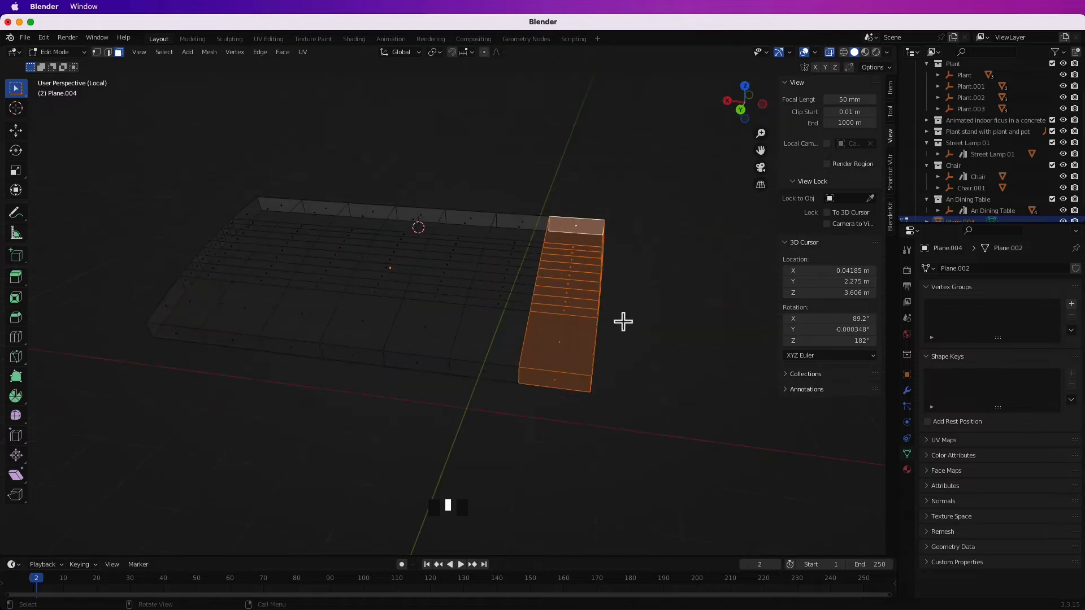
key("Tab")
key("g")
left_click(672, 357)
key("super+z")
Separate the next two strips of the awning into their own objects, one after the other.
middle_click_drag(596, 435, 620, 431)
left_click(477, 344)
key("Tab")
left_click_drag(489, 198, 498, 410)
middle_click_drag(498, 411, 497, 361)
key("p")
left_click(522, 353)
middle_click_drag(485, 409, 503, 384)
left_click(489, 340)
key("Tab")
left_click_drag(485, 181, 497, 388)
key("p")
left_click(498, 324)
Separate the remaining awning strips into individual objects up to the far end.
key("Tab")
left_click(438, 337)
key("Tab")
left_click_drag(452, 184, 421, 384)
key("p")
left_click(416, 286)
key("Tab")
left_click(373, 338)
key("Tab")
double_click(373, 339)
key("p")
left_click(373, 338)
key("Tab")
left_click(366, 337)
left_click(290, 334)
key("Tab")
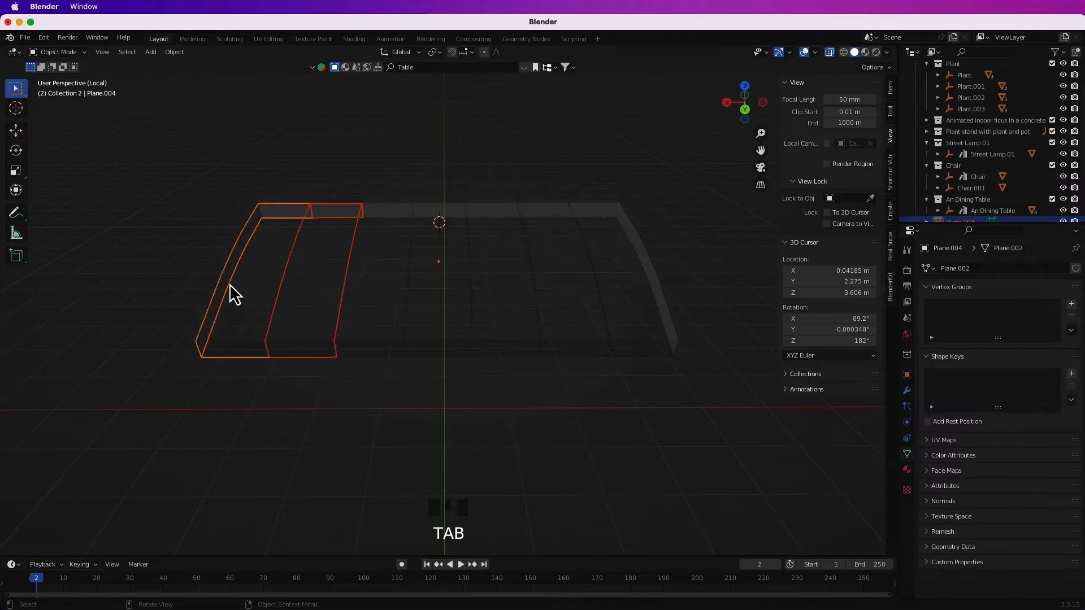
Bring the whole building back into view and turn off X-ray.
key("slash")
left_click(666, 370)
middle_click_drag(666, 370, 615, 397)
left_click(829, 52)
mouse_move(622, 313)
middle_mouse_down()
mouse_move(660, 323)
mouse_move(617, 330)
middle_mouse_up()
scroll(641, 327, "down", 1)
Reset the 3D cursor to the world origin, add a plane and scale it to about 176 m as the ground.
scroll(640, 327, "up", 1)
key("shift+c")
key("shift+a")
mouse_move(502, 381)
left_click(546, 132)
key("s")
key("s")
left_click(594, 435)
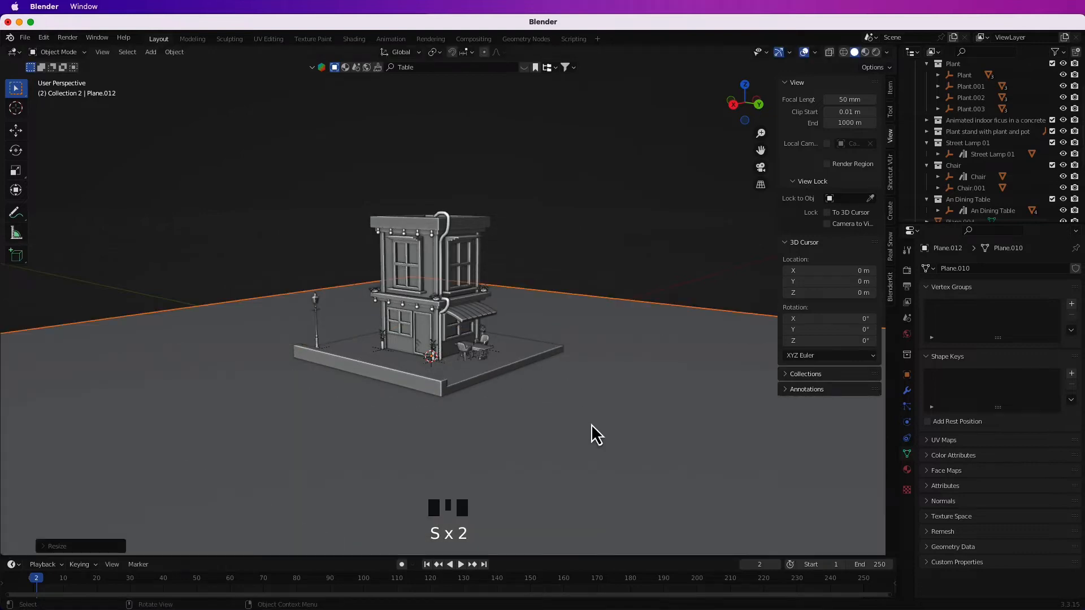
key("KP_0")
key("s")
Lock the camera to the view for framing the building and set the render's max samples to 70.
scroll(683, 339, "up", 1)
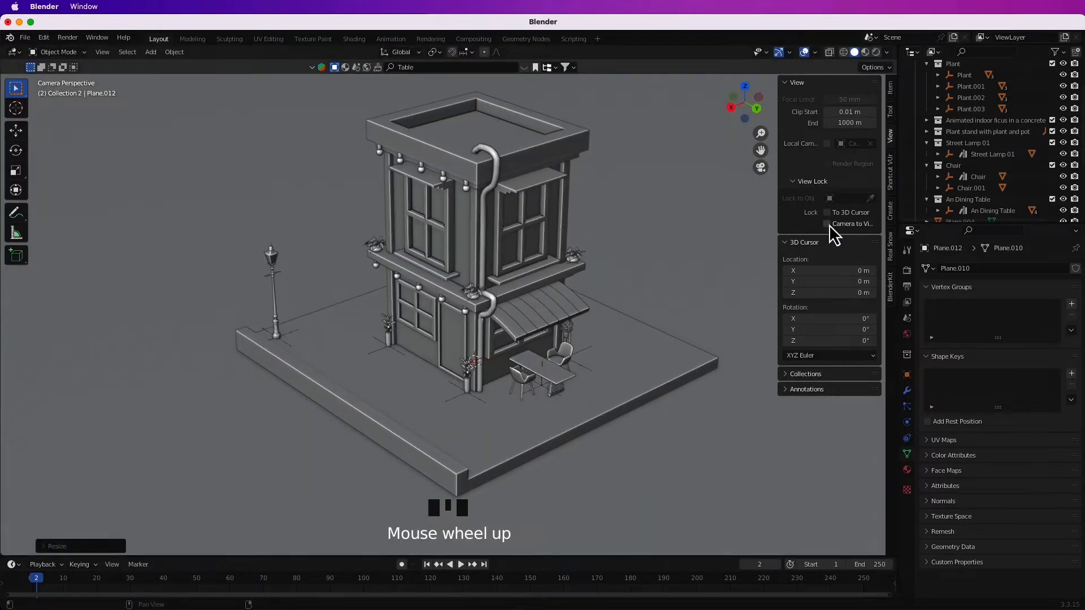
left_click(906, 270)
left_click(1033, 297)
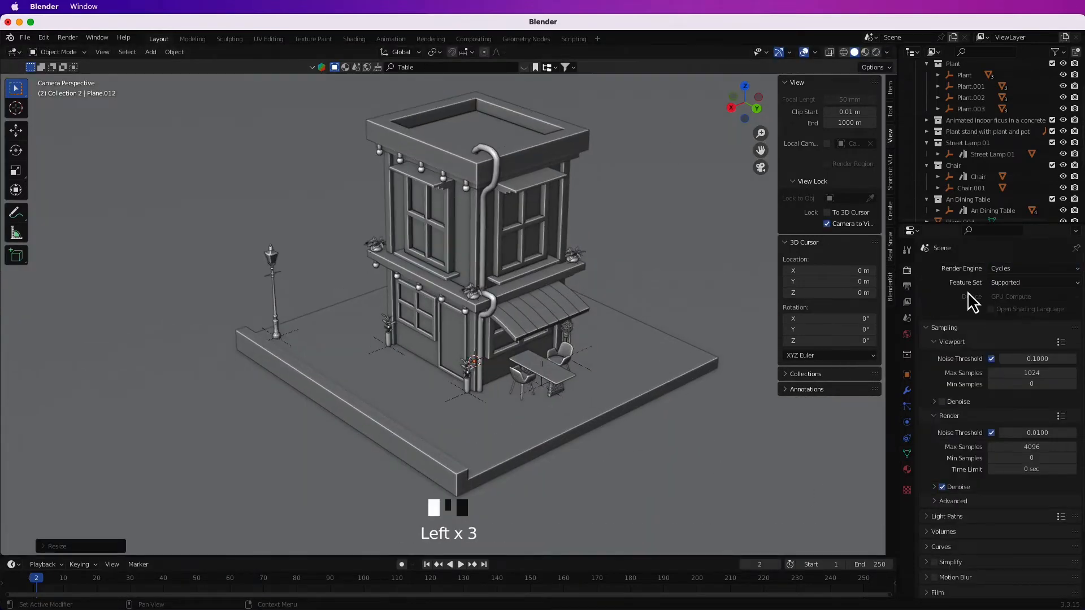
Split the 3D viewport in two, with one pane showing the rendered camera view and the other staying in solid shading.
left_click(876, 52)
mouse_move(883, 47)
left_mouse_down()
mouse_move(721, 85)
mouse_move(506, 107)
mouse_move(503, 73)
mouse_move(394, 170)
left_mouse_up()
scroll(286, 234, "up", 1)
key("n")
key("t")
scroll(303, 261, "up", 1)
scroll(316, 226, "down", 2)
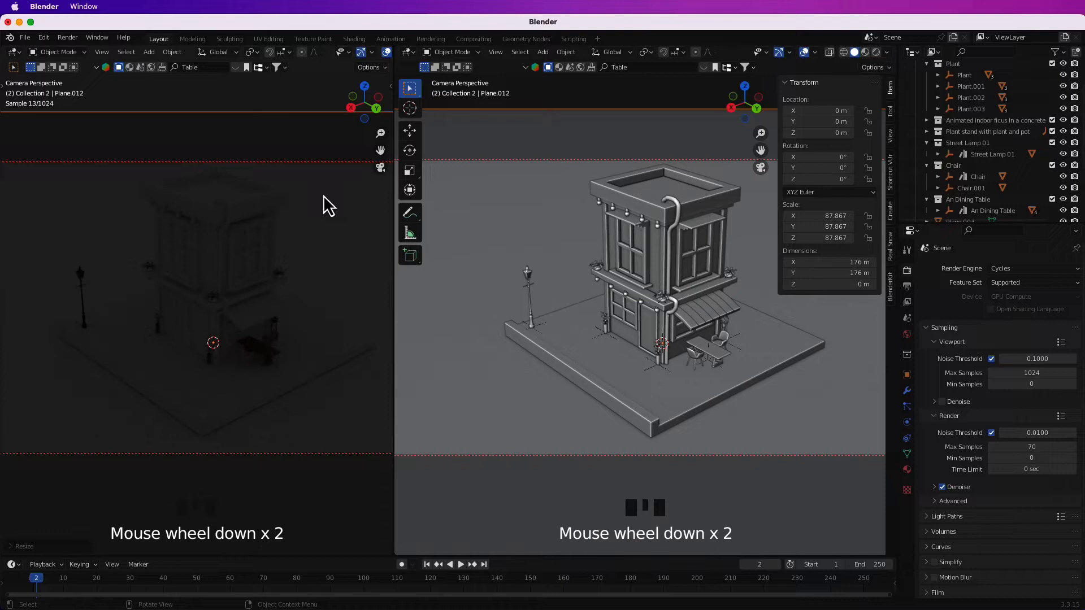
Unlock the camera from the view, hide the sidebars and switch the solid pane to a free perspective view.
left_click(889, 136)
left_click(832, 224)
key("n")
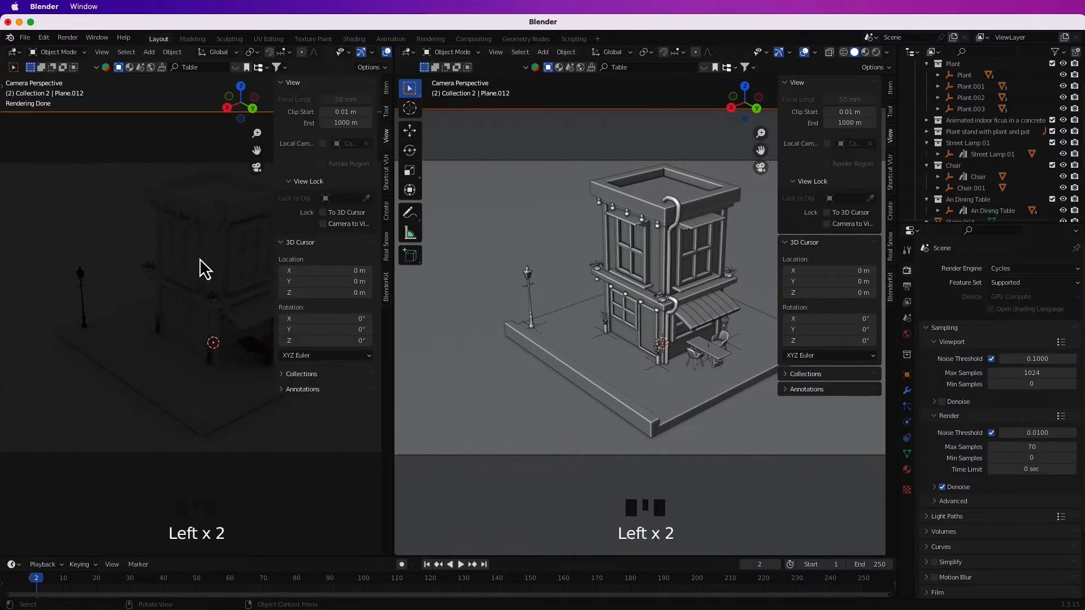
scroll(199, 248, "up", 2)
key("n")
key("n")
left_click(756, 161)
middle_click_drag(741, 243, 724, 327)
key("shift+a")
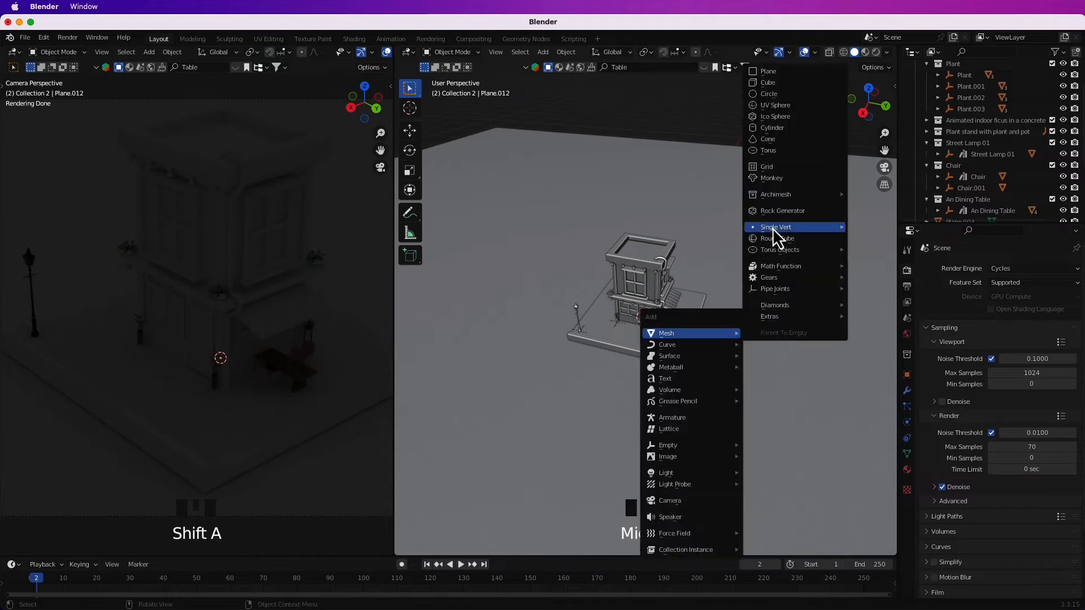
mouse_move(696, 472)
left_click(770, 485)
key("g")
key("Delete")
Add an area light above the building, scale it up to span the base and set its power to 500 W.
key("shift+a")
mouse_move(712, 402)
left_click(802, 433)
key("s")
left_click(765, 286)
left_click(907, 423)
key("Return")
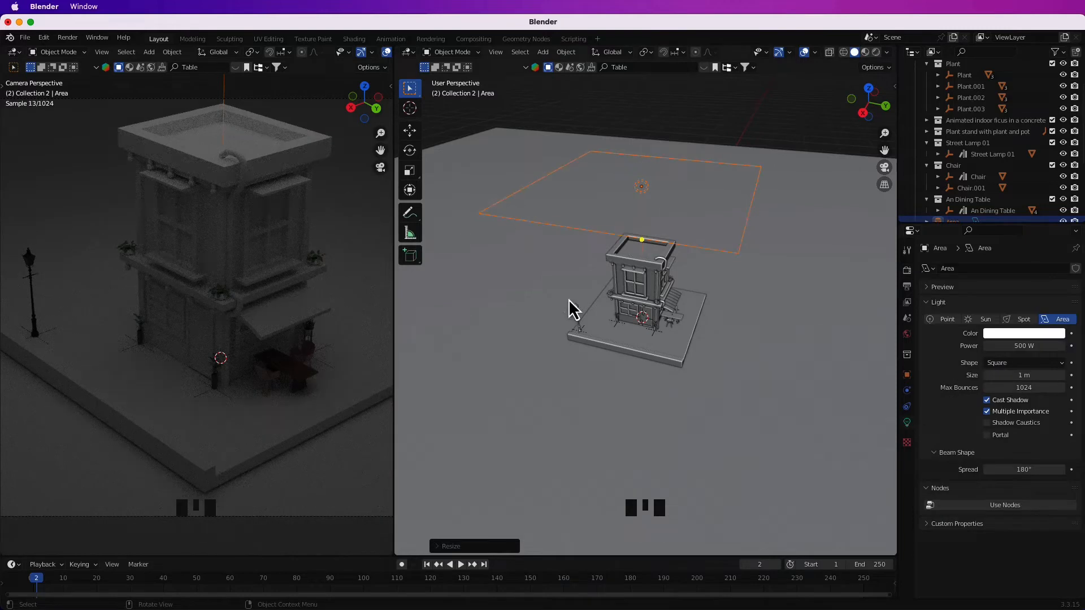
Separate the four glass panes of the ground-floor side window into their own object.
scroll(680, 371, "up", 5)
middle_click_drag(680, 371, 648, 351, "shift")
left_click(637, 313)
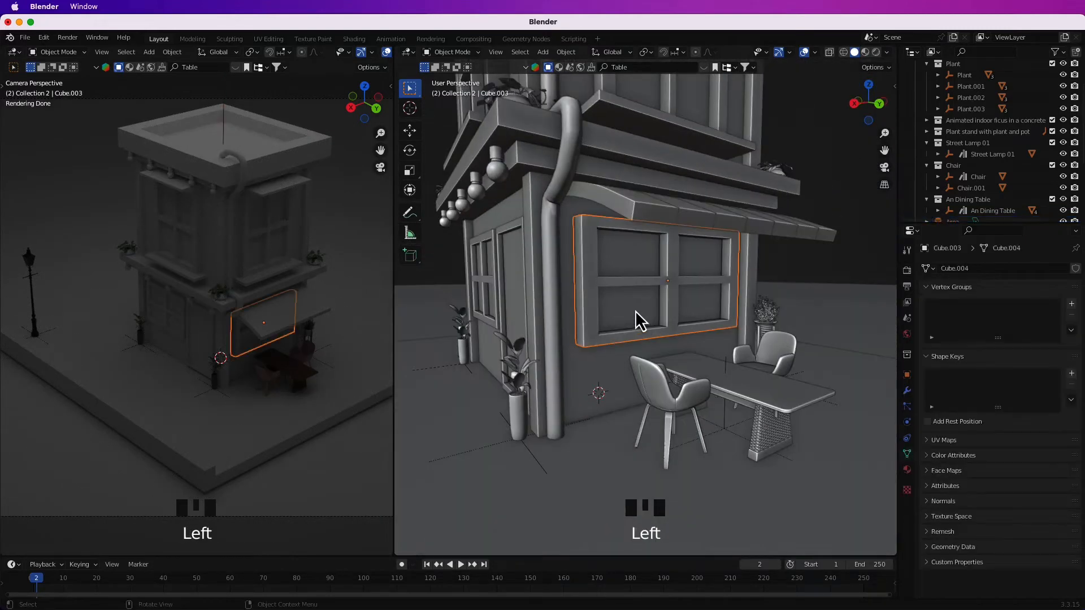
key("Tab")
left_click(636, 309)
left_click(632, 261, "shift")
left_click(700, 258, "shift")
left_click(704, 306, "shift")
key("p")
left_click(705, 305)
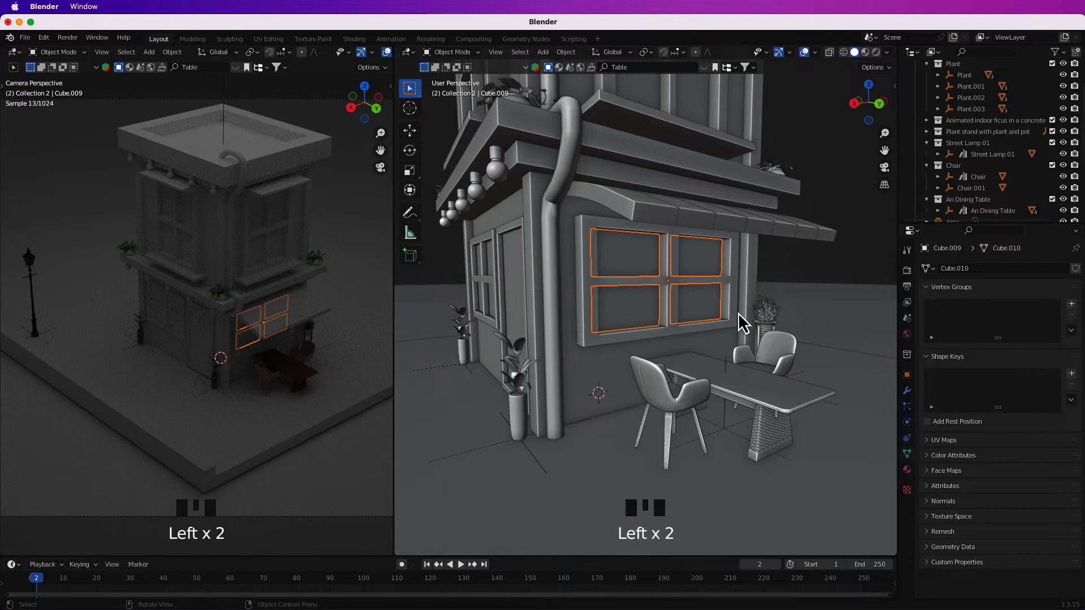
Give the separated panes a new material named Window Light with an Emission surface.
left_click(907, 470)
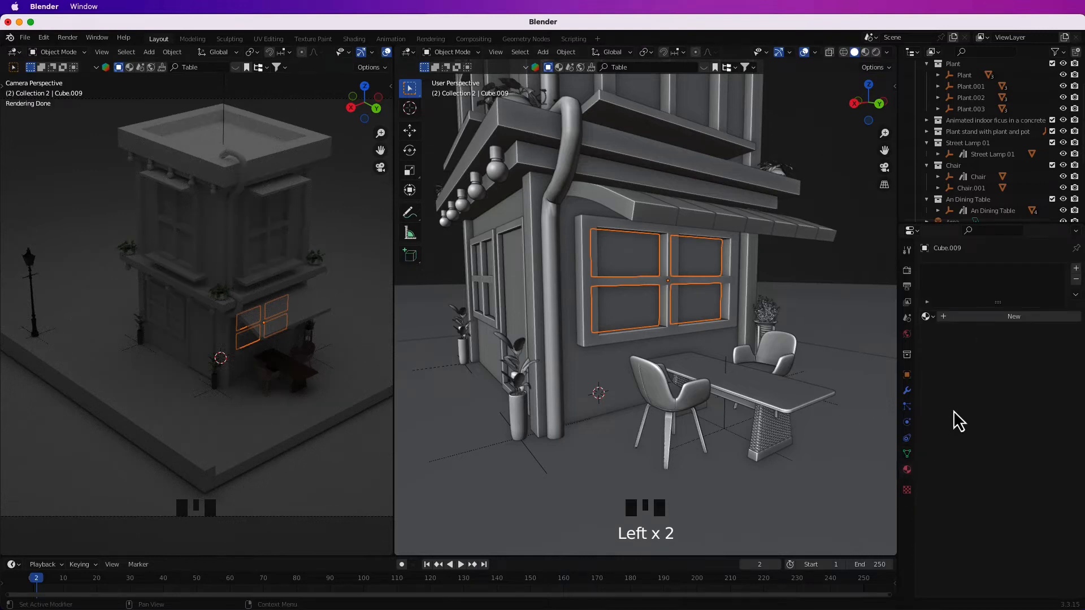
left_click(1045, 318)
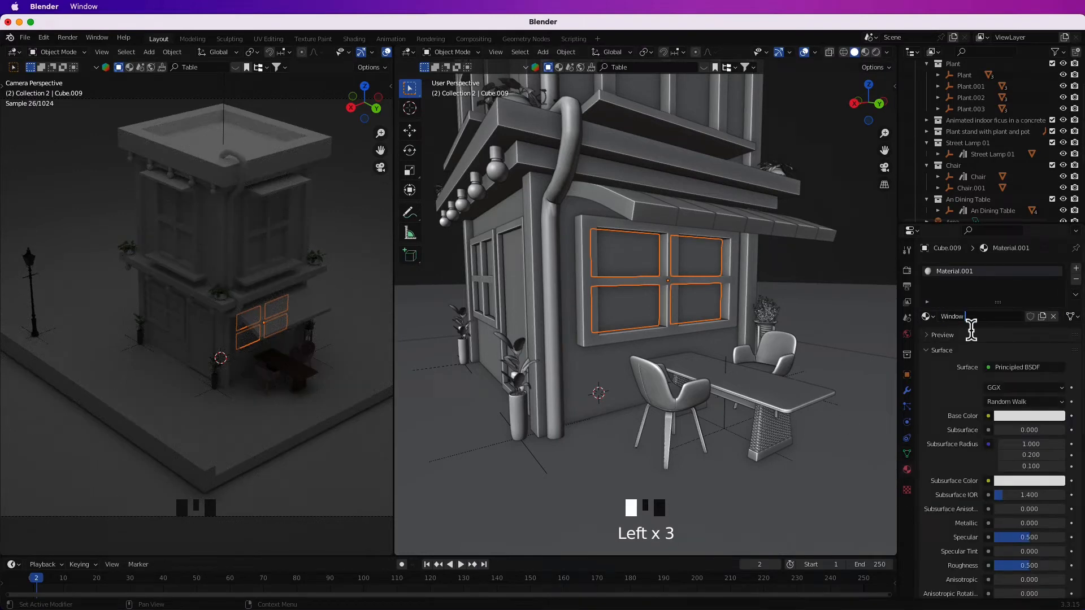
key("Return")
scroll(952, 479, "down", 3)
scroll(955, 475, "up", 3)
left_click(1011, 368)
left_click(930, 144)
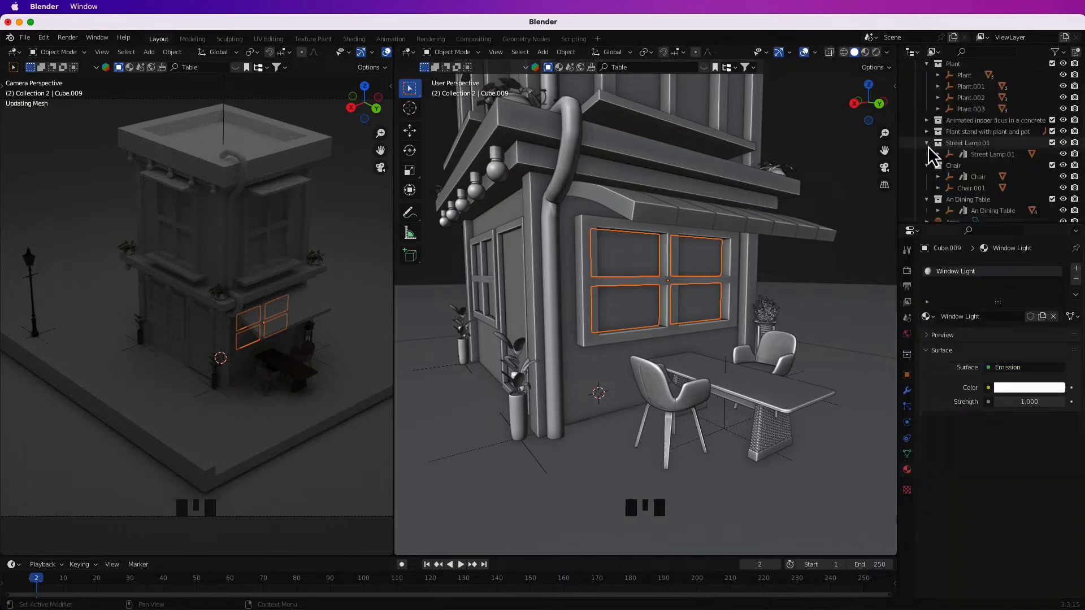
Set the Window Light emission to a warm orange-yellow color with a strength of 17.2.
left_click_drag(1003, 401, 1037, 402)
left_click(1028, 387)
left_click(982, 296)
left_click(978, 290)
left_click(1017, 387)
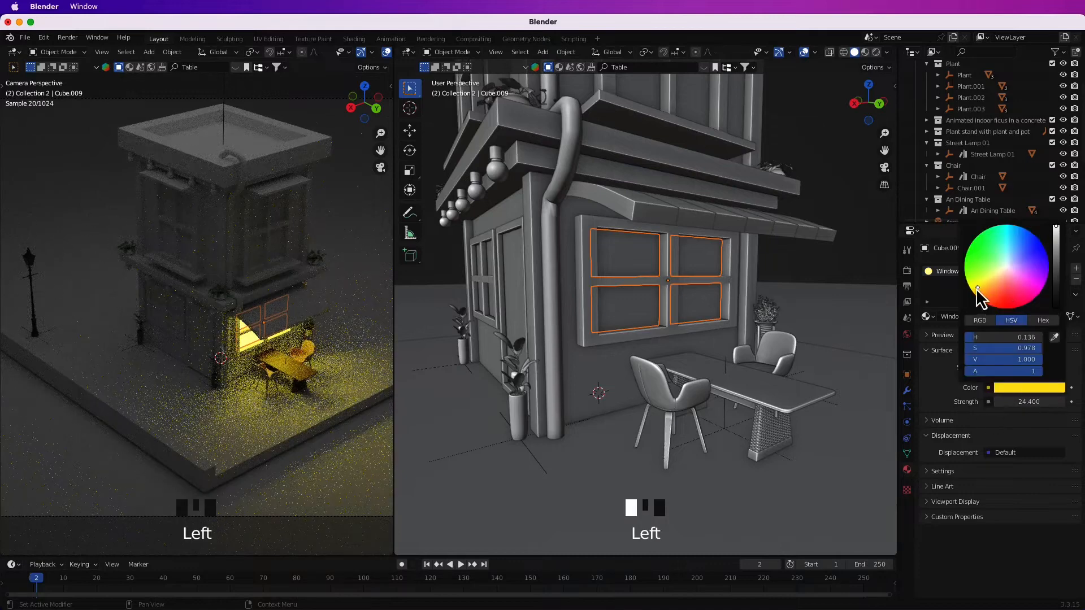
left_click(853, 271)
left_click_drag(1030, 402, 1017, 402)
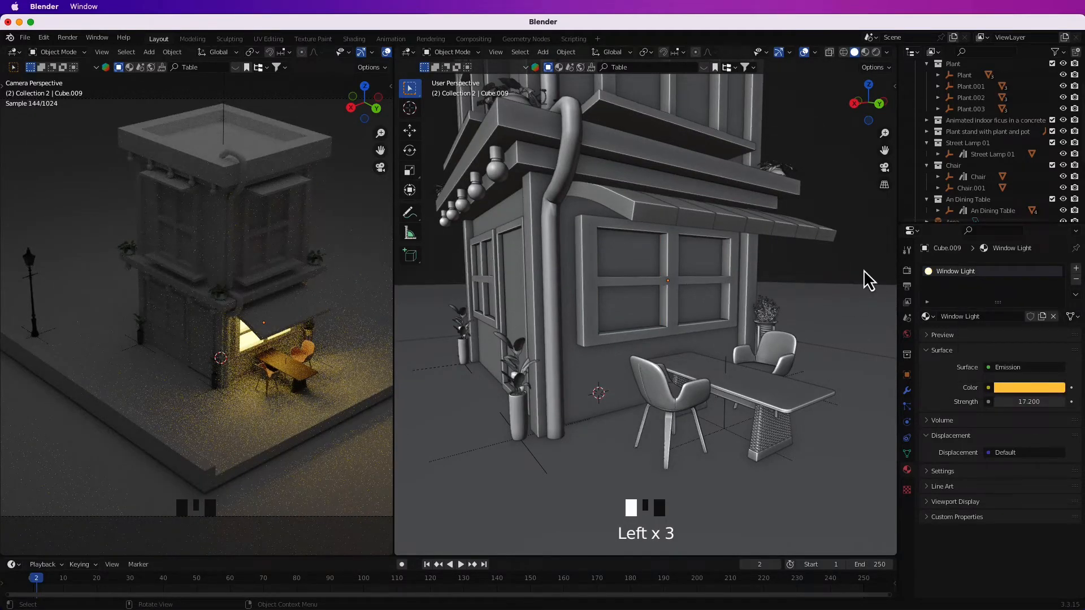
scroll(798, 303, "down", 3)
middle_click_drag(799, 303, 717, 373)
left_click(717, 373)
scroll(700, 286, "up", 4)
middle_click_drag(700, 286, 633, 257)
left_click(675, 278)
key("Tab")
key("Tab")
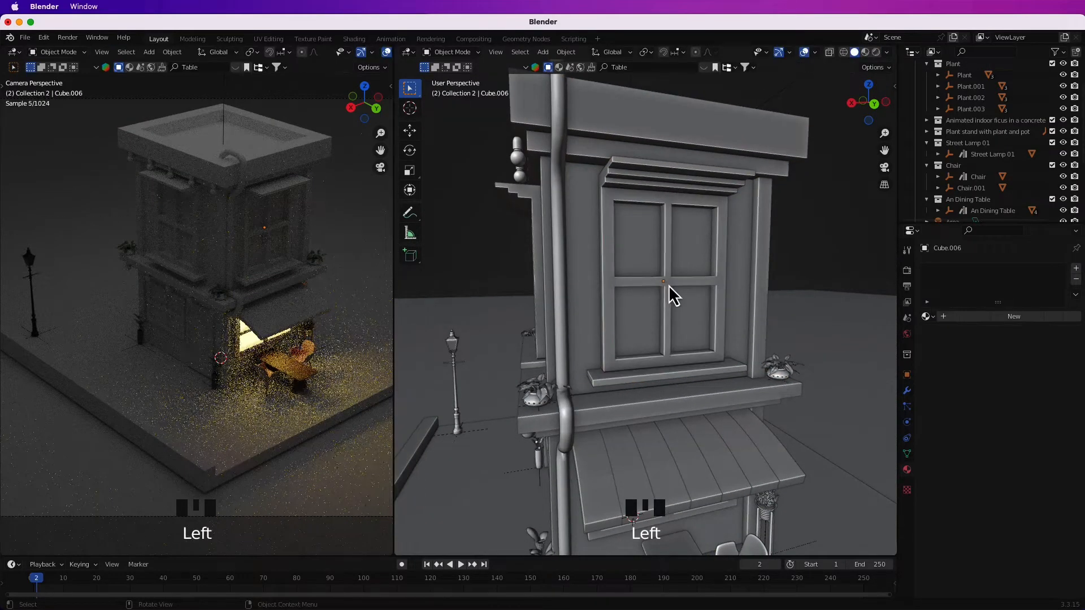
key("shift+a")
mouse_move(684, 151)
left_click(748, 152)
left_click(475, 550)
left_click(519, 473)
left_click(516, 500)
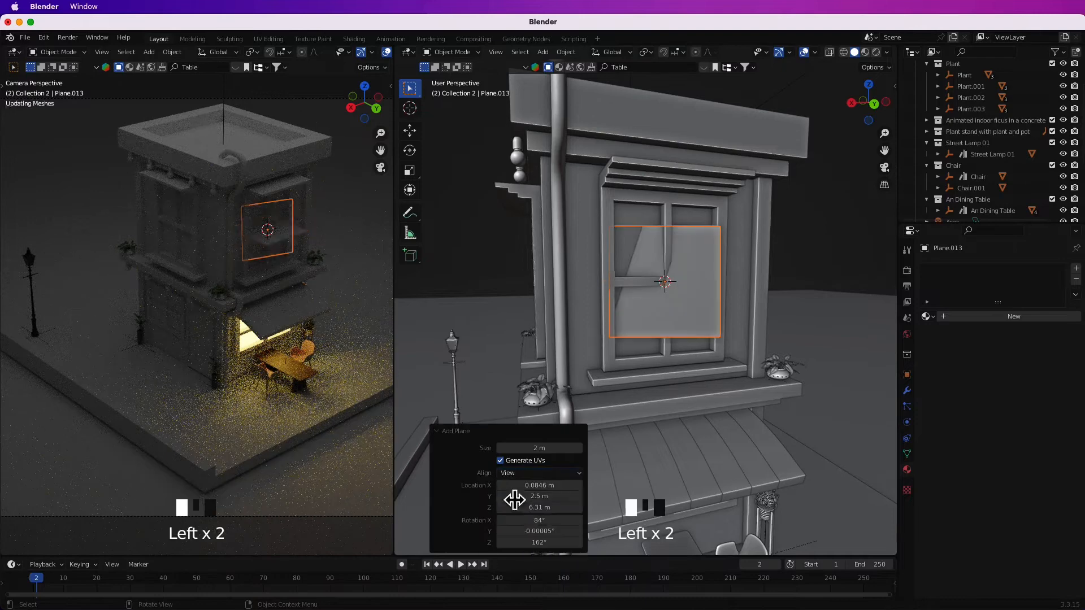
left_click(808, 273)
middle_click_drag(813, 282, 779, 290)
Add a plane aligned to the back orthographic view at the centre of the upper-floor side window.
key("KP_1")
left_click(886, 107)
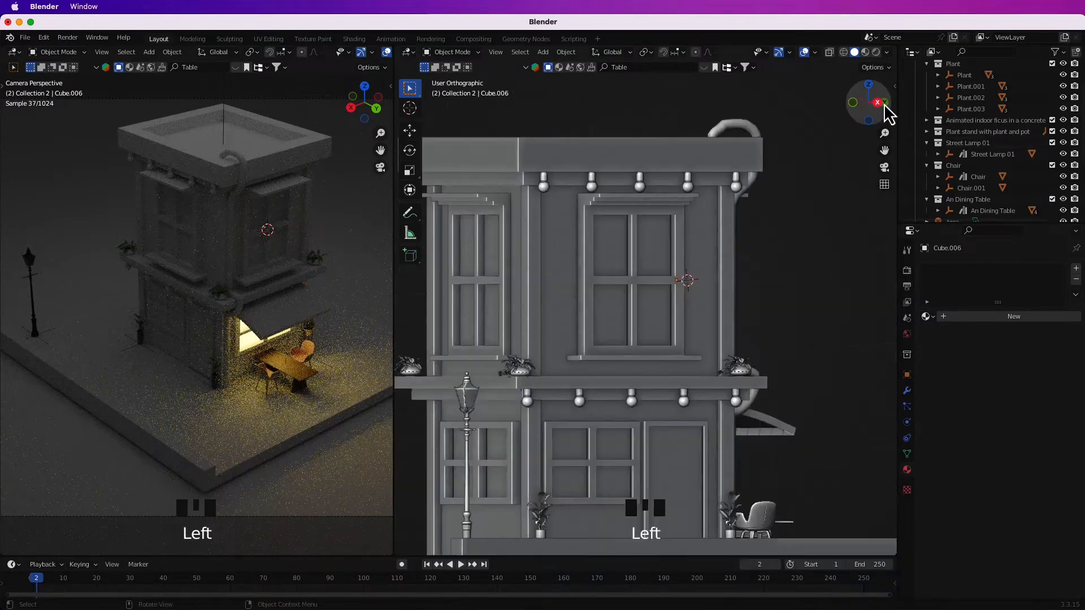
scroll(699, 314, "up", 4)
right_click(642, 278, "shift")
key("shift+a")
left_click(714, 293)
left_click(475, 549)
left_click(539, 473)
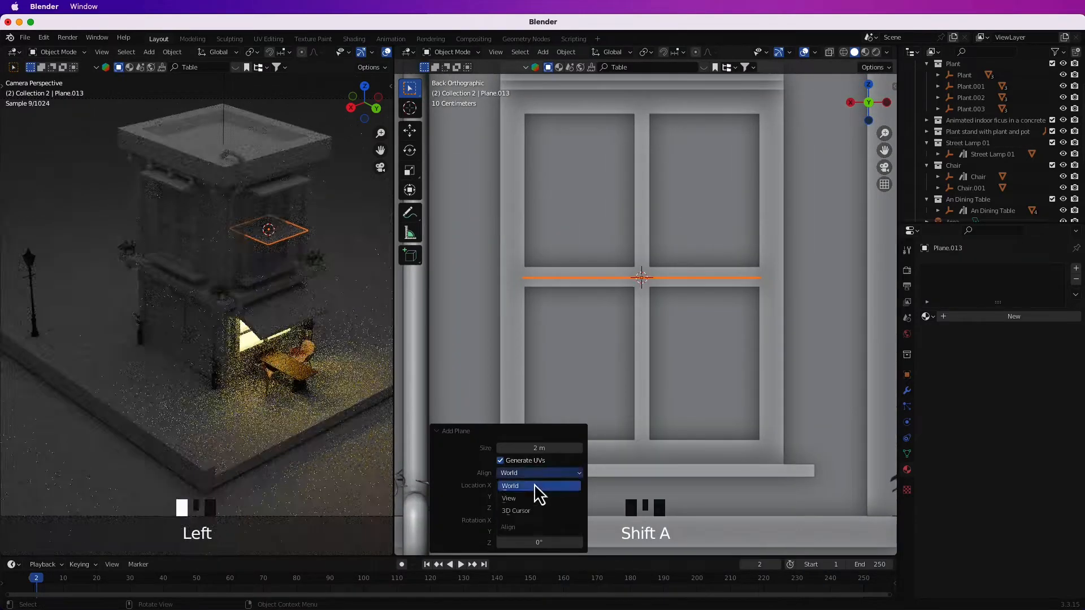
left_click(537, 488)
Scale the plane along Z to the window's height and move it along Y into the window opening.
key("s")
key("z")
left_click(684, 387)
scroll(685, 387, "down", 5)
left_click(850, 102)
key("g")
key("y")
left_click(791, 308)
Scale the plane along X by 0.955 to fit its width inside the window frame.
left_click(886, 102)
scroll(717, 358, "up", 2)
key("s")
key("x")
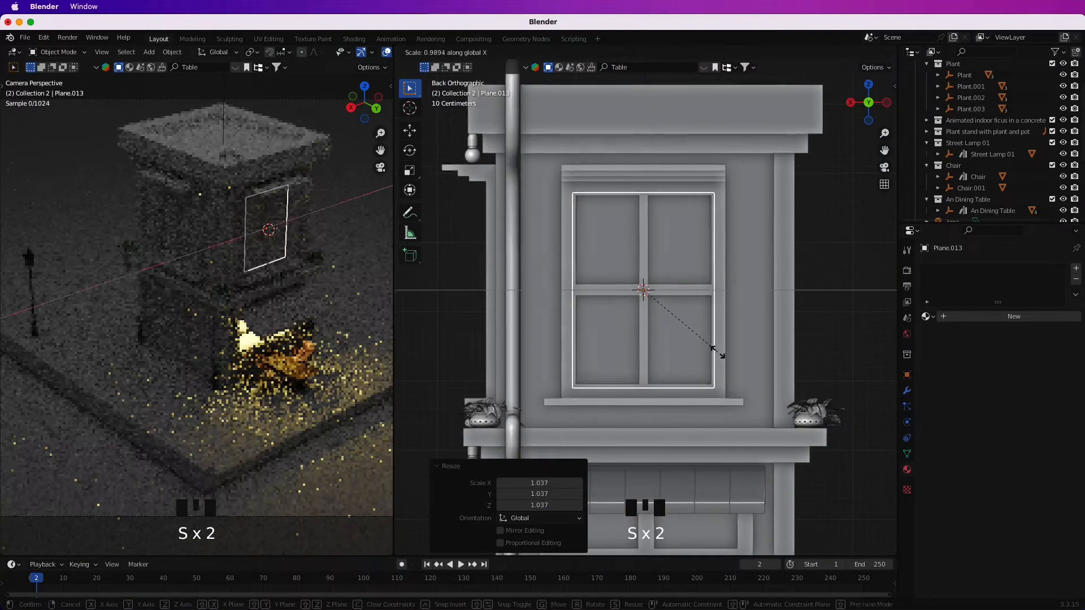
left_click(714, 352)
scroll(657, 371, "down", 3)
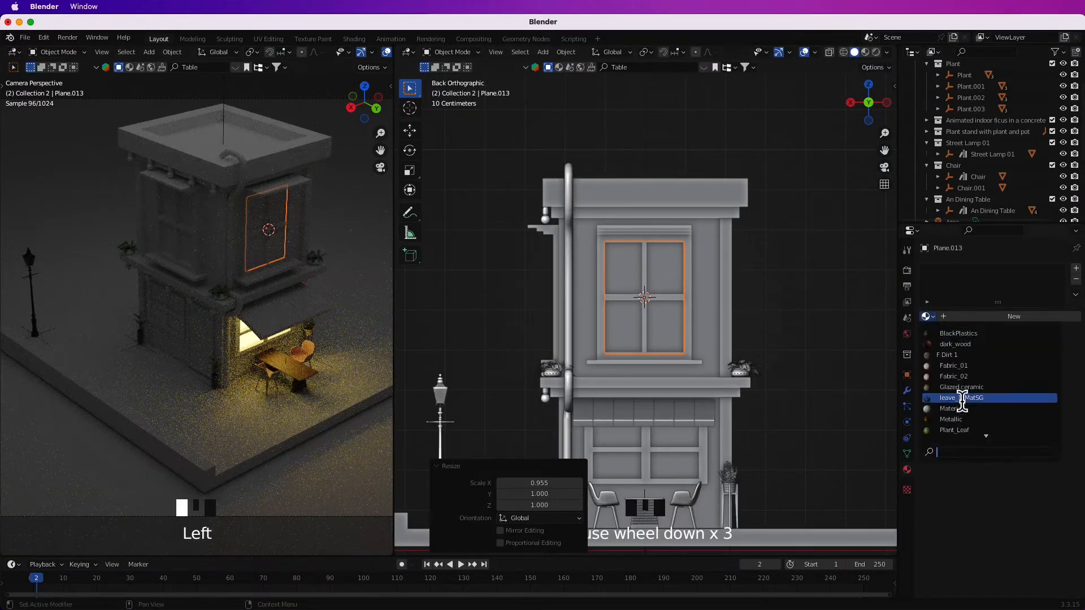
Give the plane a new Emission material with an orange color and a strength of 7.3.
left_click(1075, 270)
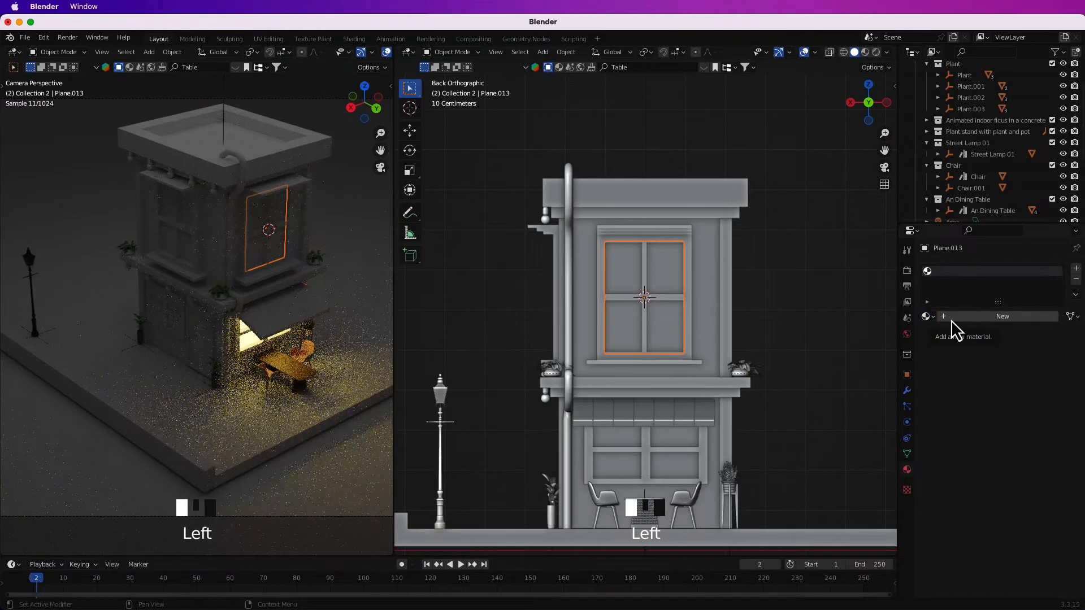
left_click(944, 318)
left_click(1001, 368)
left_click(913, 159)
left_click(1014, 388)
left_click_drag(1004, 273, 985, 300)
left_click_drag(1019, 402, 1057, 402)
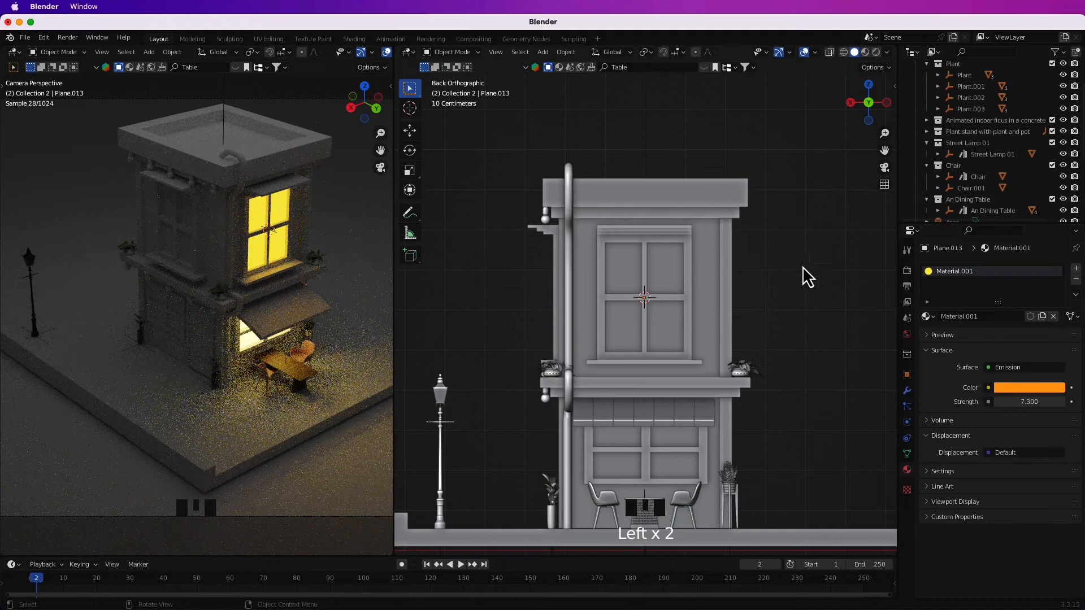
Give the building's main body a new material with a terracotta base color.
scroll(794, 320, "down", 2)
middle_click_drag(791, 325, 609, 260)
left_click(609, 260)
left_click(1029, 416)
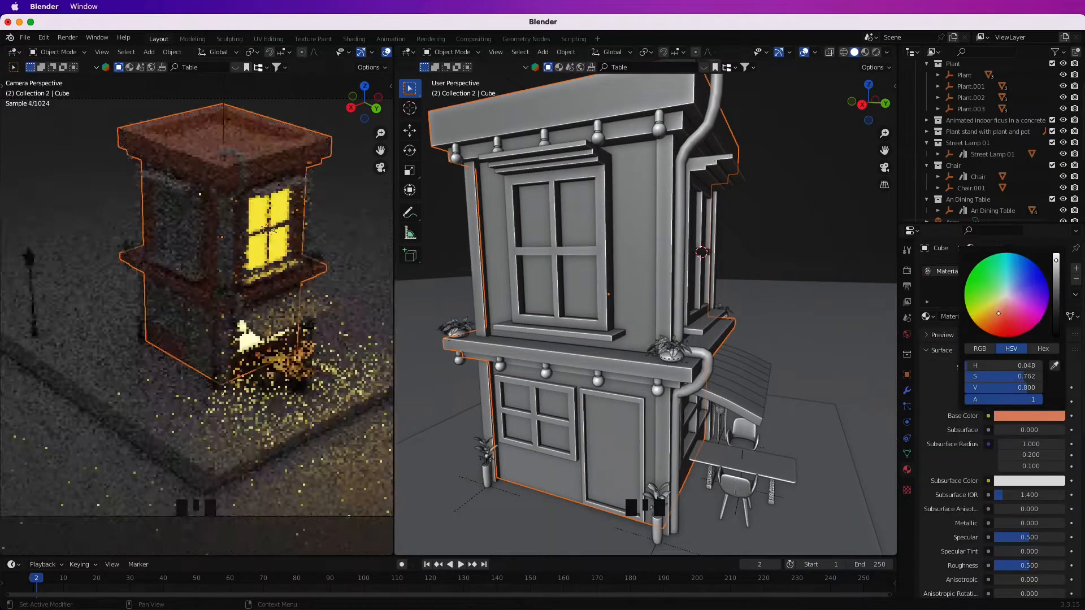
left_click_drag(997, 311, 1002, 309)
left_click(1025, 418)
left_click_drag(1056, 261, 1056, 269)
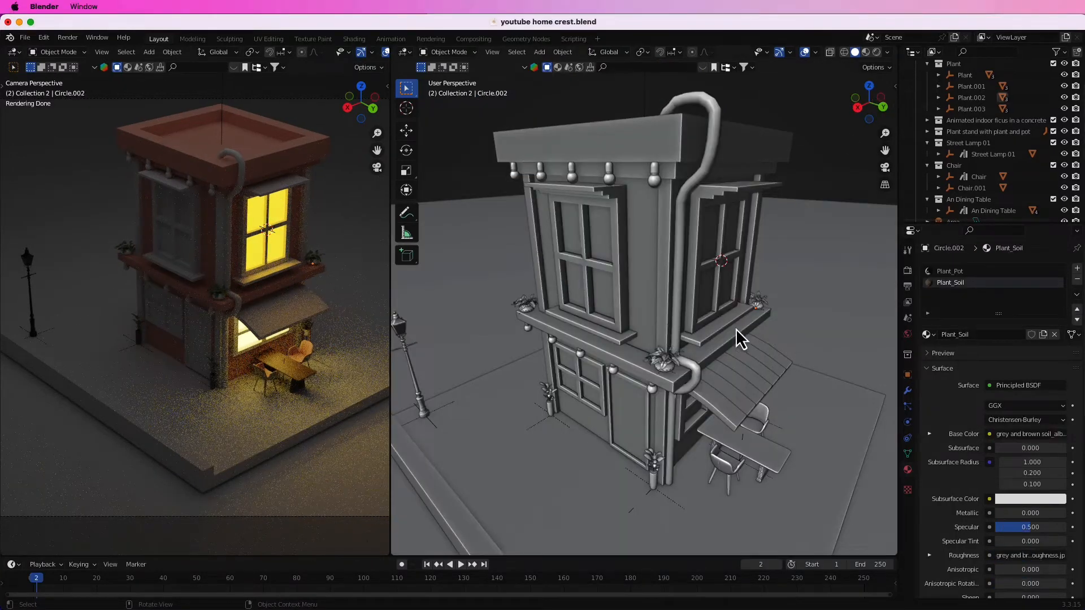
Give the awning's end strip farthest from the drainpipe a new material with a red base color.
middle_click_drag(741, 339, 690, 392)
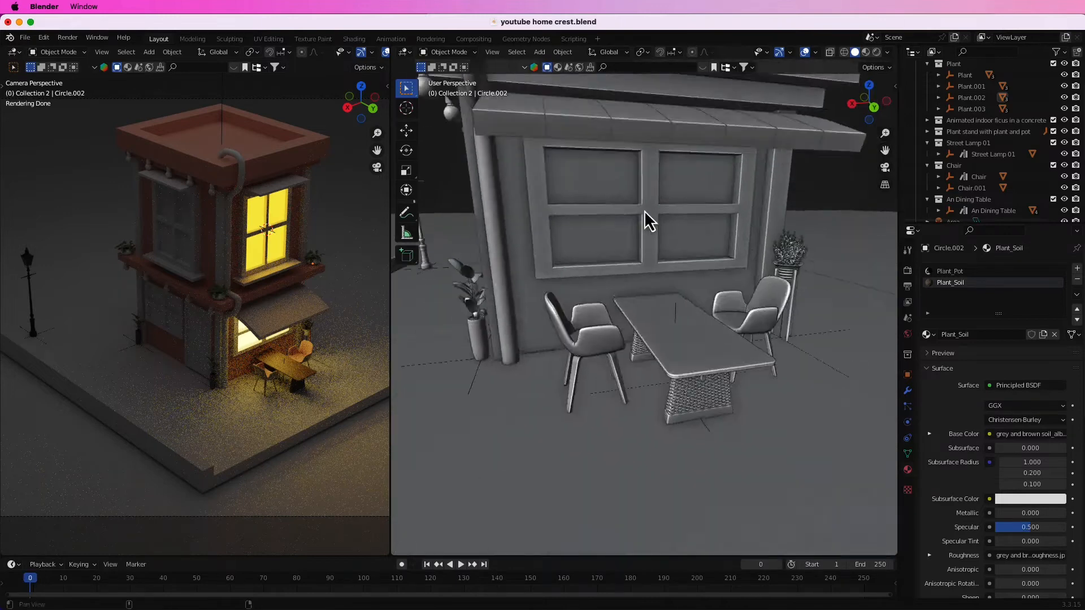
middle_click_drag(649, 221, 743, 266)
left_click(751, 271)
left_click(1003, 317)
left_click(1029, 416)
left_click(997, 326)
left_click(1011, 326)
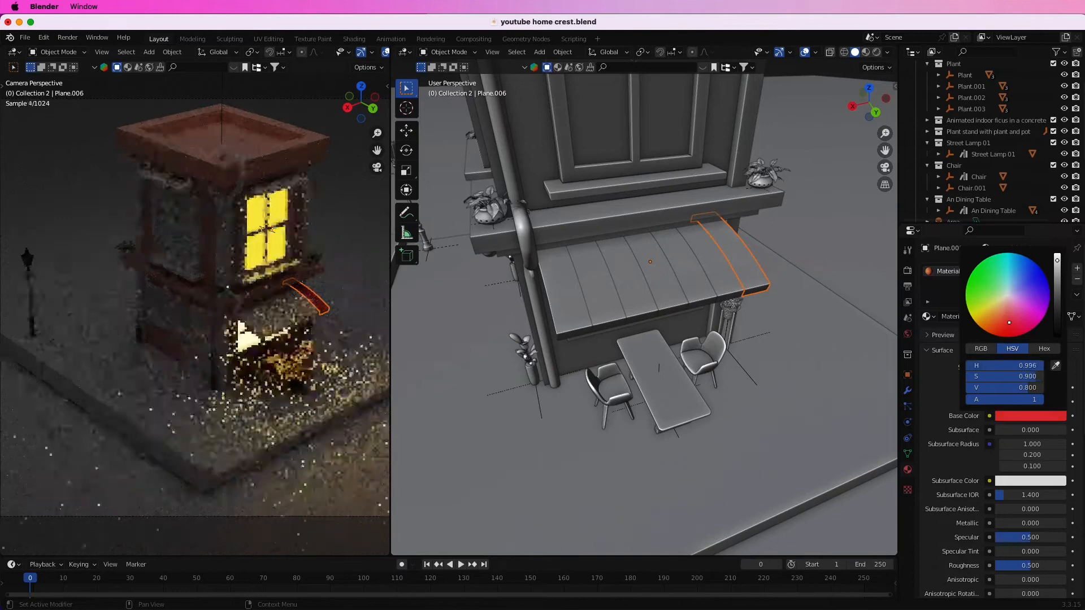
Give the awning strip next to the red one a new material with a pink base color.
left_click(541, 399)
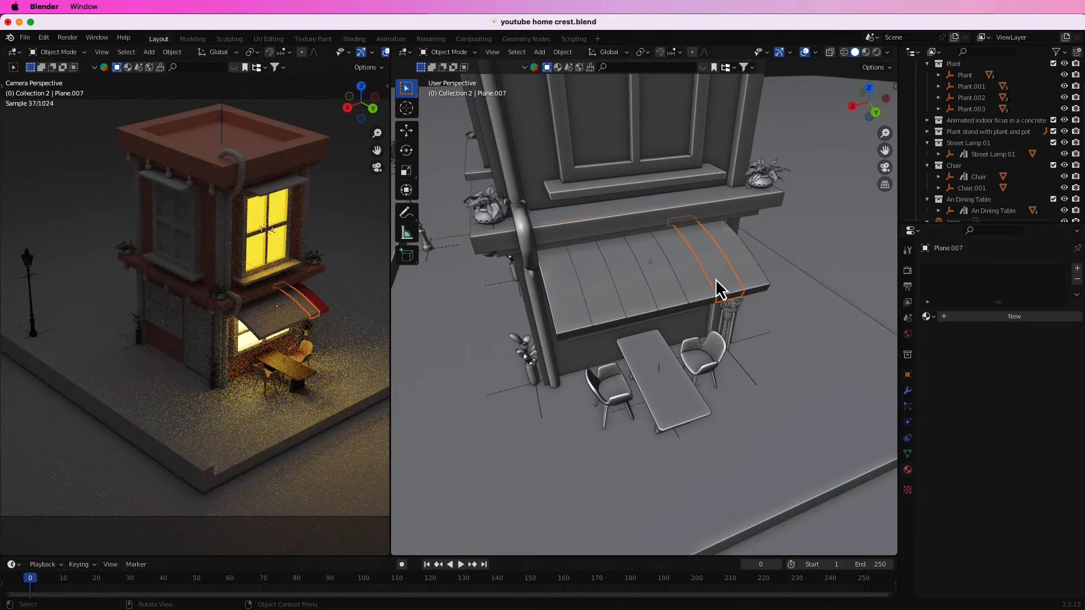
left_click(1003, 316)
left_click(1029, 416)
left_click(1025, 300)
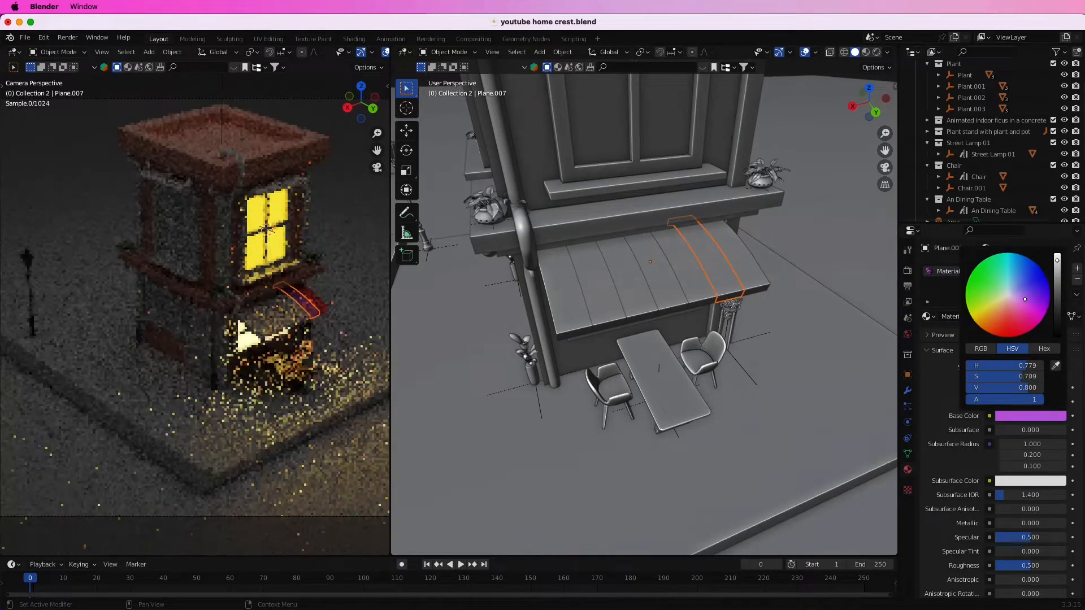
left_click(1018, 310)
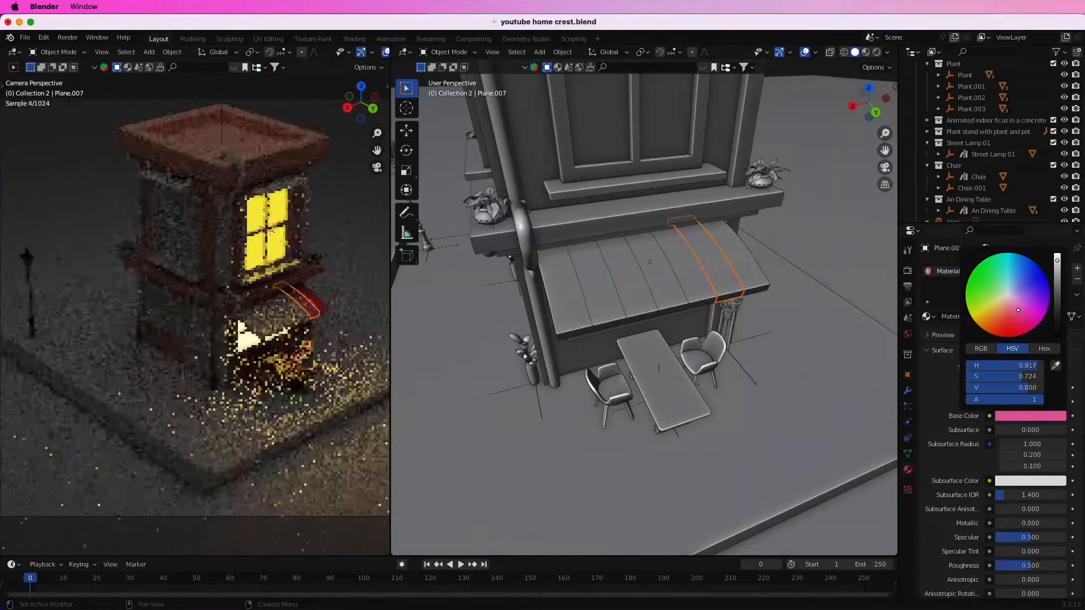
Link the red end strip's material to every second awning strip.
left_click(733, 473)
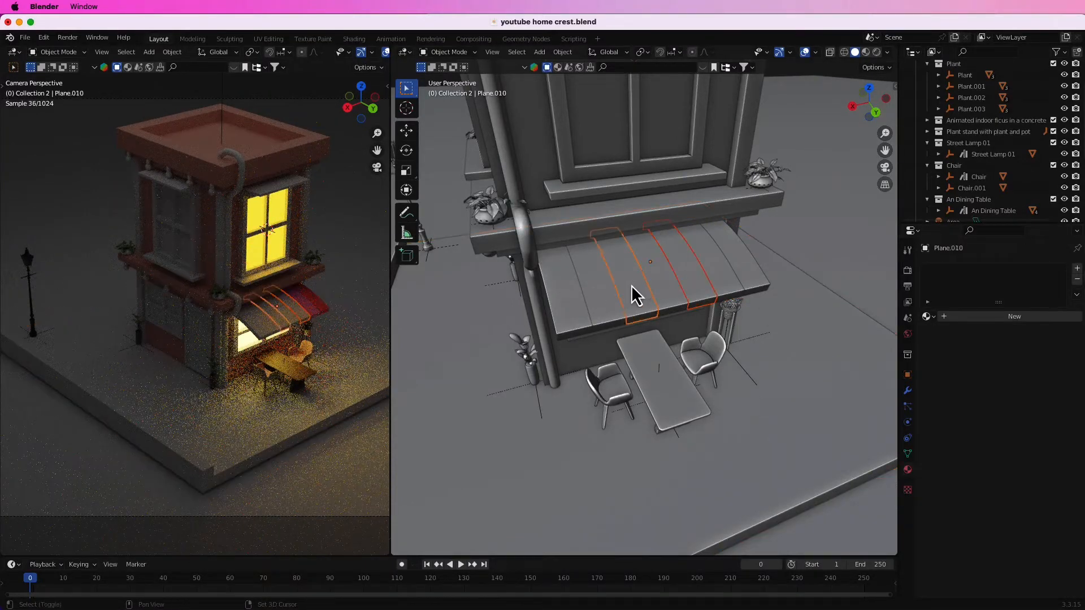
left_click(746, 269, "shift")
key("ctrl+l")
left_click(706, 282)
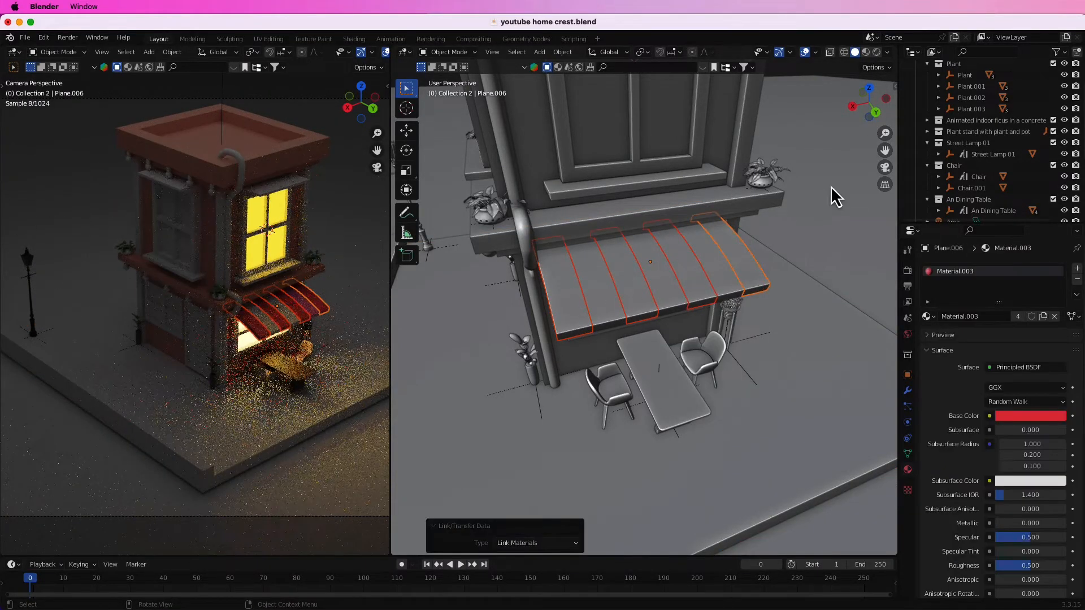
key("n")
left_click(891, 172)
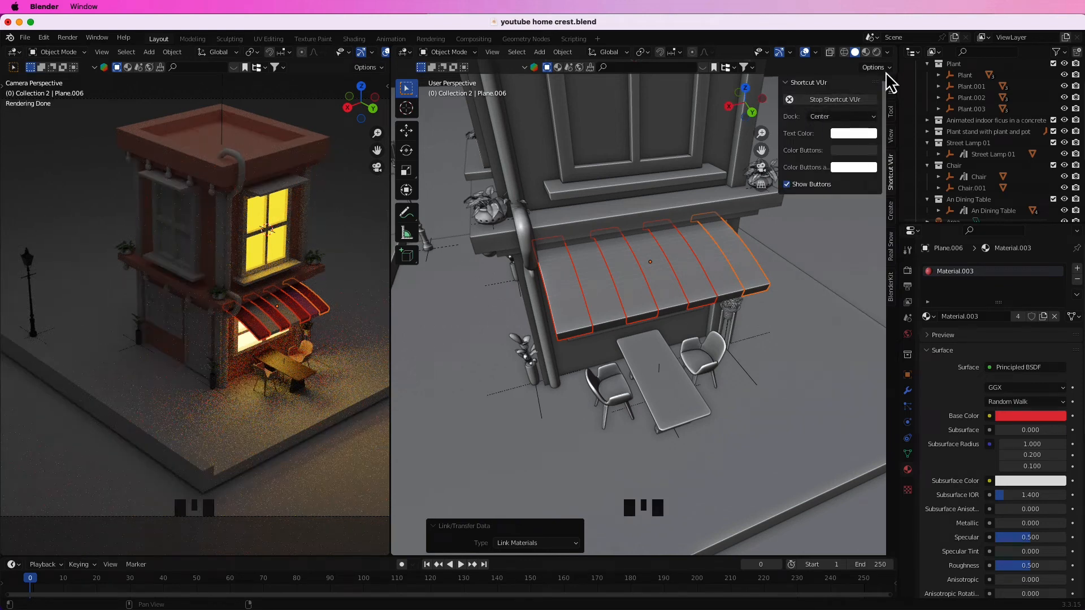
key("n")
Link the pink strip's material to the remaining uncolored awning strips.
left_click(840, 505)
left_click(700, 292, "shift")
left_click(644, 295)
left_click(716, 273, "shift")
key("ctrl+l")
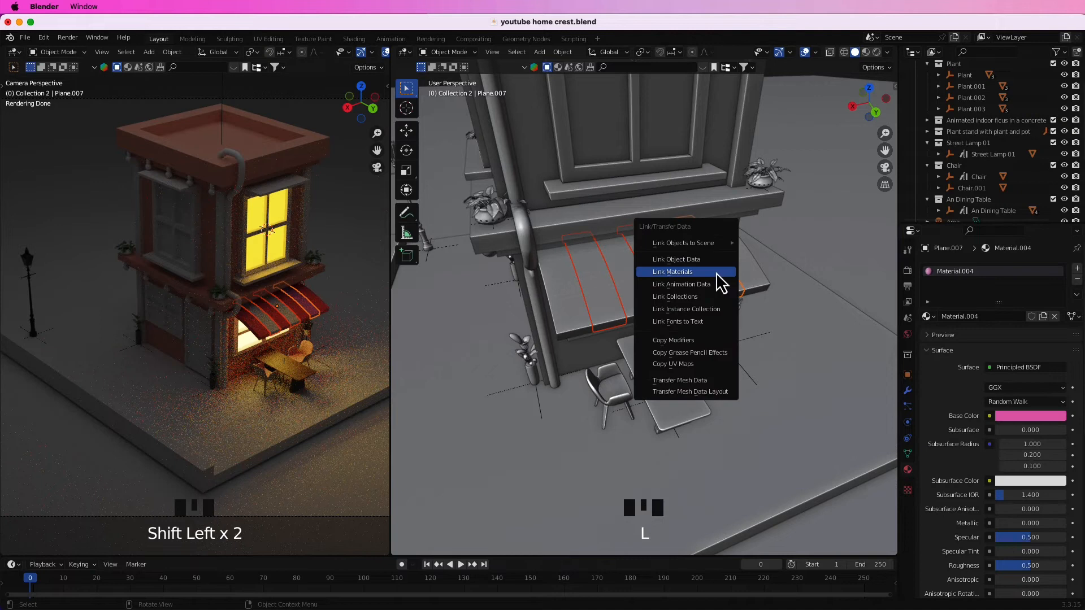
left_click(716, 273)
left_click(867, 518)
Give the upper-floor side window frame a new material with a yellow-orange base color.
middle_click_drag(702, 245, 703, 384)
middle_click_drag(702, 384, 695, 333)
left_click(669, 188)
middle_click_drag(669, 185, 681, 198)
left_click(1022, 317)
left_click(1022, 416)
left_click_drag(988, 305, 990, 314)
left_click(938, 389)
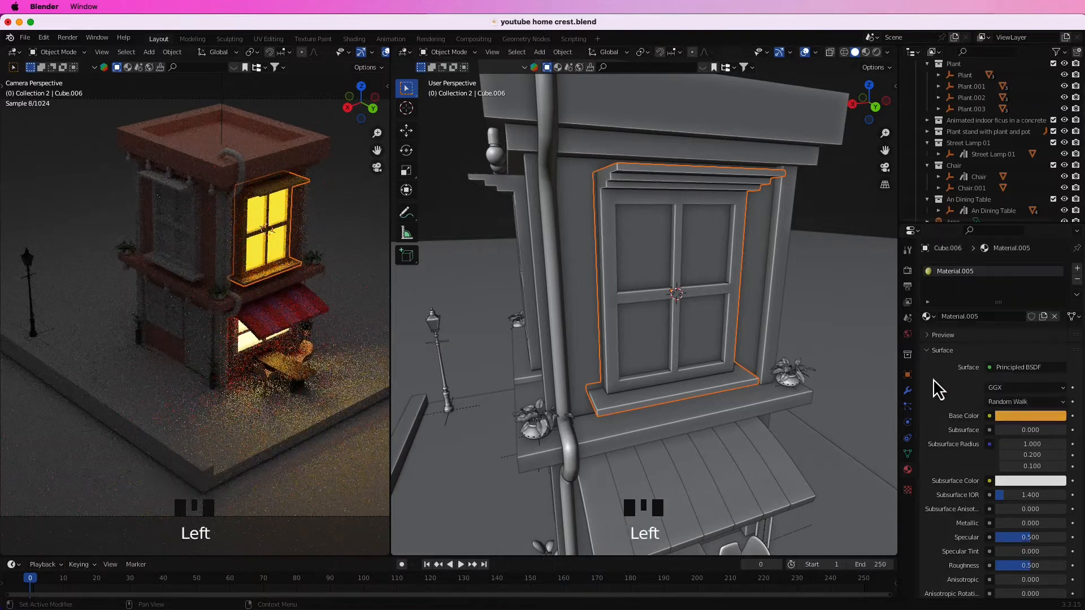
Link the side window frame's yellow-orange material to the upper-floor front window.
middle_click_drag(608, 233, 711, 275)
scroll(707, 283, "up", 2)
scroll(621, 215, "down", 3)
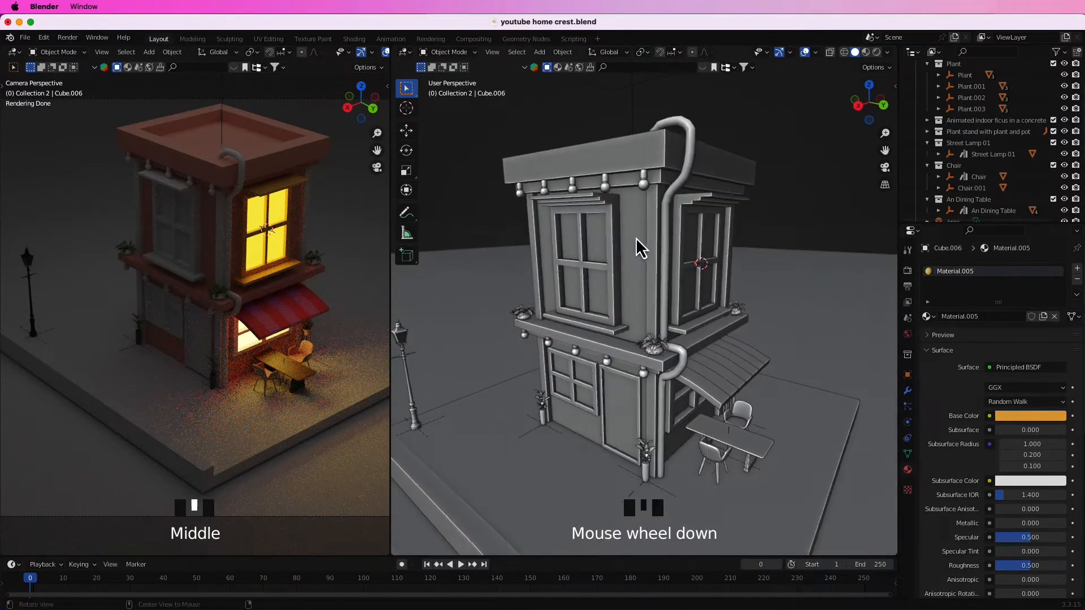
left_click(710, 218, "shift")
key("ctrl+l")
left_click(700, 215)
Link the yellow-orange frame material to the ground-floor front window and the ground-floor side window.
left_click(590, 373)
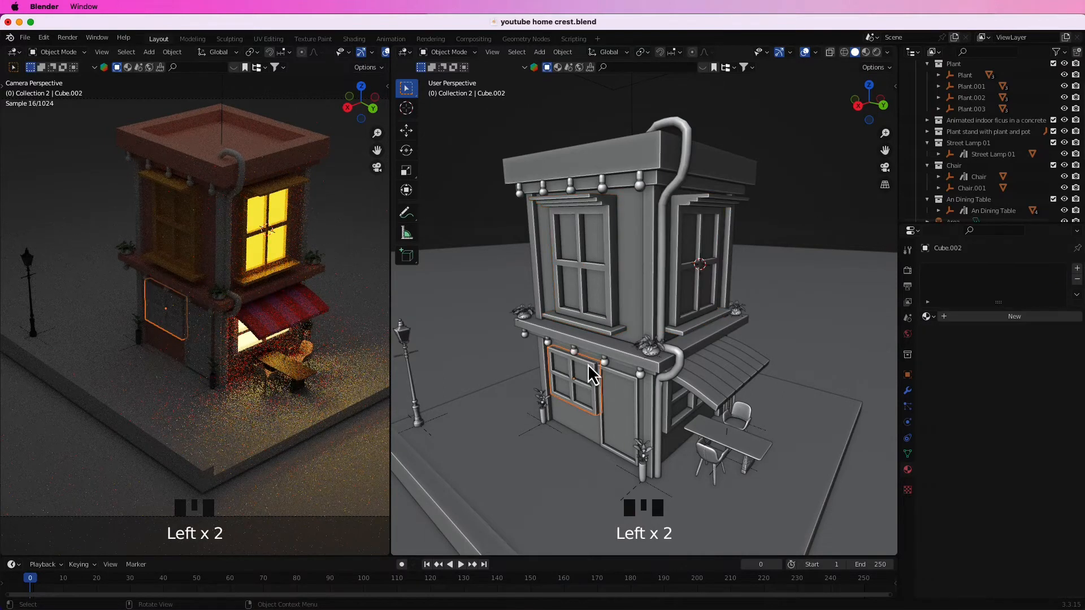
left_click(617, 270, "shift")
key("super+l")
left_click(616, 271)
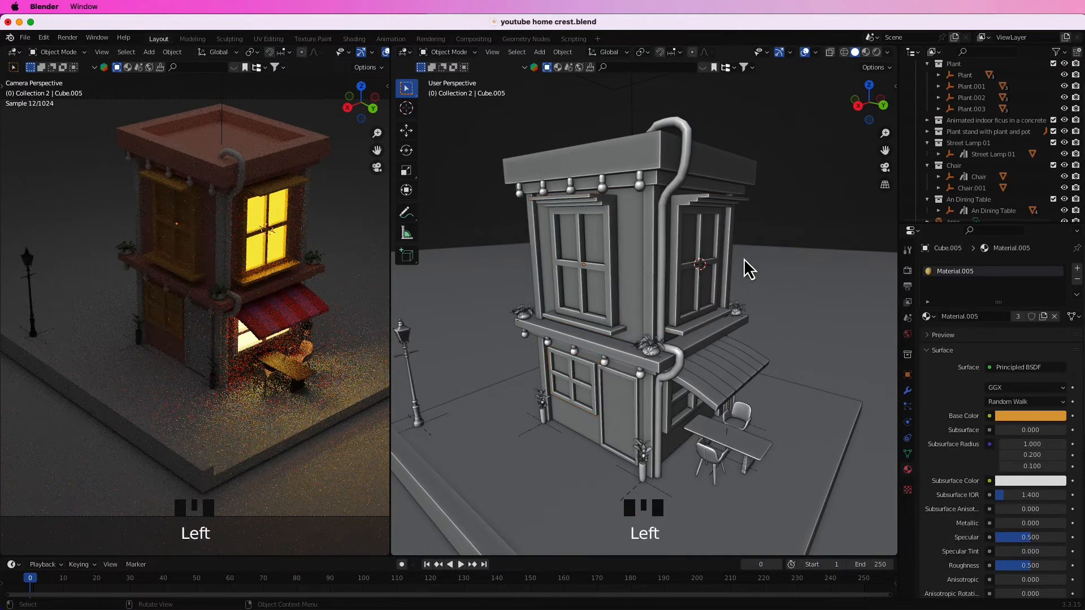
middle_click_drag(722, 285, 700, 308)
left_click(668, 371)
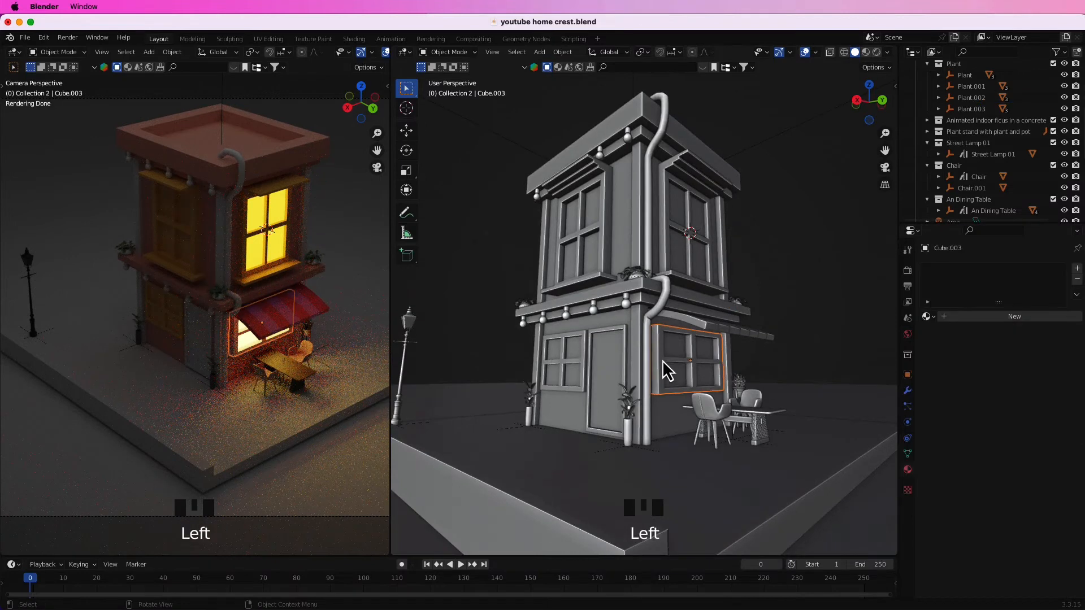
left_click(588, 353, "shift")
key("super+l")
left_click(589, 356)
Give the building's corner pillars a new material with a deep orange base color (H 0.040, S 0.977, V 0.800).
middle_click_drag(688, 300, 704, 322)
left_click(724, 300)
left_click(1006, 317)
left_click(1017, 415)
left_click(1017, 324)
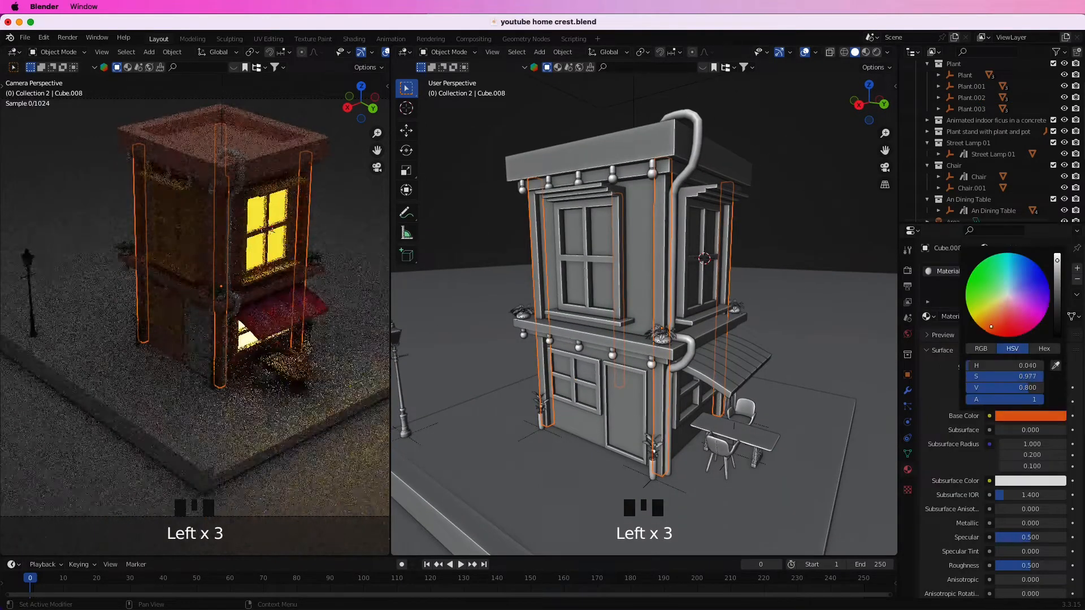
left_click(824, 227)
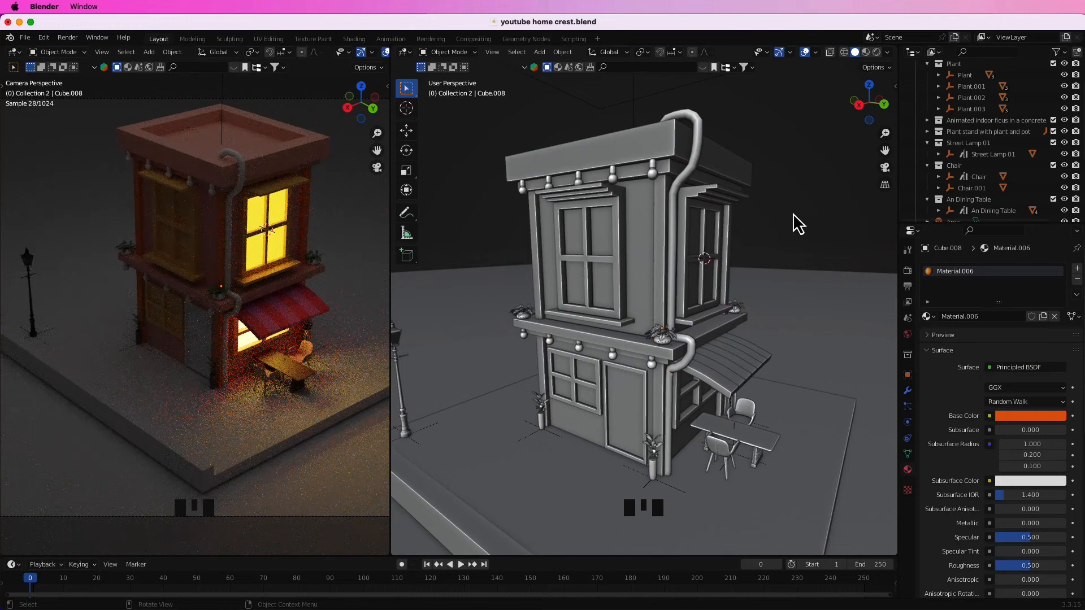
Give the drainpipe a new material with a purple base color (H 0.751, S 0.711, V 0.800).
left_click(677, 227)
left_click(1029, 416)
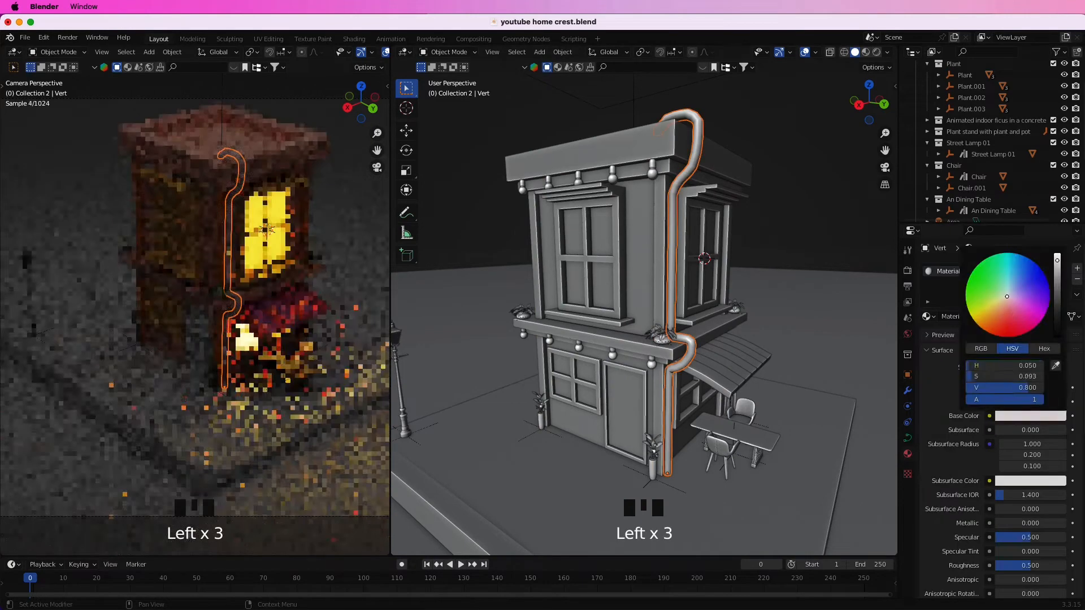
left_click(1029, 307)
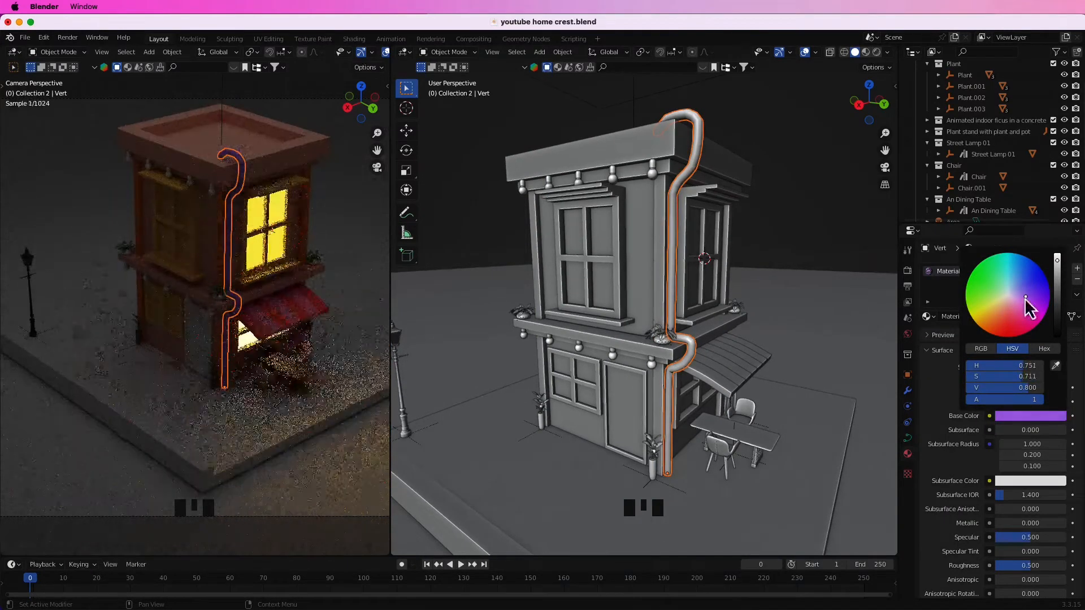
left_click(796, 248)
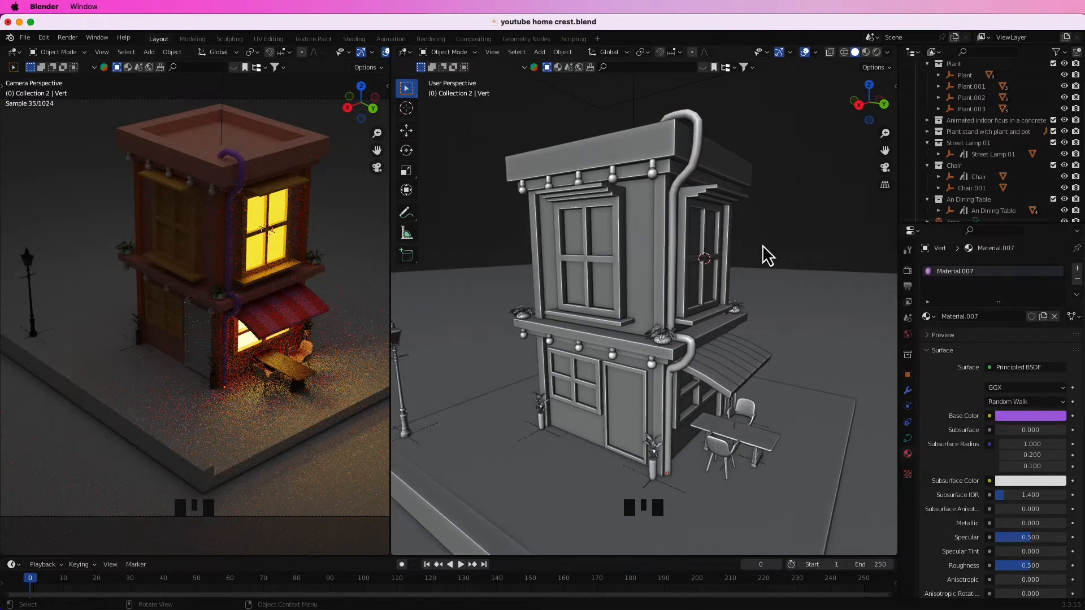
Give the roof-level bulb nearest the drainpipe a new material with an Emission surface.
middle_click_drag(767, 256, 799, 247)
left_click(670, 245)
middle_click_drag(670, 244, 705, 232)
scroll(732, 209, "down", 2)
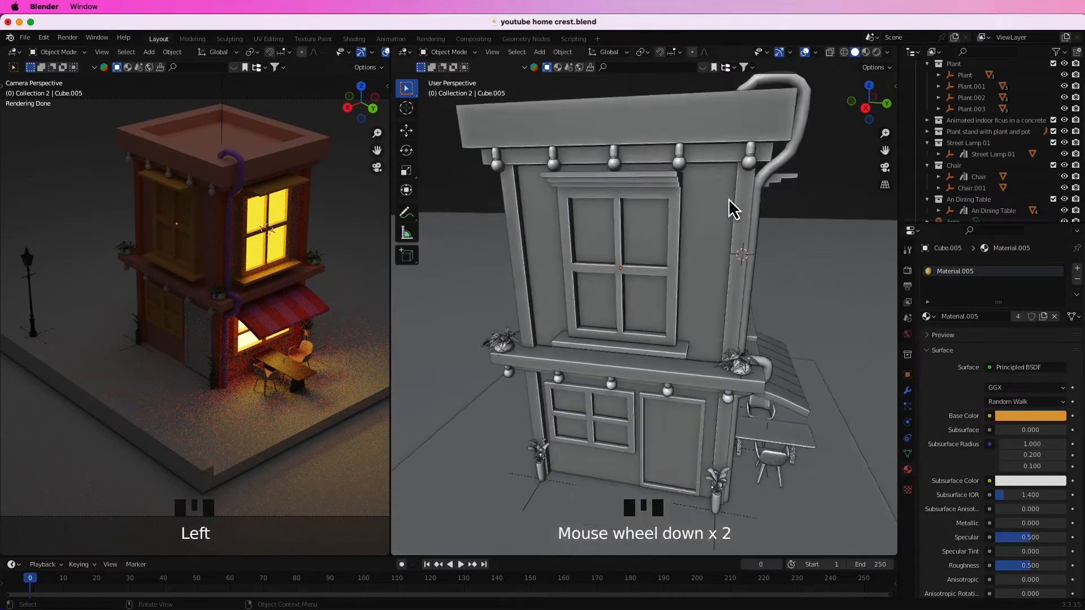
scroll(733, 209, "up", 1)
left_click(720, 210)
left_click(1000, 316)
left_click(1030, 415)
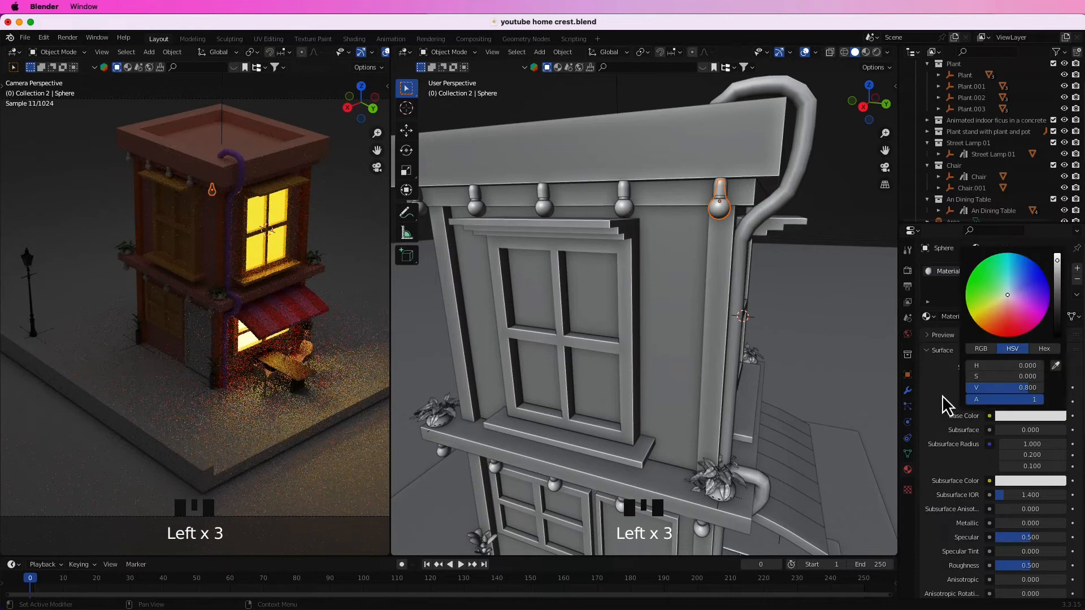
left_click(1027, 367)
left_click(940, 144)
Set the bulb's emission to a yellow-orange color with a strength of 16.6.
left_click(1009, 388)
mouse_move(994, 282)
left_mouse_down()
mouse_move(969, 284)
mouse_move(978, 295)
left_mouse_up()
left_click_drag(1003, 401, 1007, 402)
left_click(851, 236)
Link the glowing bulb's material to the other four bulbs under the roof.
left_click(624, 207)
scroll(582, 242, "down", 2)
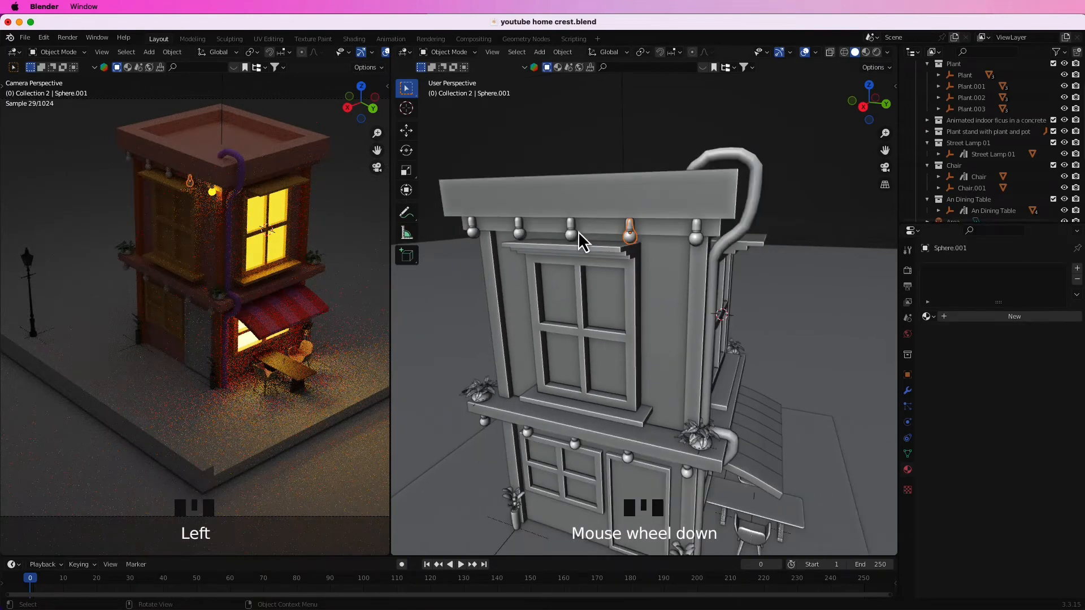
left_click(697, 241, "shift")
key("ctrl+l")
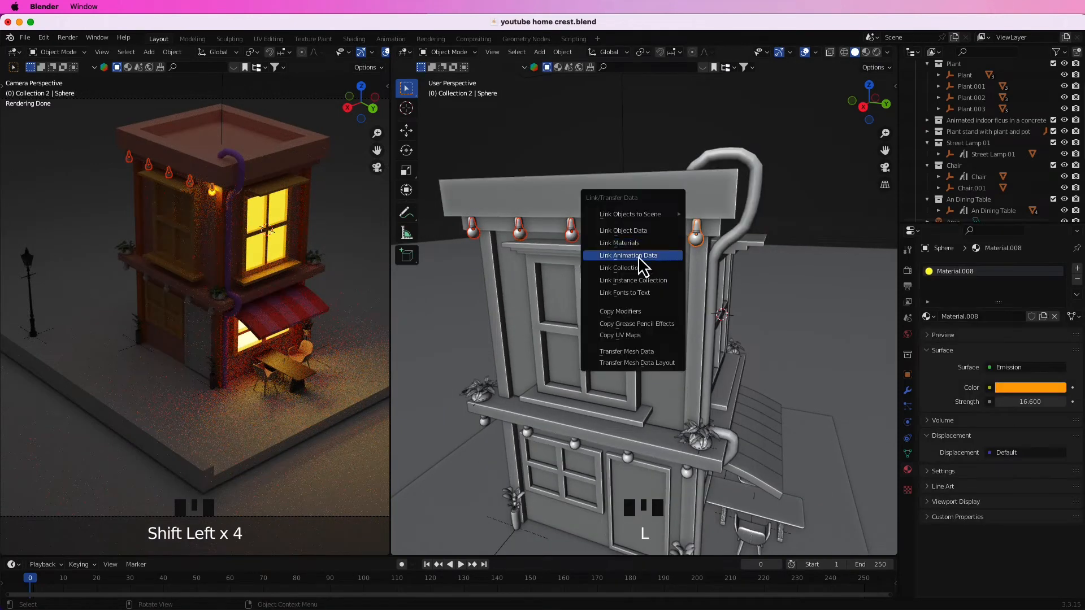
left_click(619, 243)
Link the glowing bulb material to the five bulbs below the ledge between the floors.
middle_click_drag(645, 288, 662, 294)
left_click(696, 428)
left_click(630, 422, "shift")
left_click(698, 178, "shift")
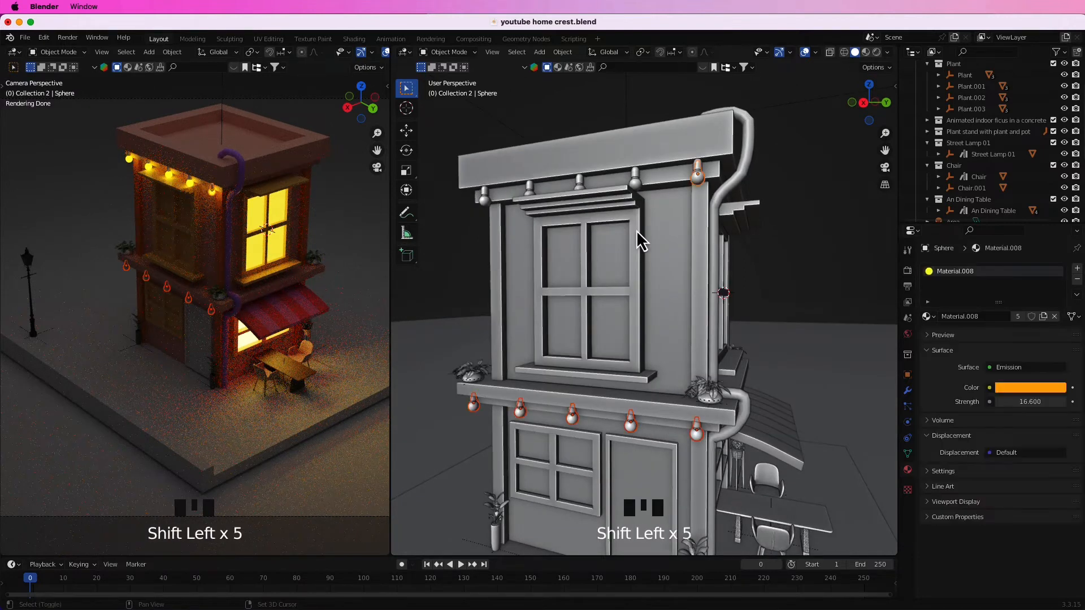
key("ctrl+l")
left_click(605, 230)
left_click(794, 264)
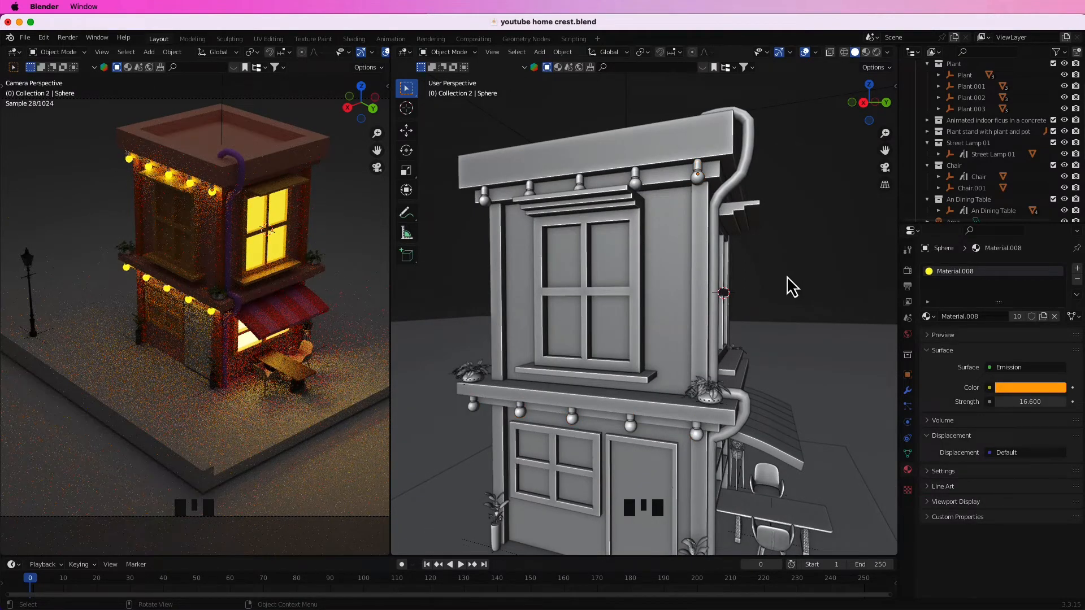
Separate the four glass panes of the upper-floor front window into their own object and remove their inherited frame material.
left_click(606, 270)
middle_click_drag(605, 270, 643, 272)
key("Tab")
left_click(699, 274)
left_click(651, 273, "shift")
left_click(644, 332, "shift")
left_click(689, 337, "shift")
key("p")
left_click(693, 337)
key("Tab")
middle_click_drag(811, 326, 842, 330)
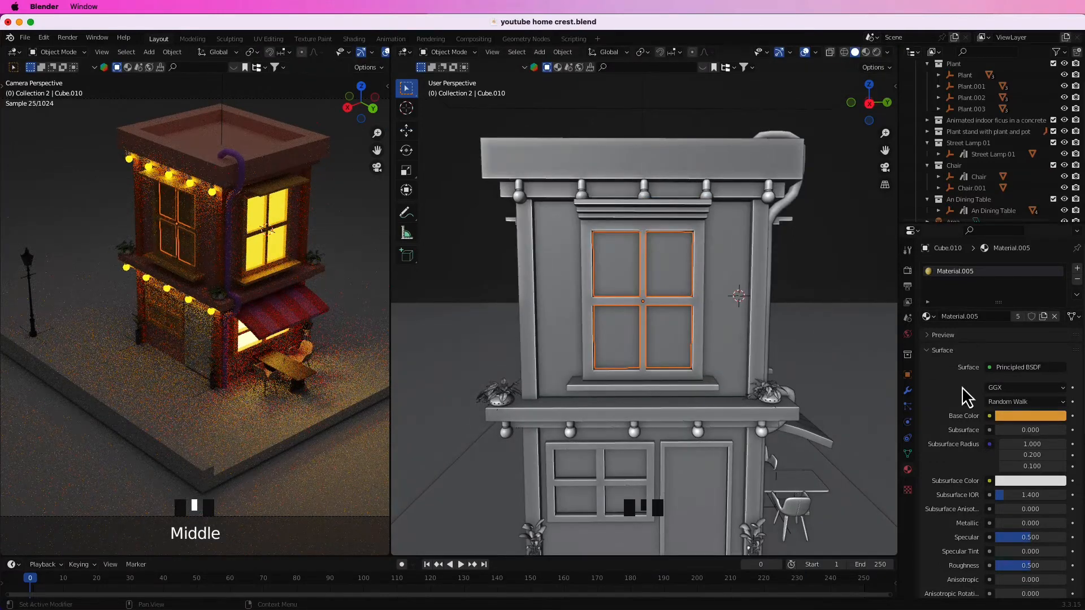
left_click(1053, 316)
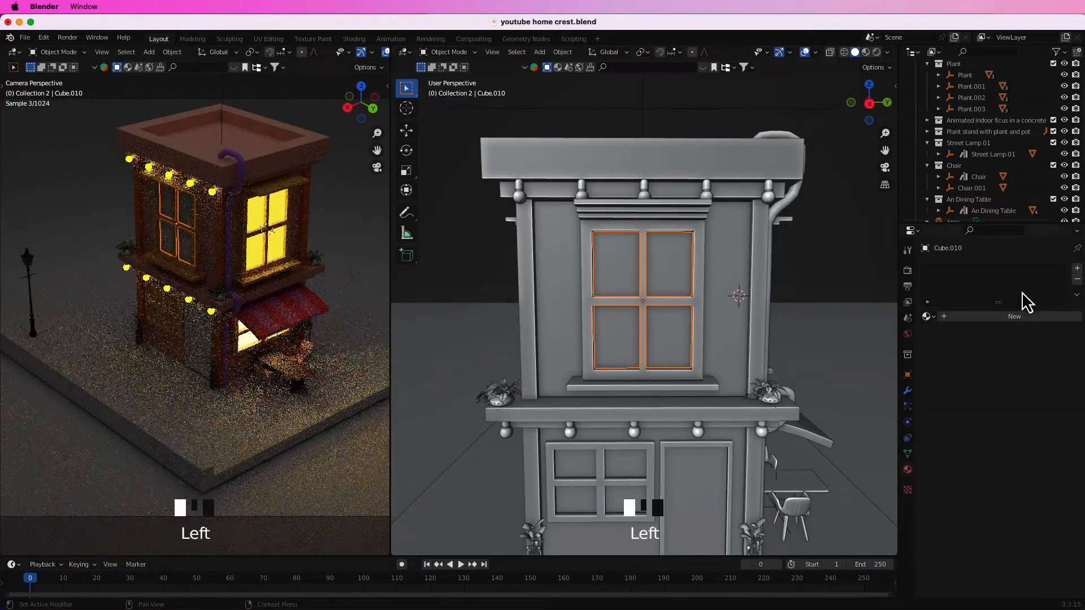
Give the upper-floor front window panes a new Emission material with a warm yellow color and a raised strength.
left_click(1076, 268)
left_click(1014, 316)
left_click(1025, 367)
left_click(929, 144)
left_click(1029, 388)
left_click(982, 297)
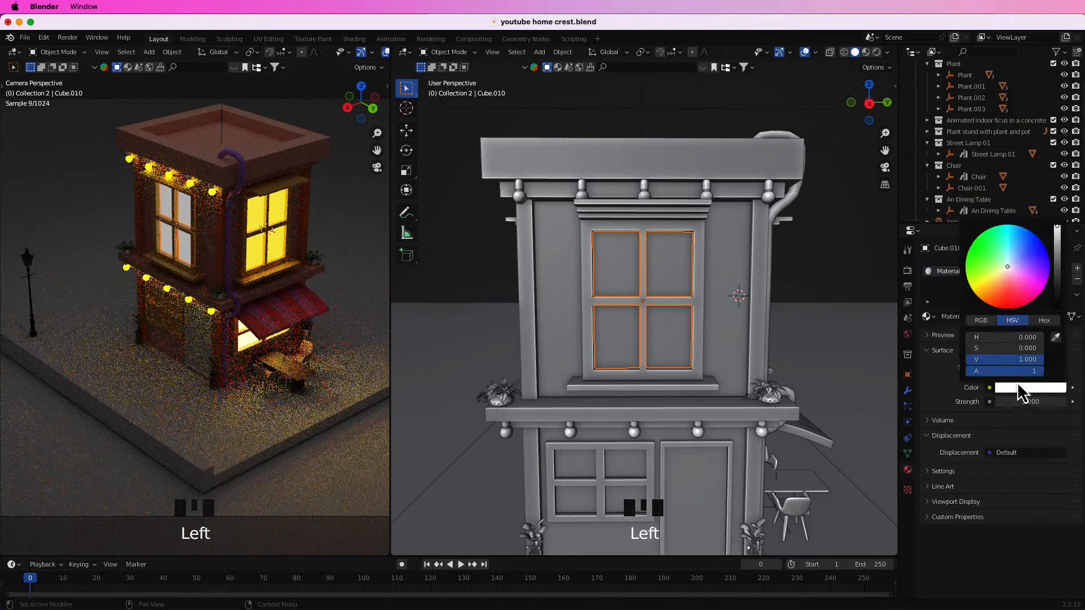
left_click_drag(1030, 401, 1050, 401)
left_click(1032, 388)
left_click_drag(982, 291, 983, 284)
left_click(846, 238)
Separate the four glass panes of the ground-floor front window into their own object.
middle_click_drag(810, 310, 701, 395)
scroll(610, 448, "up", 2)
left_click(624, 387)
key("Tab")
left_click(666, 384)
left_click(620, 378, "shift")
left_click(617, 419, "shift")
left_click(659, 419, "shift")
key("p")
left_click(654, 424)
key("Tab")
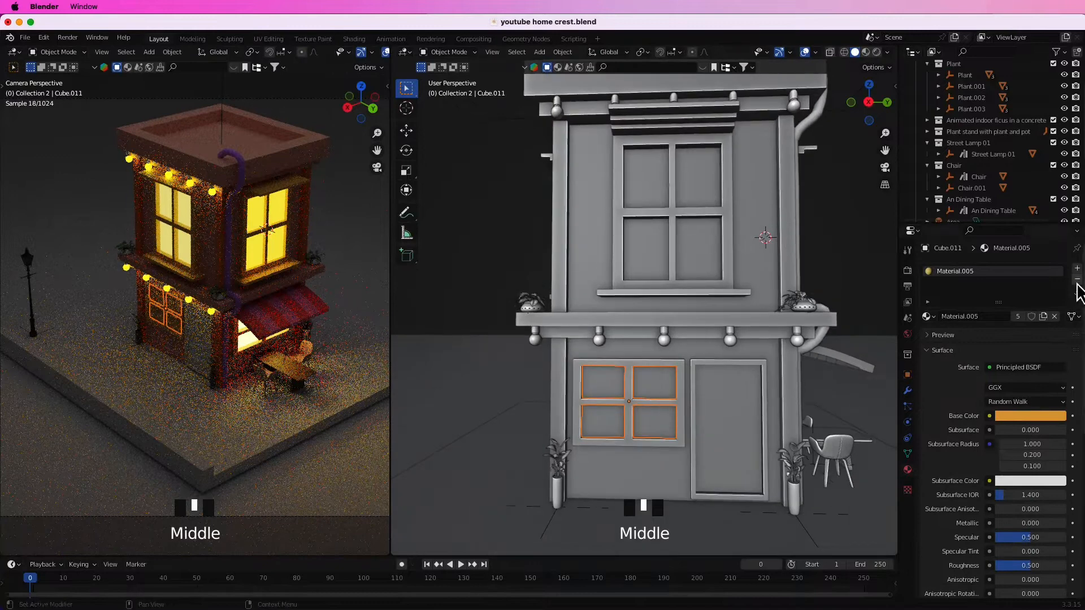
Remove the inherited frame material from the ground-floor window panes and link an existing glowing yellow material to them.
left_click(1077, 279)
left_click(926, 316)
left_click(951, 407)
key("super+z")
left_click(928, 316)
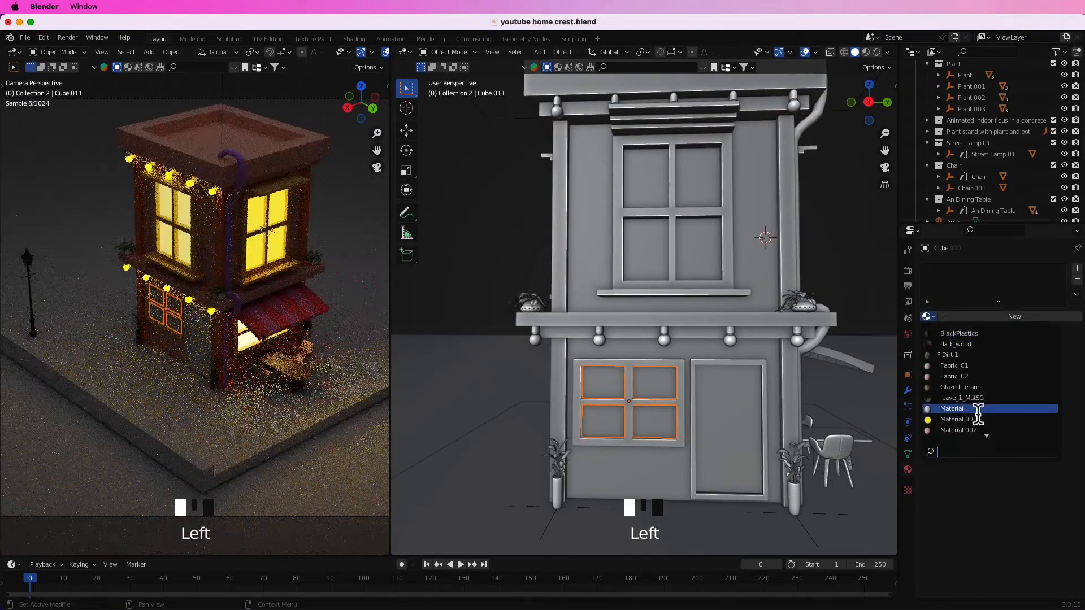
left_click(986, 431)
key("super+z")
left_click(806, 331)
left_click(838, 371)
left_click(928, 316)
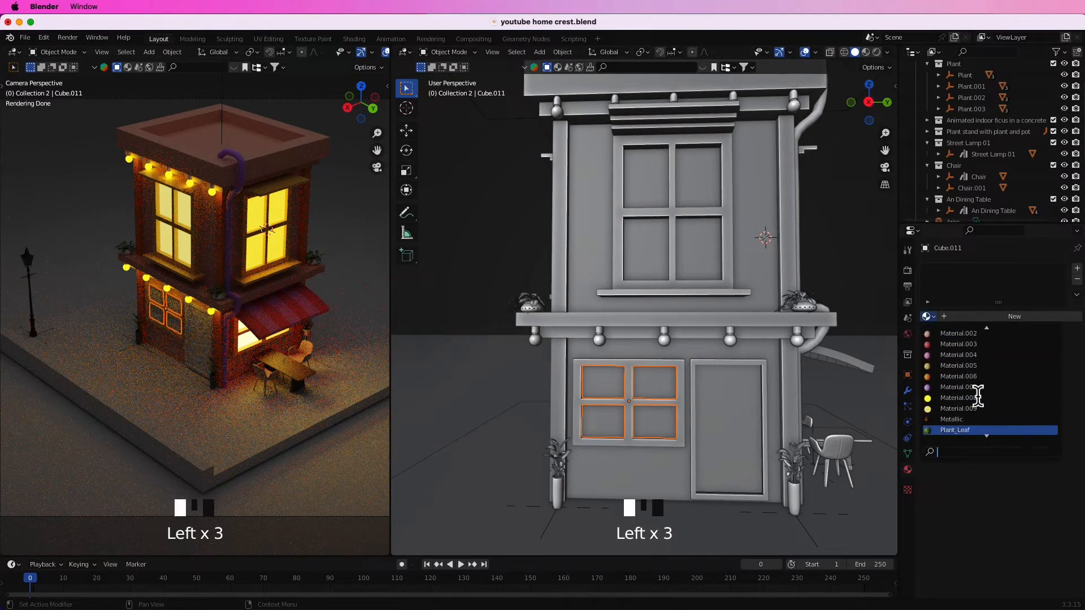
left_click(973, 397)
left_click(869, 282)
Separate the door's inner panel face into its own object and remove its inherited material.
middle_click_drag(797, 342, 753, 353)
left_click(694, 374)
middle_click_drag(677, 385, 680, 335)
scroll(726, 393, "up", 6)
key("Tab")
left_click(667, 299)
key("p")
left_click(668, 299)
key("Tab")
left_click(668, 298)
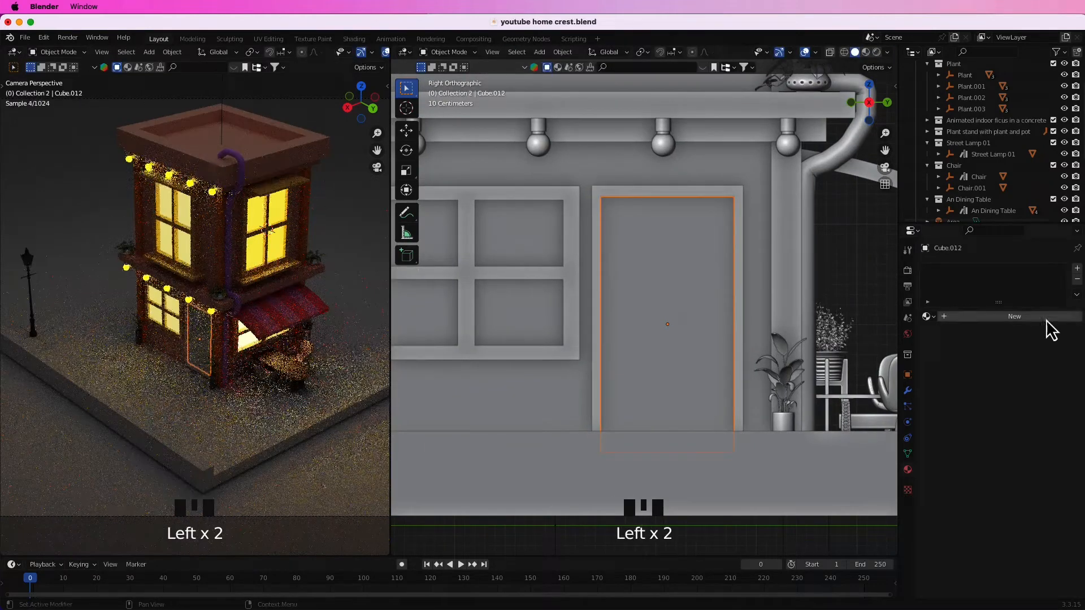
Duplicate the door panel in place and shrink the copy's height and width to form a smaller inset panel.
key("shift+d")
right_click(813, 299)
key("s")
key("z")
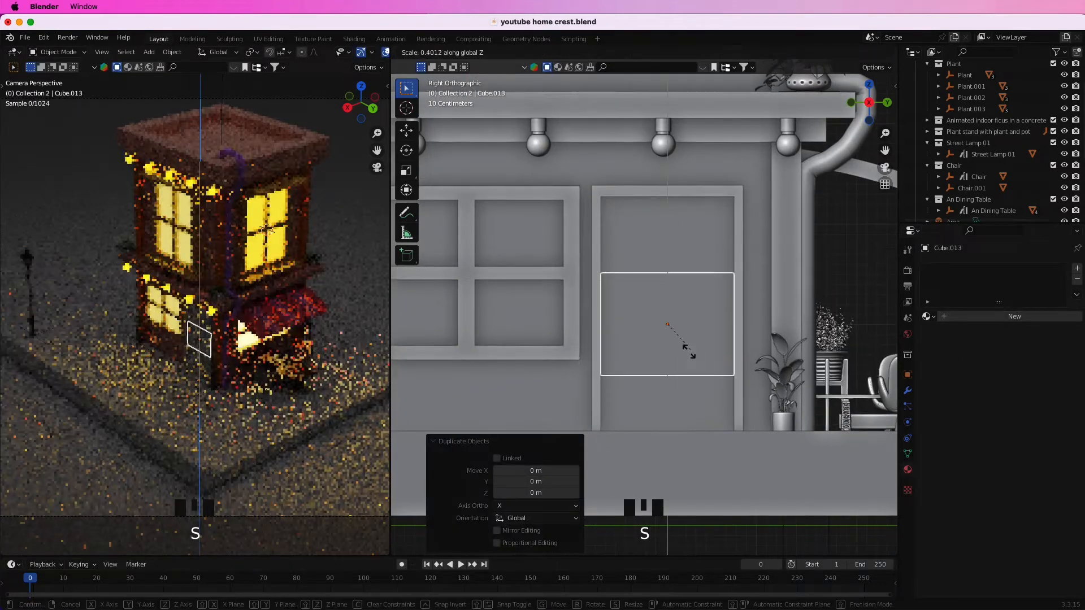
left_click(697, 350)
key("s")
key("x")
right_click(778, 346)
key("s")
key("y")
left_click(752, 356)
Raise the inset panel into the door's upper half and refine its width and height.
key("g")
key("z")
left_click(770, 323)
key("s")
key("y")
left_click(756, 328)
key("s")
key("z")
left_click(729, 324)
key("g")
key("z")
left_click(729, 305)
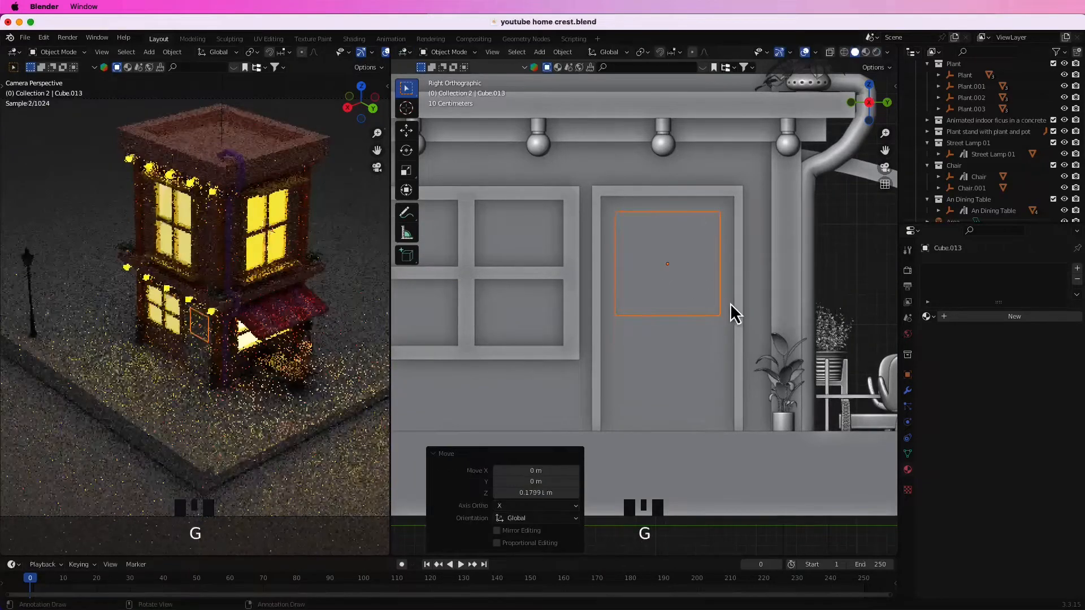
Widen the upper inset panel, readjust its height, and place a copy of it in the door's lower half.
key("s")
key("y")
left_click(743, 304)
key("s")
key("z")
left_click(721, 310)
key("s")
key("z")
left_click(726, 335)
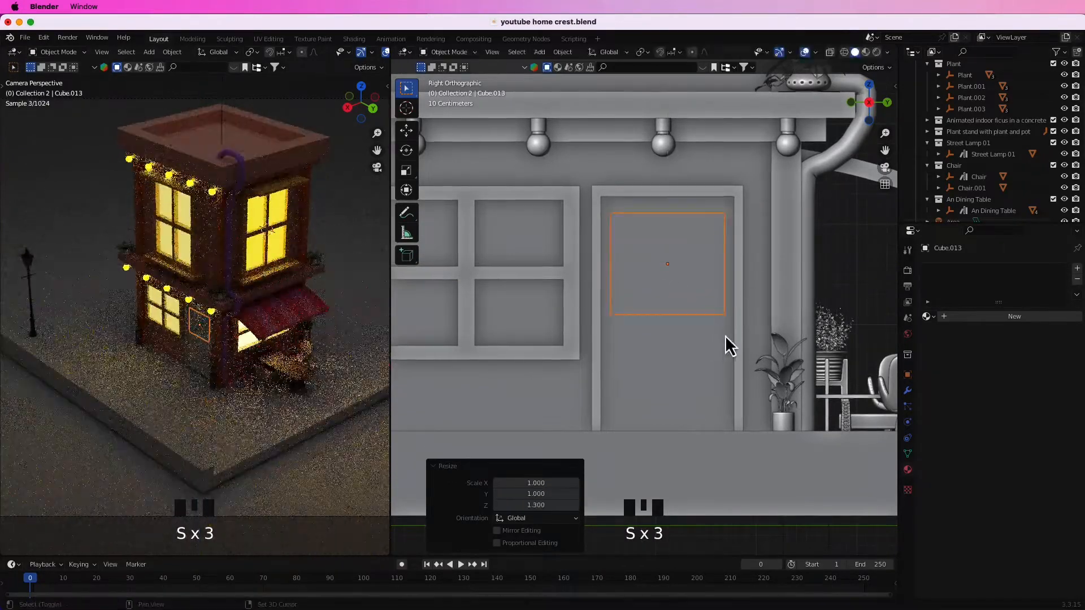
left_click(728, 449)
left_click(713, 296, "shift")
key("Tab")
middle_click_drag(713, 296, 565, 317)
left_click(565, 317)
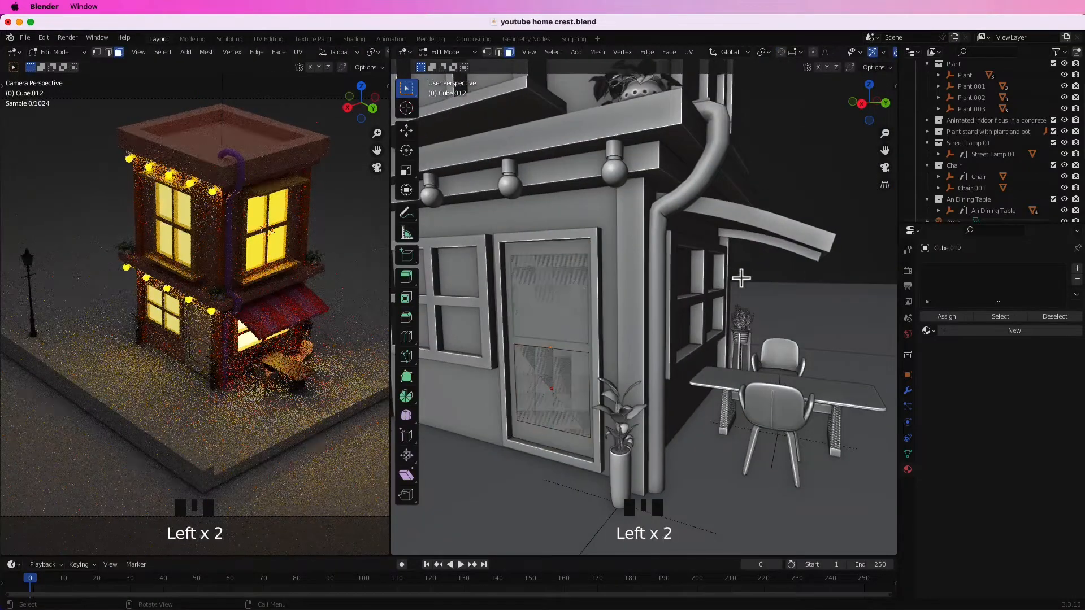
middle_click_drag(791, 273, 797, 284)
left_click(634, 296)
left_click(620, 299)
key("Tab")
Extrude the face of the door's upper inset panel outward to give it thickness.
left_click(627, 297)
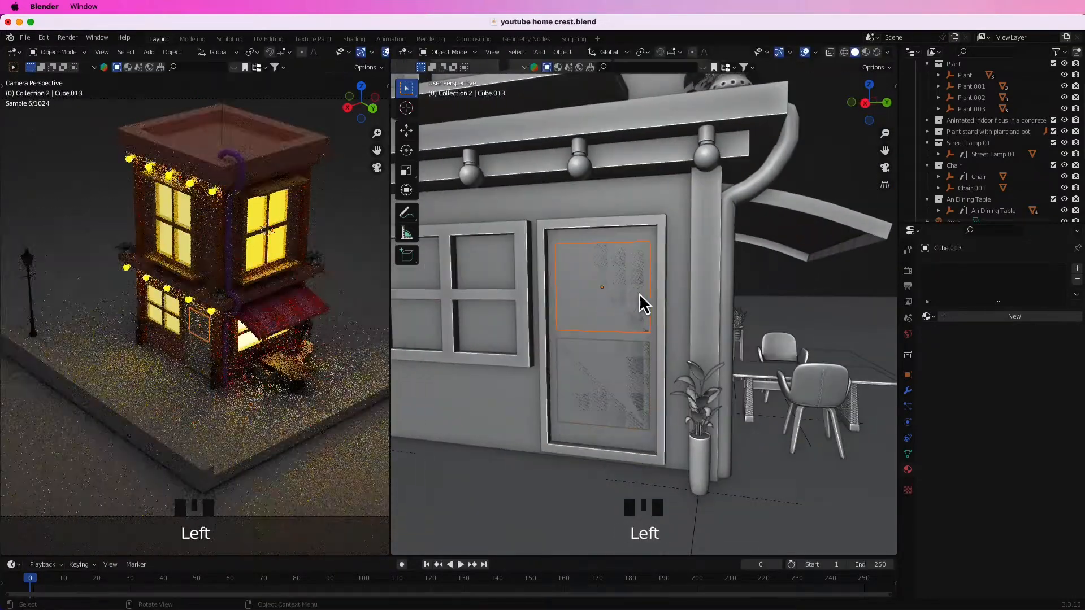
key("Tab")
left_click(618, 290)
key("e")
left_click(618, 293)
left_click(642, 346)
key("Tab")
Extrude the face of the door's lower inset panel outward to give it thickness.
left_click(601, 384)
left_click(598, 384)
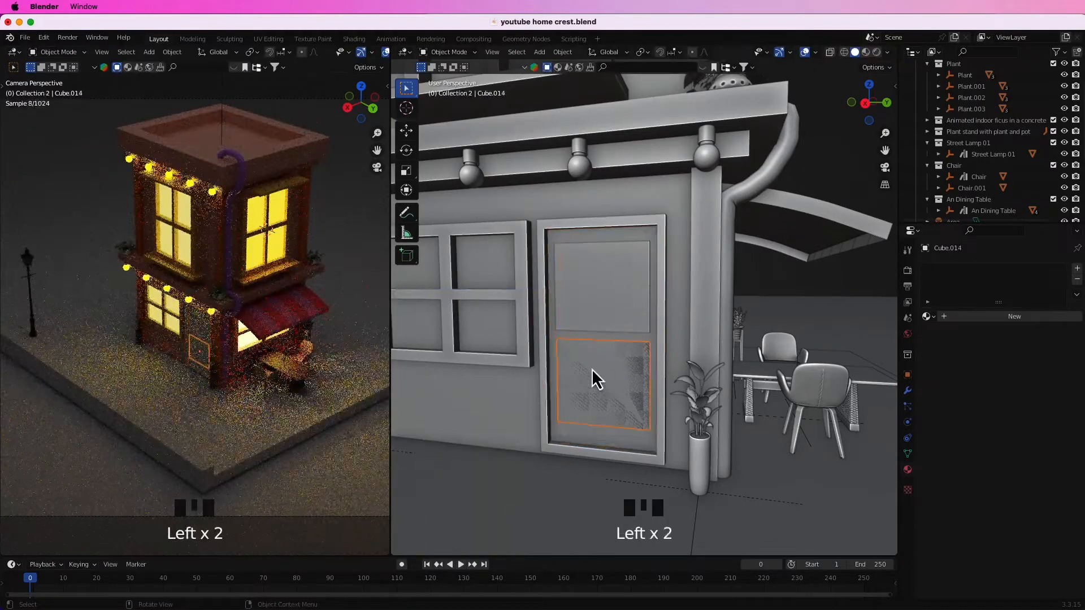
key("Tab")
left_click(617, 373)
key("e")
left_click(616, 373)
left_click(786, 298)
key("Tab")
left_click(787, 297)
Give the door's upper inset panel a new material with a dark orange-brown base color.
middle_click_drag(633, 344, 676, 350)
left_click(696, 295)
left_click(1011, 317)
left_click(1030, 416)
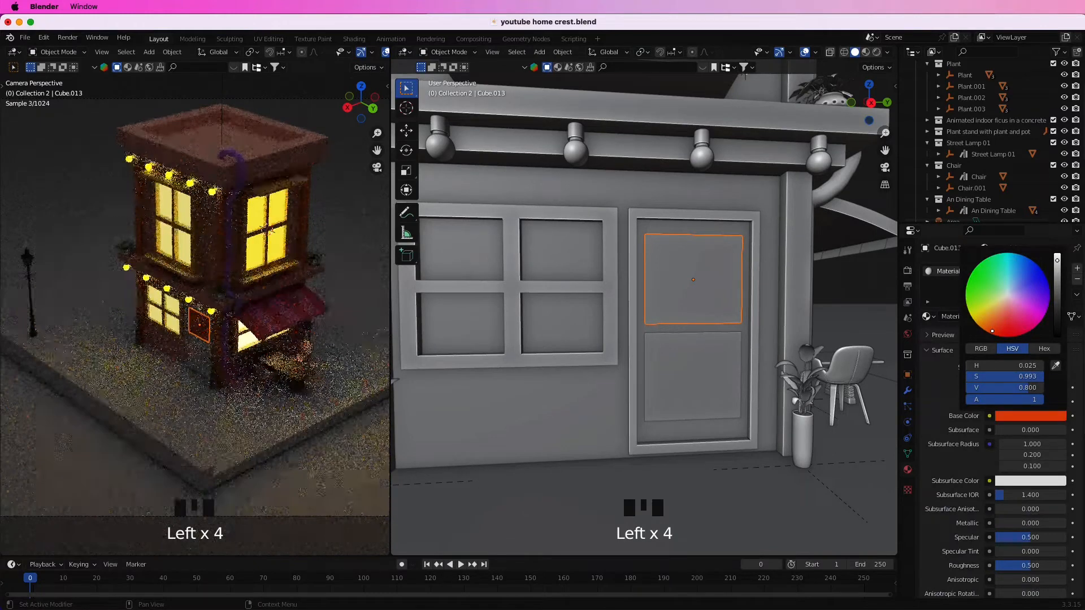
left_click_drag(1057, 261, 1057, 296)
left_click(867, 280)
Link the upper inset's orange-brown material to the door's lower inset panel.
left_click(713, 372)
left_click(716, 277)
left_click(735, 339)
left_click(961, 409)
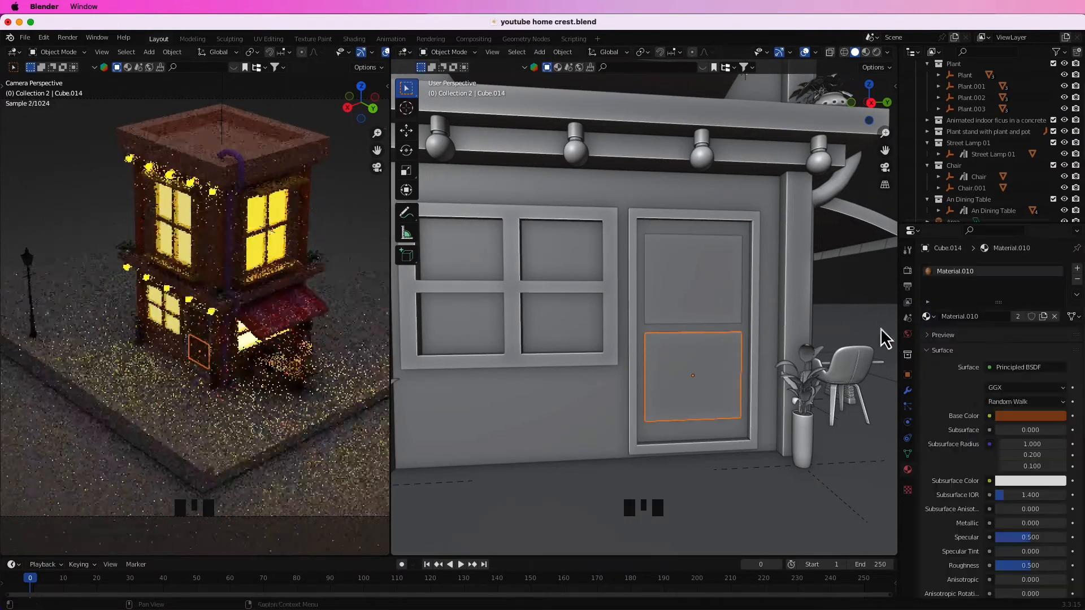
Give the door frame a new material with a dark yellow-brown base color of about hue 0.12, saturation 0.995 and value 0.147.
left_click(737, 384)
left_click(1006, 321)
left_click(1026, 416)
left_click_drag(1001, 312, 991, 334)
left_click_drag(1056, 265, 1055, 305)
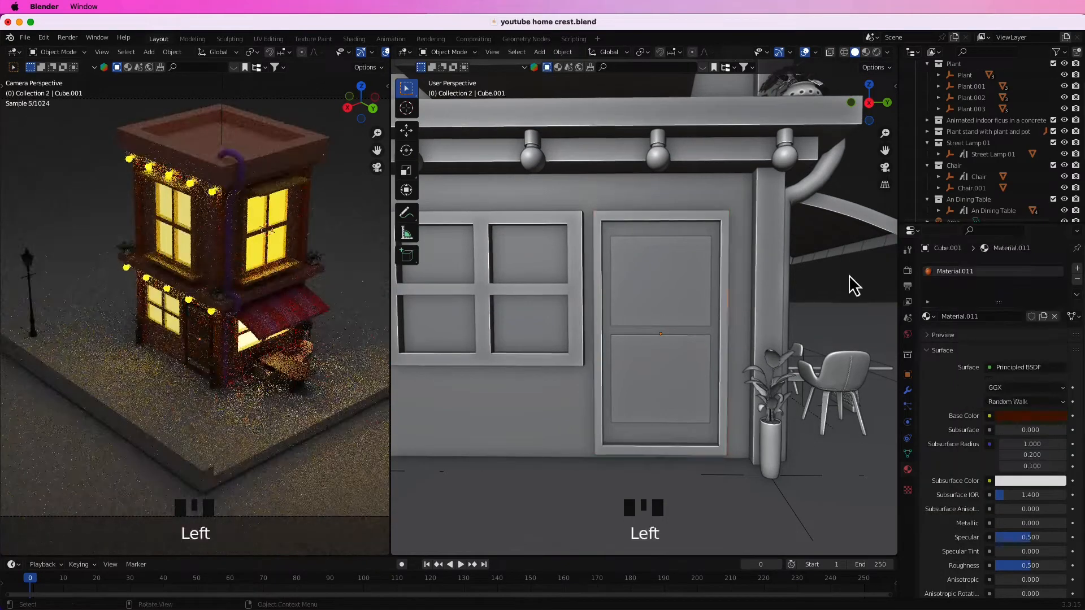
left_click(1002, 415)
left_click_drag(994, 332, 983, 326)
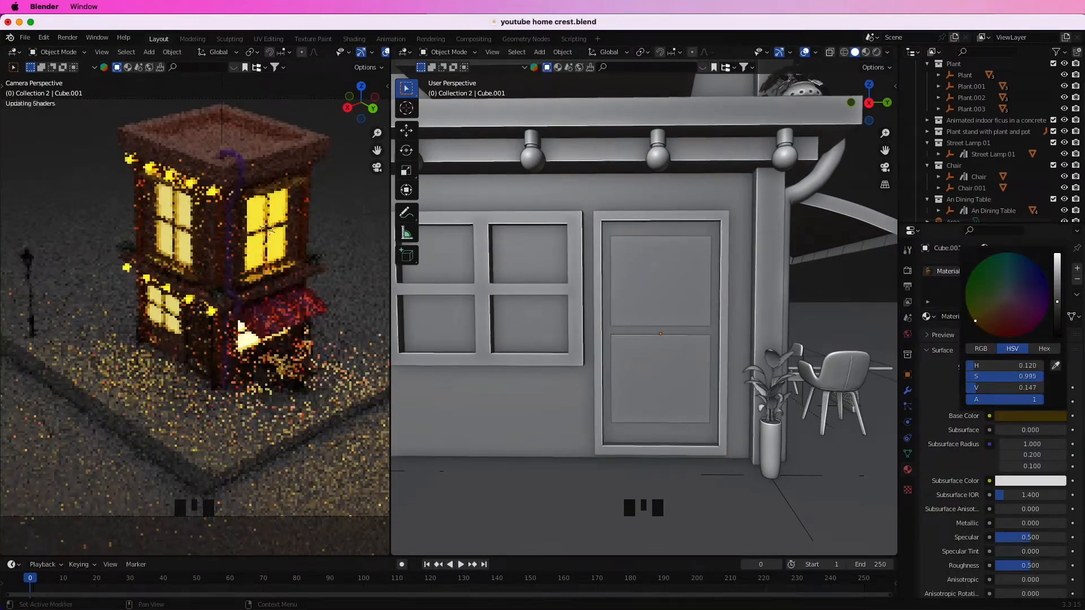
left_click(873, 296)
Give the door panel behind the insets a new material with a pale yellow base color.
left_click(1012, 316)
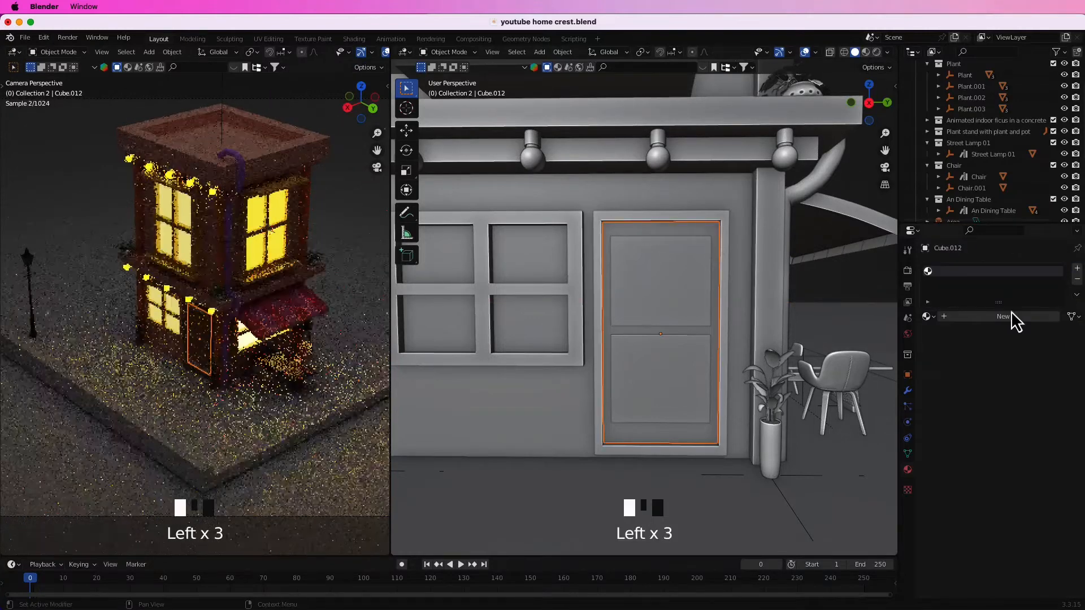
left_click(1011, 416)
left_click(857, 295)
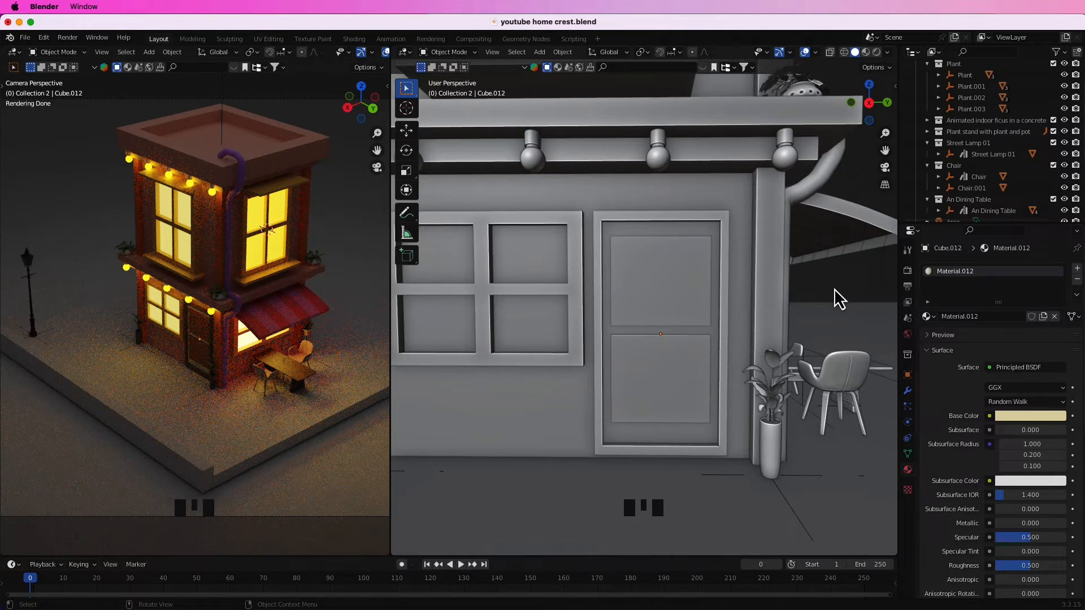
Add a new material to the ground slab under the building and set its roughness to 0.185.
scroll(836, 295, "down", 5)
middle_click_drag(832, 299, 731, 328)
scroll(797, 318, "down", 1)
left_click(731, 328)
left_click(730, 328)
middle_click_drag(633, 402, 660, 395)
left_click(660, 395)
scroll(660, 398, "down", 2)
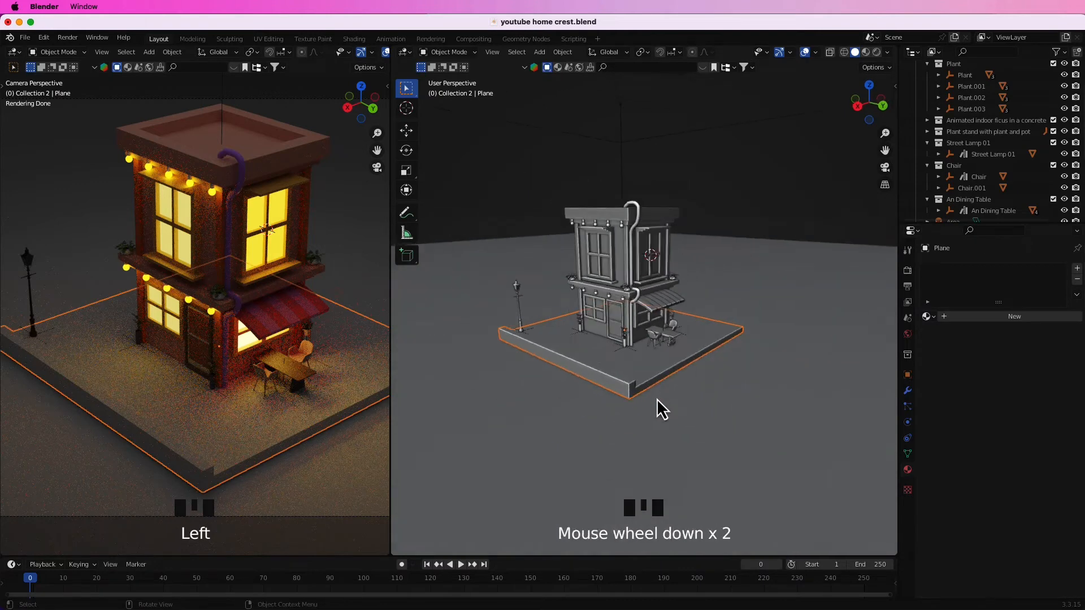
scroll(656, 425, "up", 2)
left_click(670, 346)
left_click(1076, 269)
left_click(1014, 316)
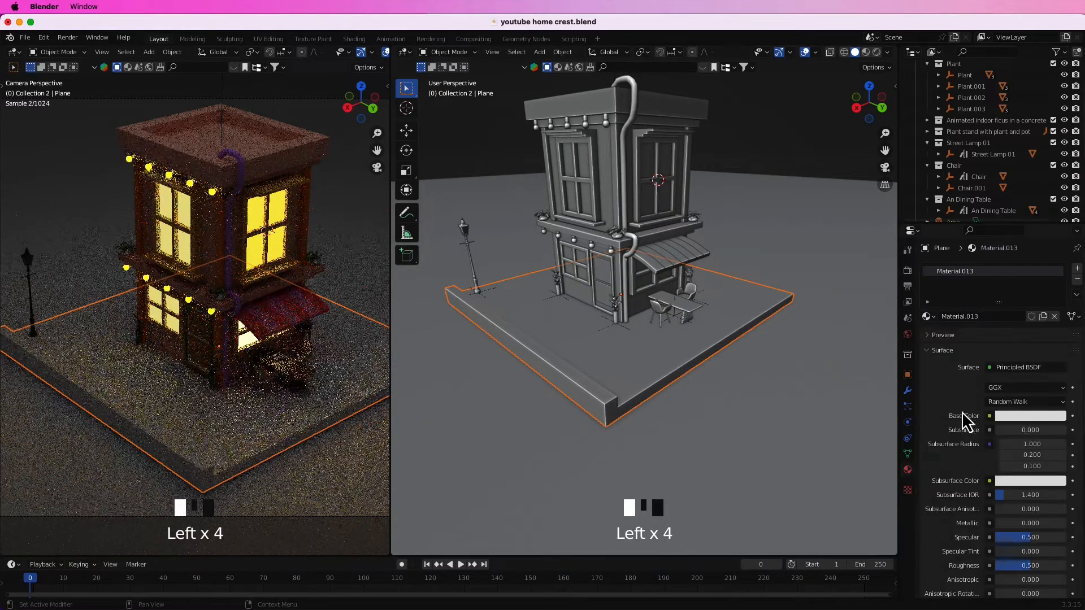
left_click_drag(1030, 565, 1008, 566)
Set the ground slab's base color to a medium gray with value 0.497.
left_click(800, 141)
left_click(682, 349)
left_click(1032, 419)
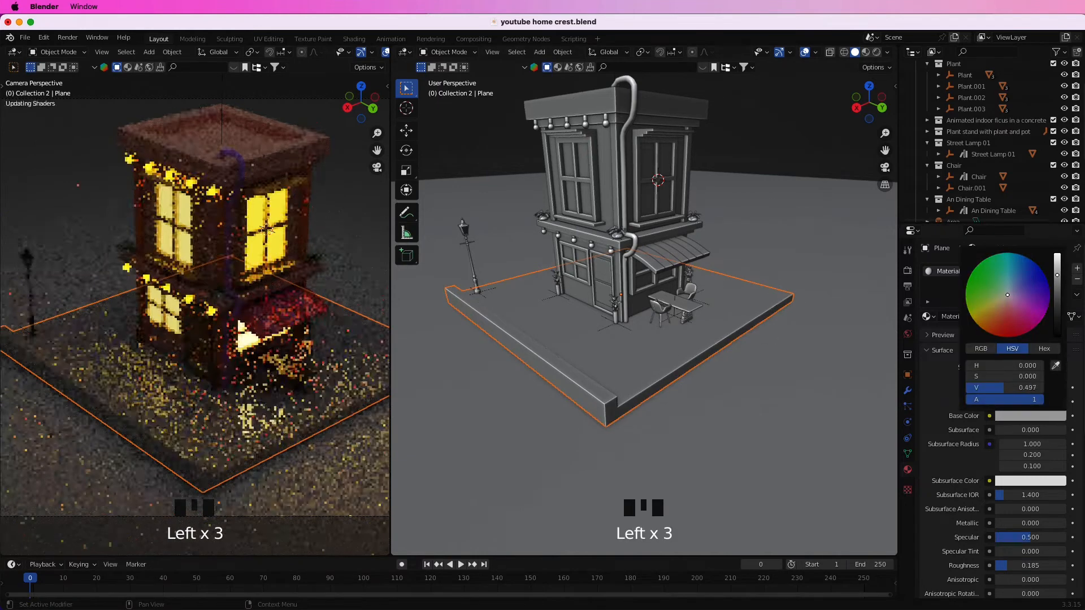
left_click(808, 142)
scroll(274, 433, "down", 2)
scroll(301, 423, "down", 1)
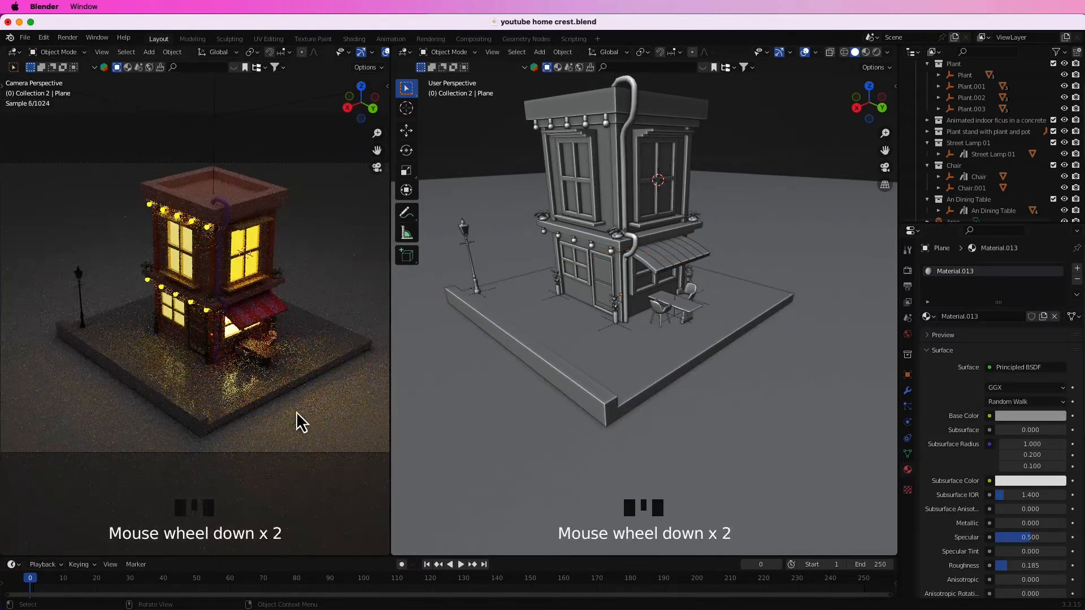
Give the large backdrop plane a new material with a blue base color of hue 0.590, saturation 0.685 and value 0.800.
left_click(812, 283)
left_click(1017, 372)
left_click(1003, 316)
left_click(1030, 416)
left_click_drag(1029, 307, 1015, 280)
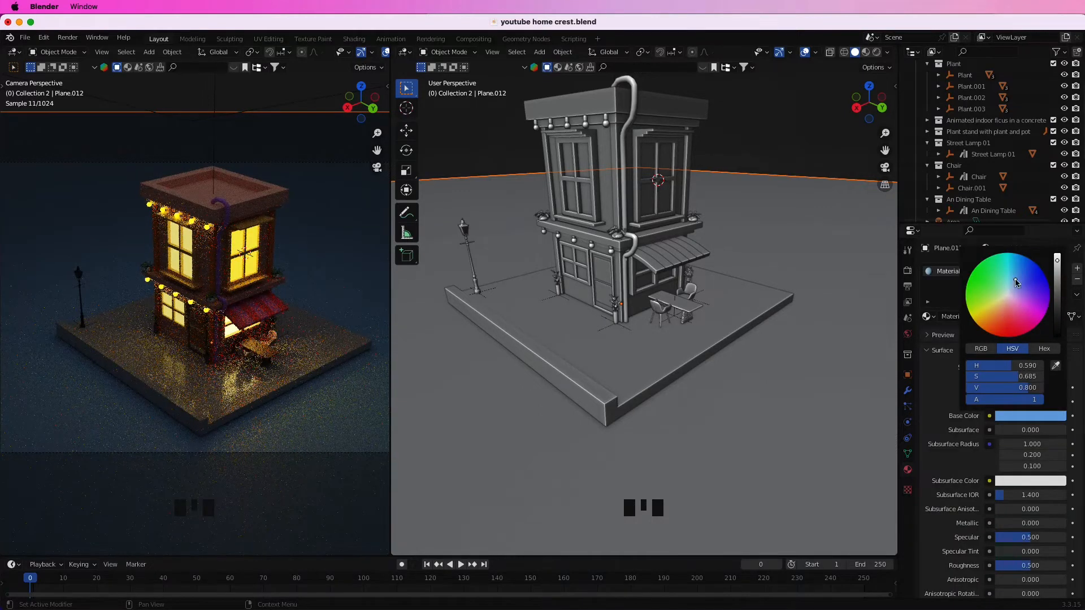
left_click(798, 164)
Darken the ground slab's base color to a deeper gray.
left_click(668, 370)
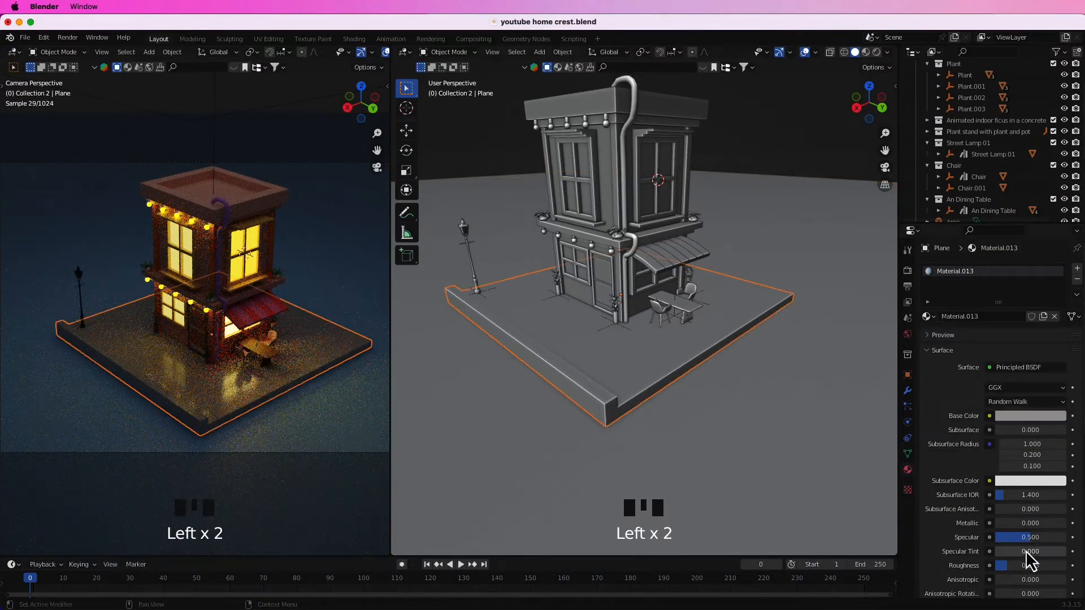
left_click(1030, 415)
left_click(812, 176)
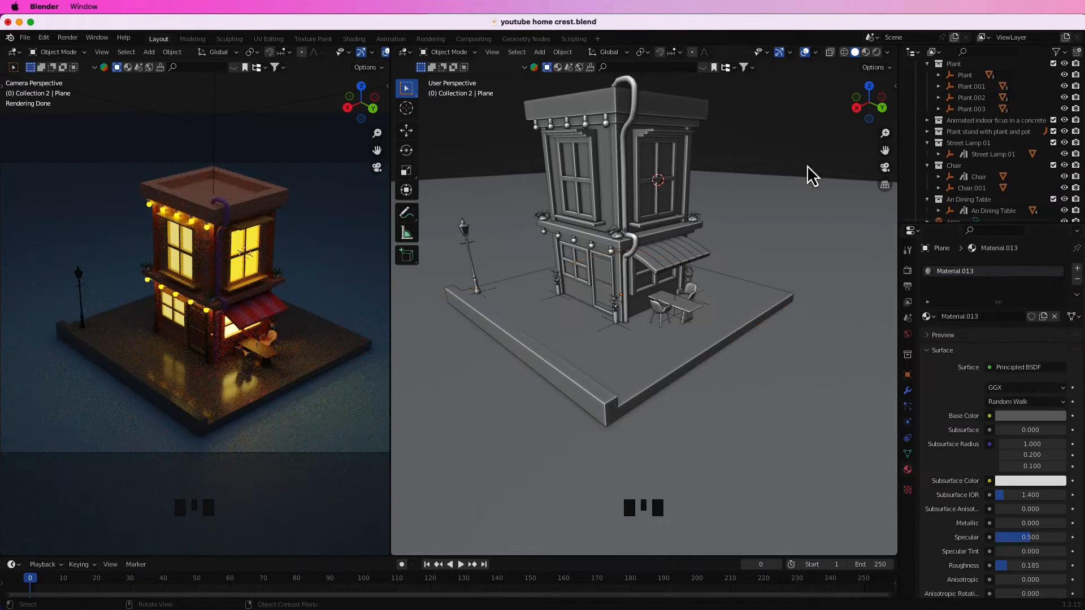
Separate the street lamp's glass panes from the lamp mesh into their own object and select that object.
scroll(557, 337, "up", 3)
middle_click_drag(586, 363, 588, 354)
left_click(581, 350)
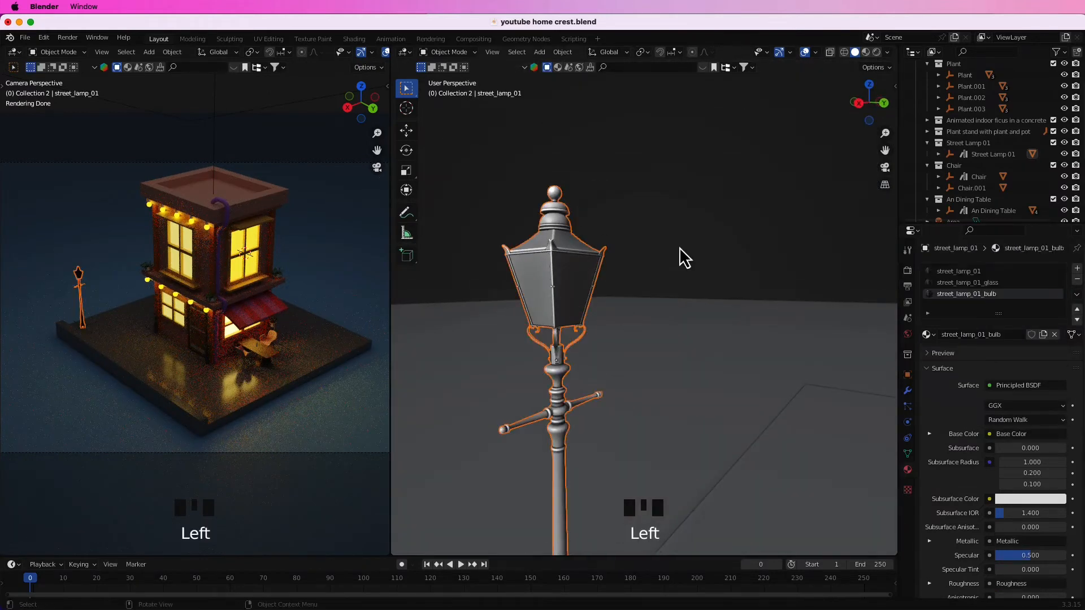
key("Tab")
left_click(534, 291, "shift")
left_click(786, 295, "shift")
middle_click_drag(629, 317, 572, 299)
left_click(711, 283, "shift")
key("p")
left_click(713, 283)
key("Tab")
left_click(733, 285)
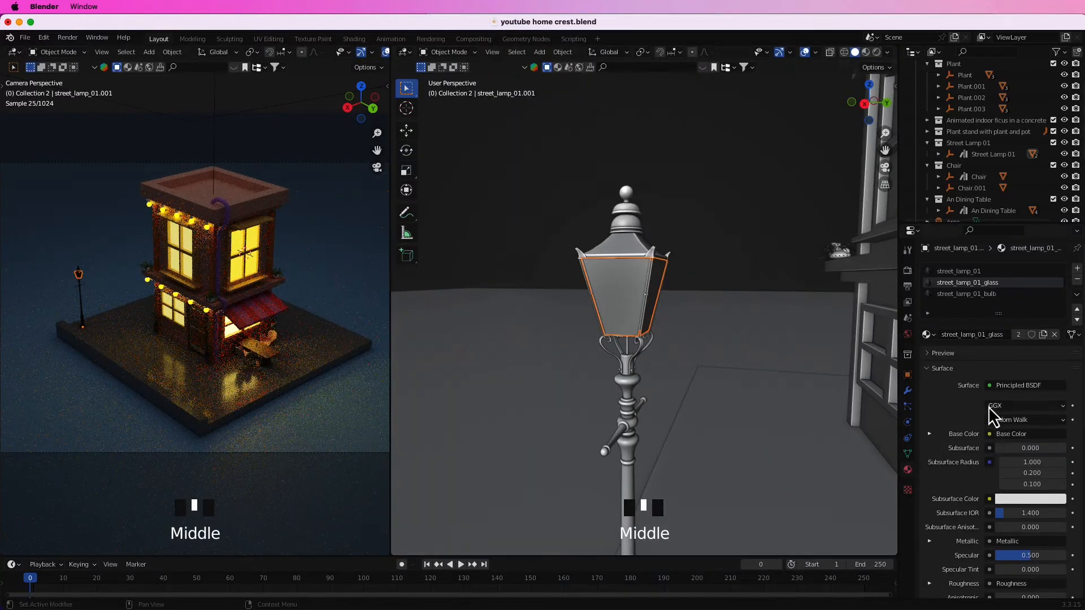
Change the lamp glass material's surface to Emission with an orange color and a strength of 4.100.
left_click(1011, 385)
left_click(932, 144)
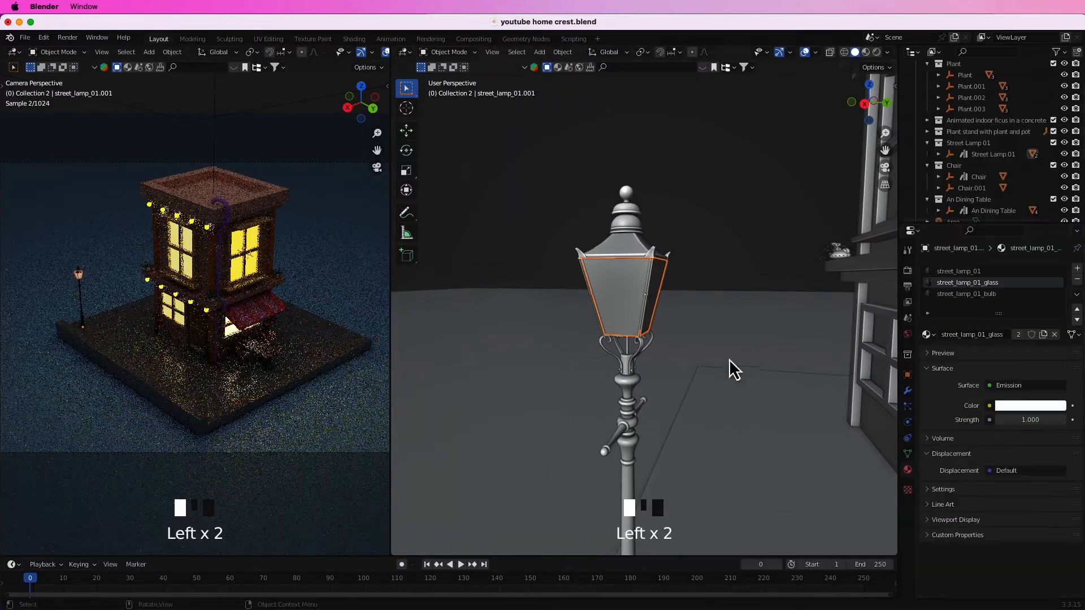
left_click(1008, 409)
left_click(993, 305)
left_click(740, 285)
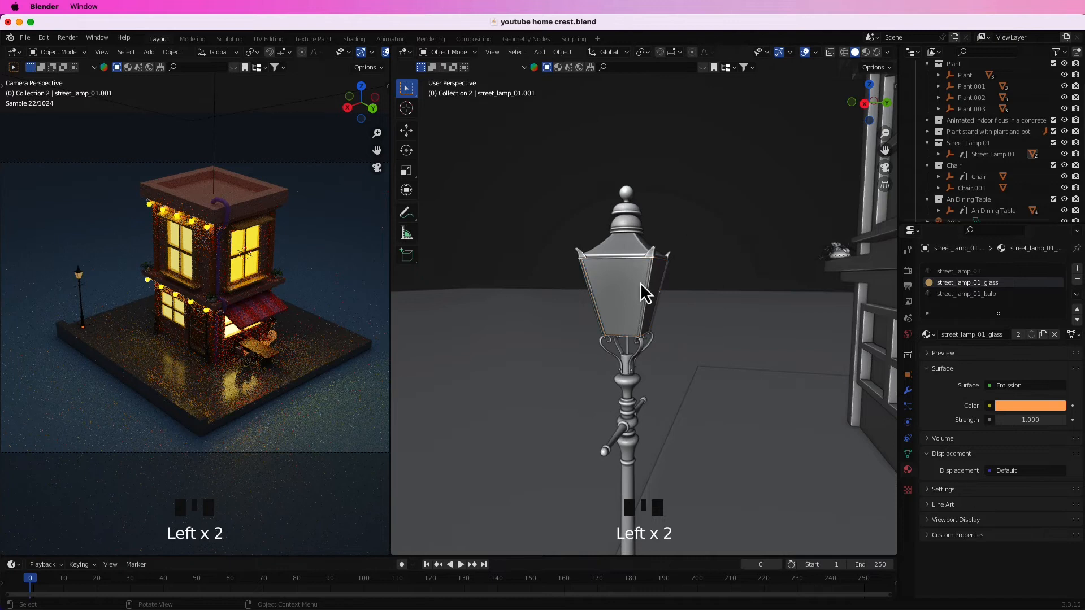
left_click_drag(1030, 420, 1062, 420)
left_click(711, 250)
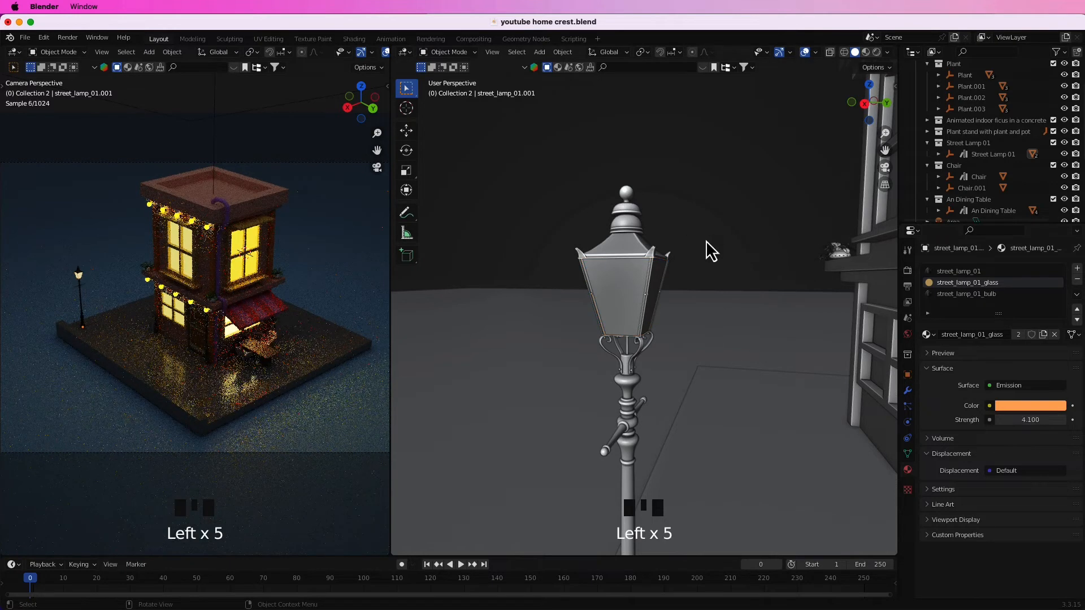
Add a point light at the street lamp's head and position it at the lantern.
right_click(643, 279, "shift")
key("shift+a")
mouse_move(604, 446)
left_click(708, 446)
key("g")
middle_click_drag(710, 347, 650, 386)
left_click(628, 361)
scroll(753, 374, "down", 4)
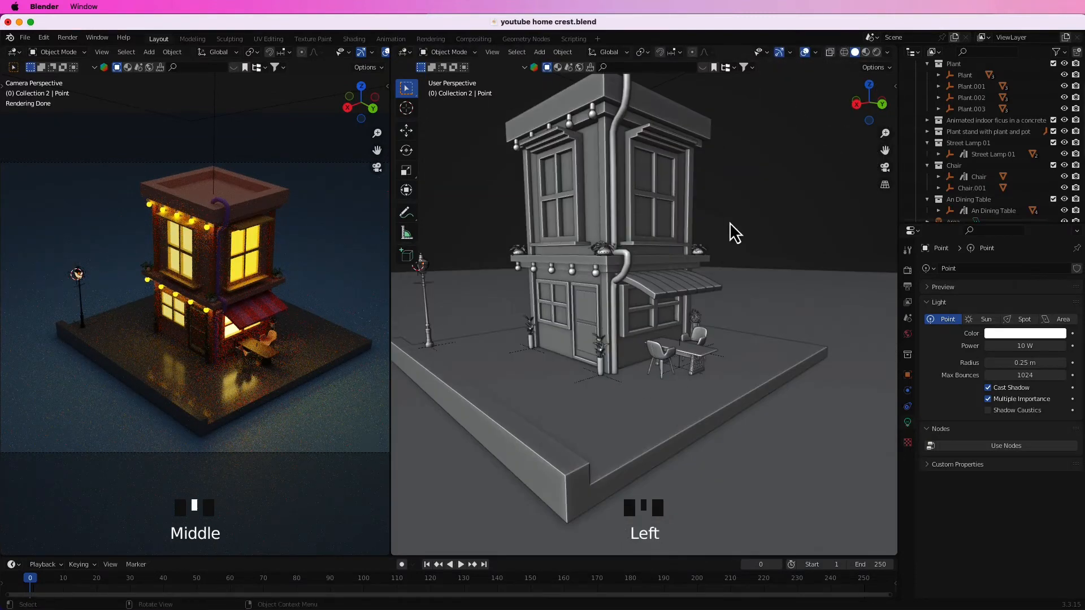
Reset the 3D cursor to the world origin, add a sun light there and raise it about 33.6 m along Z.
scroll(731, 249, "down", 9)
mouse_move(731, 248)
middle_mouse_down()
mouse_move(731, 281)
mouse_move(731, 270)
middle_mouse_up()
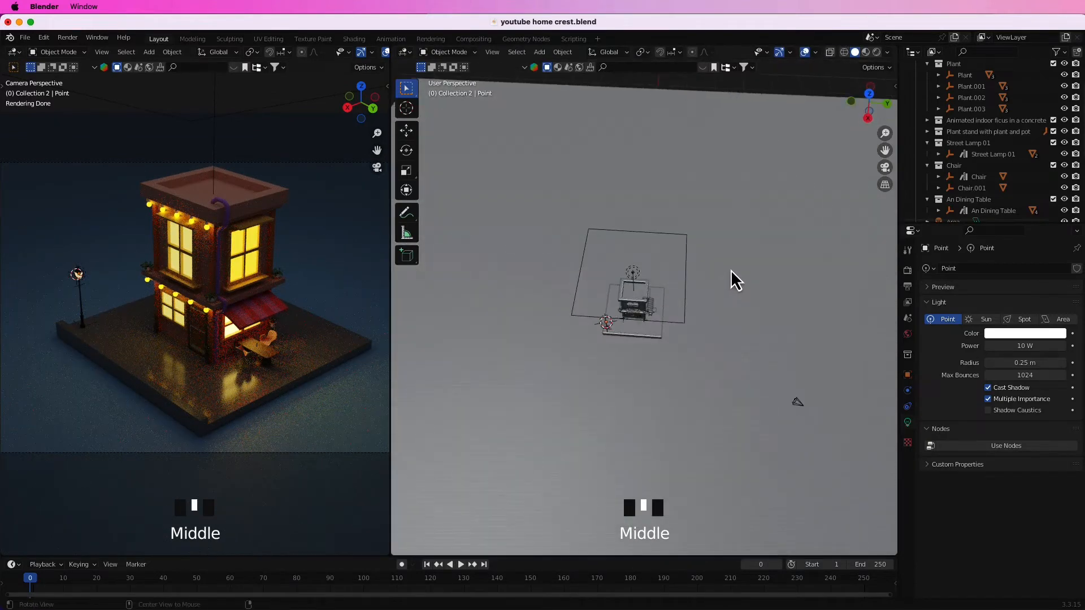
middle_click_drag(734, 343, 703, 331)
key("shift+s")
key("shift+s")
key("shift+a")
left_click(704, 363)
key("g")
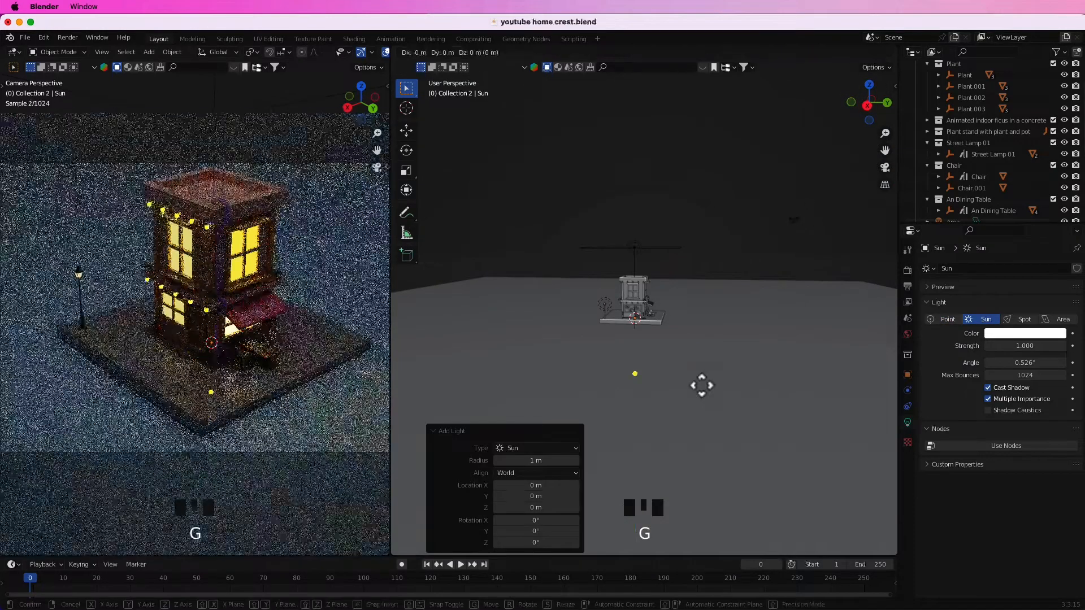
key("z")
left_click(710, 240)
middle_click_drag(710, 240, 666, 256)
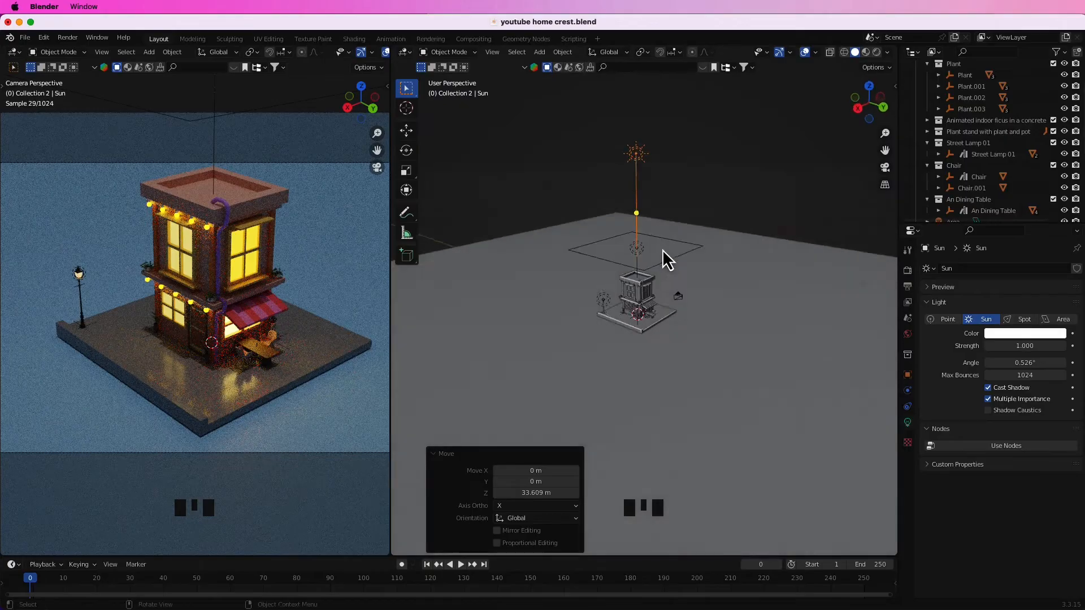
Move the sun light away to one side of the building and tilt it, finishing with a view-axis rotation of 33.1°.
key("KP_7")
key("x")
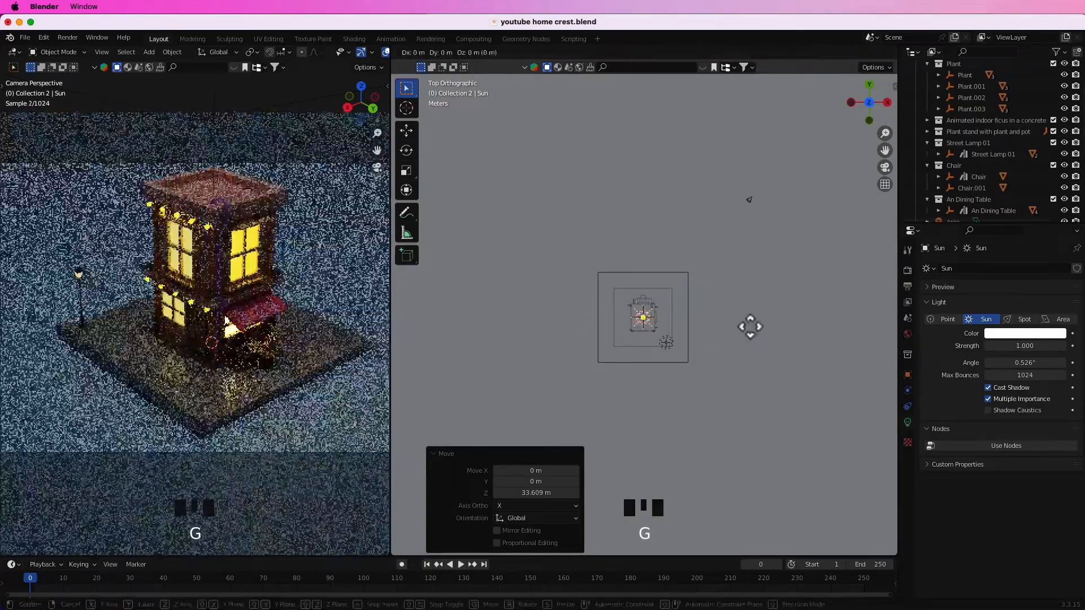
left_click(647, 323)
key("r")
key("r")
middle_click_drag(749, 200, 571, 286)
key("r")
left_click(523, 276)
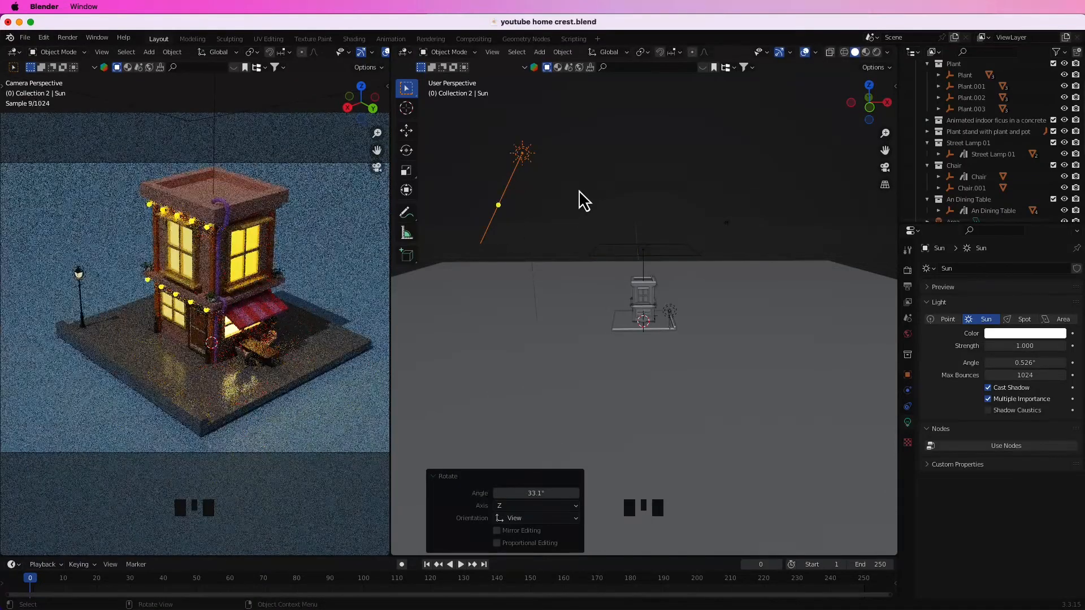
Fine-tune the sun light's direction with successive rotations about the global Z axis, ending with -3.96°.
key("r")
key("z")
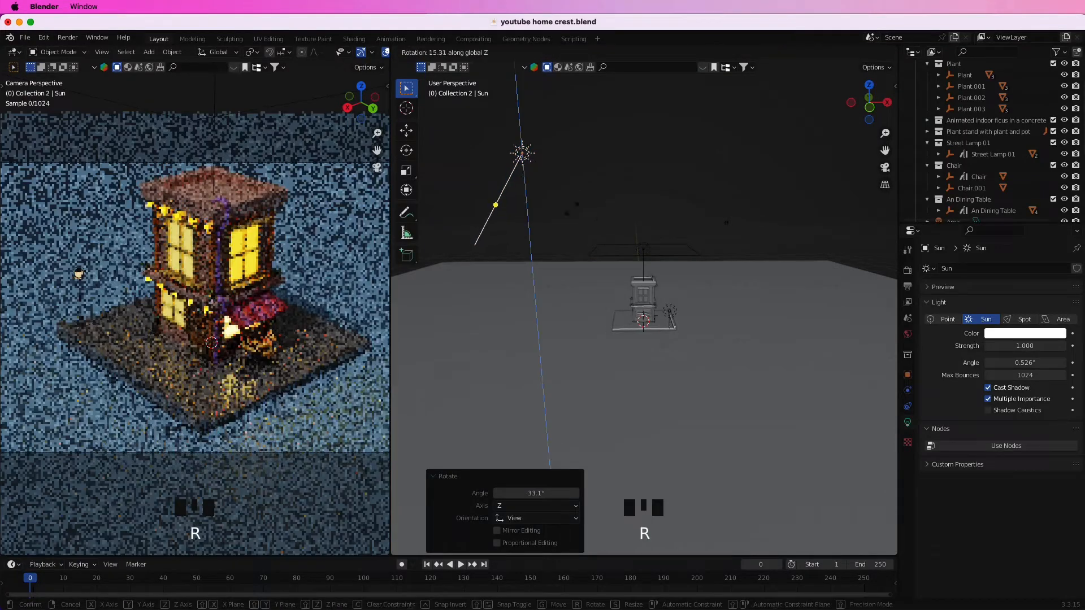
left_click(593, 281)
key("r")
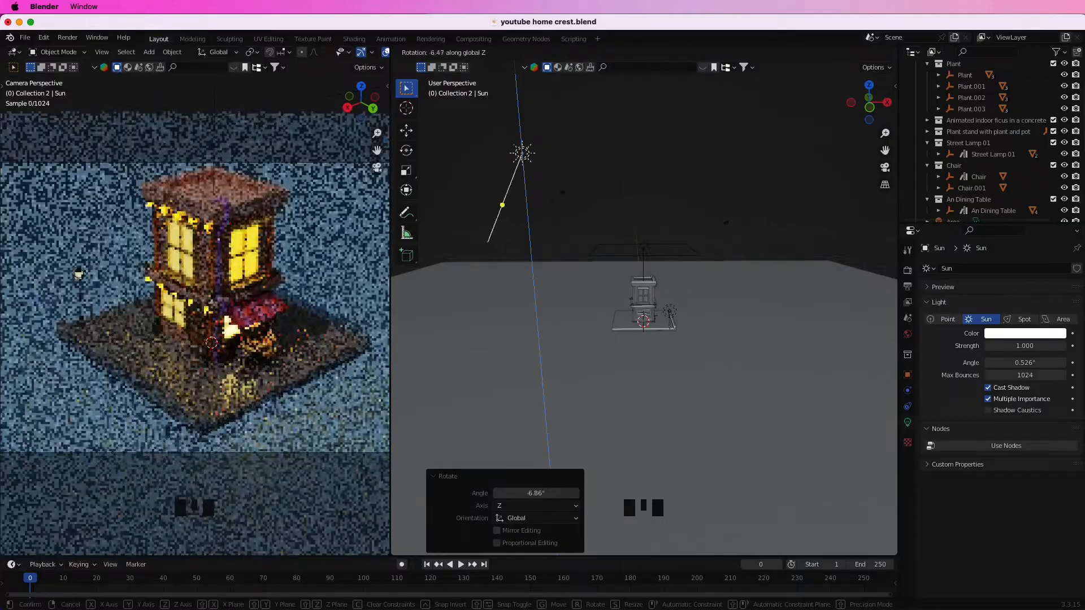
left_click(545, 334)
key("r")
key("z")
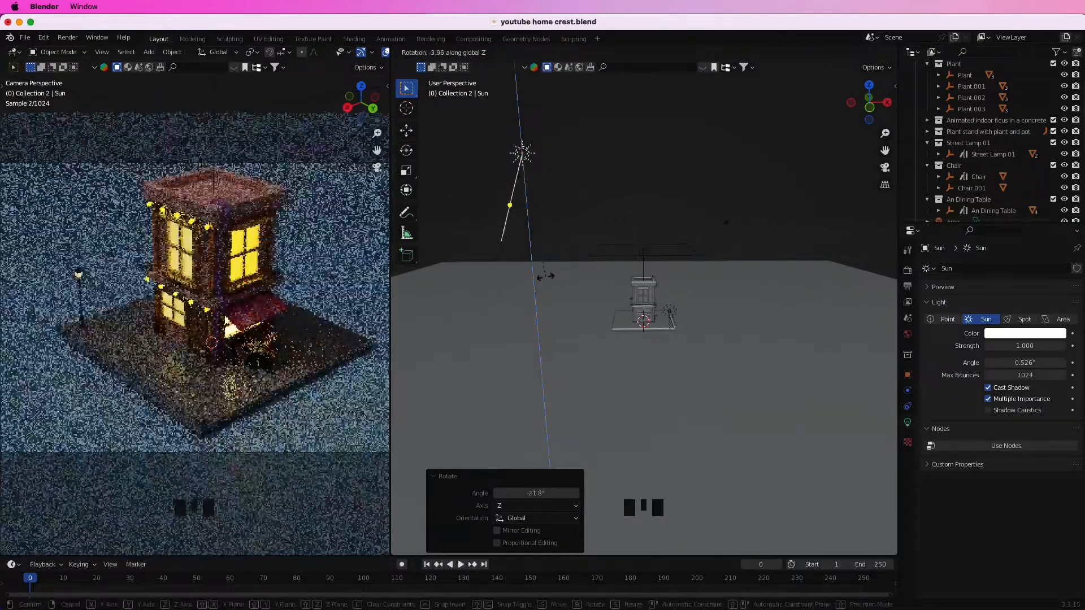
left_click(545, 277)
Widen the rendered camera viewport, switch the render engine to Eevee and save the file.
left_click_drag(389, 67, 477, 67)
left_click(469, 52)
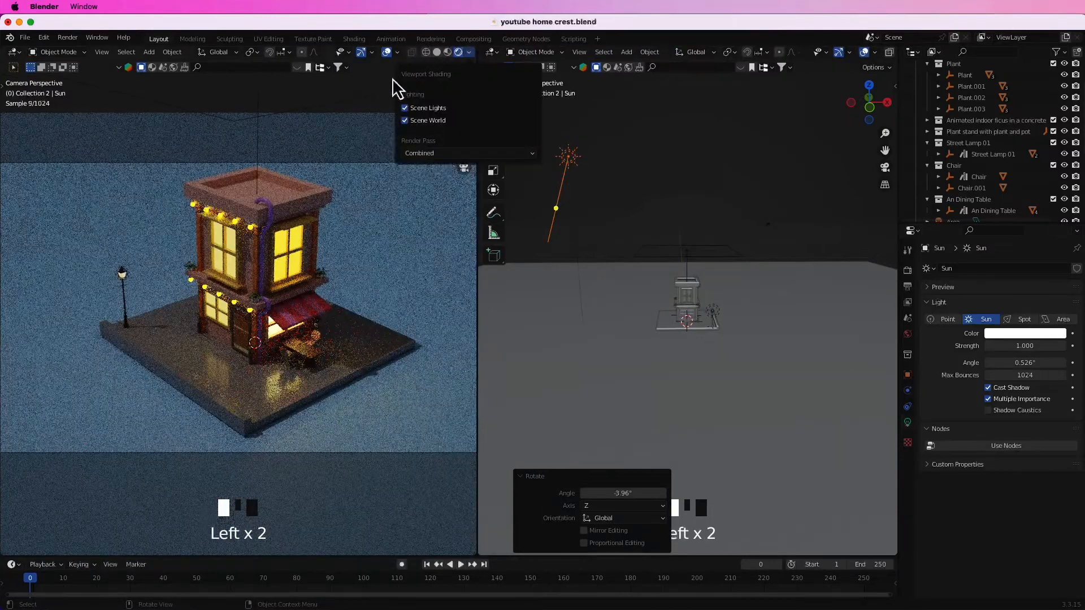
left_click(908, 271)
left_click(1014, 283)
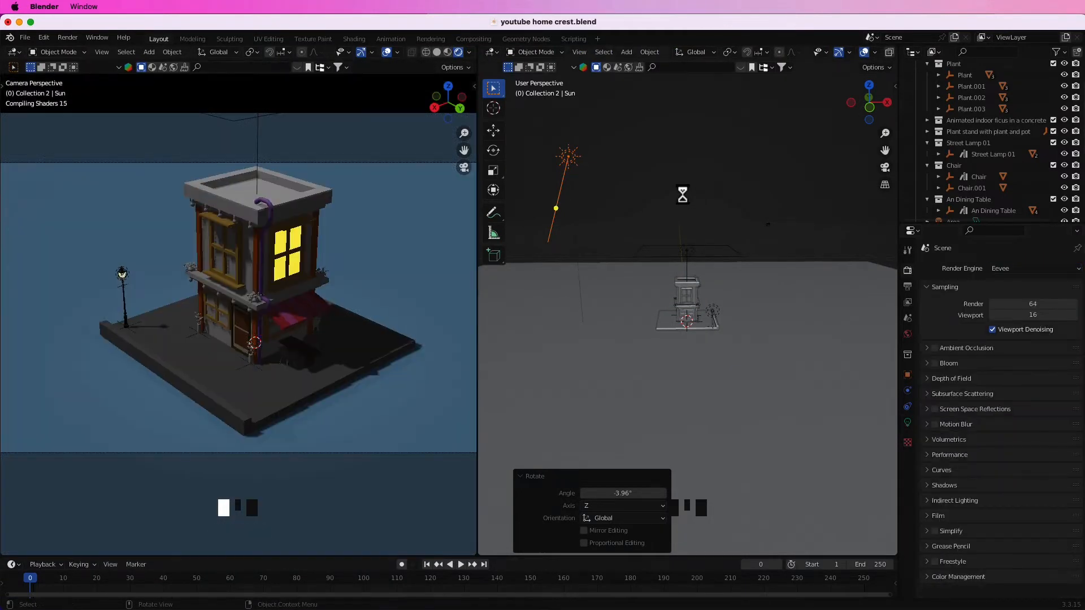
key("super+s")
Rotate the sun light 362° about global Z and move it 55.444 m along X to behind the building.
middle_click_drag(617, 252, 621, 342)
key("r")
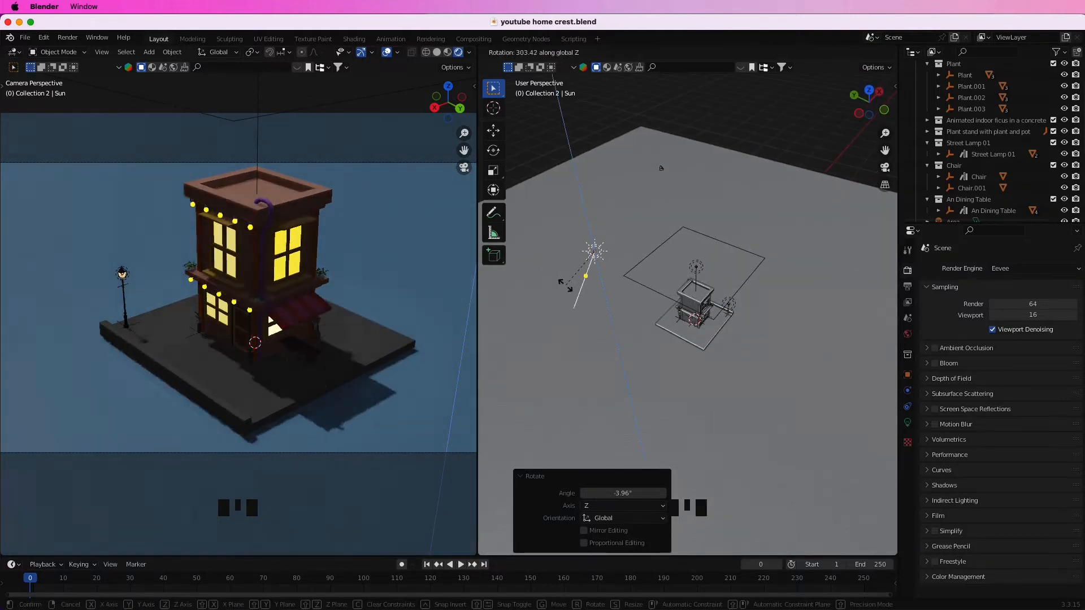
left_click(610, 296)
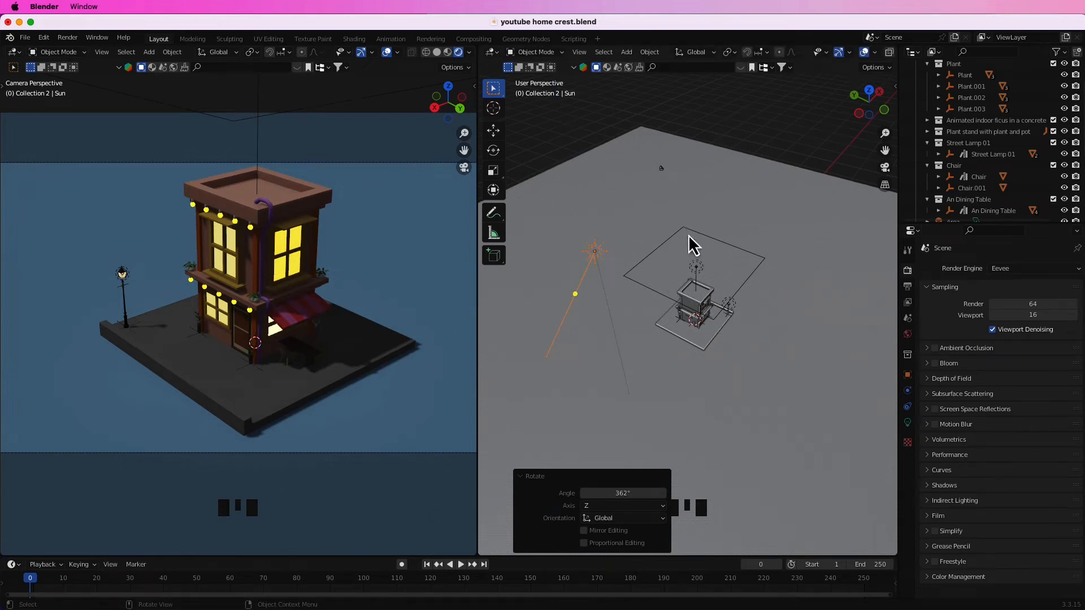
key("g")
key("x")
left_click(816, 237)
Rotate the sun light -82.7° about global Y and 29.3° about global X.
key("r")
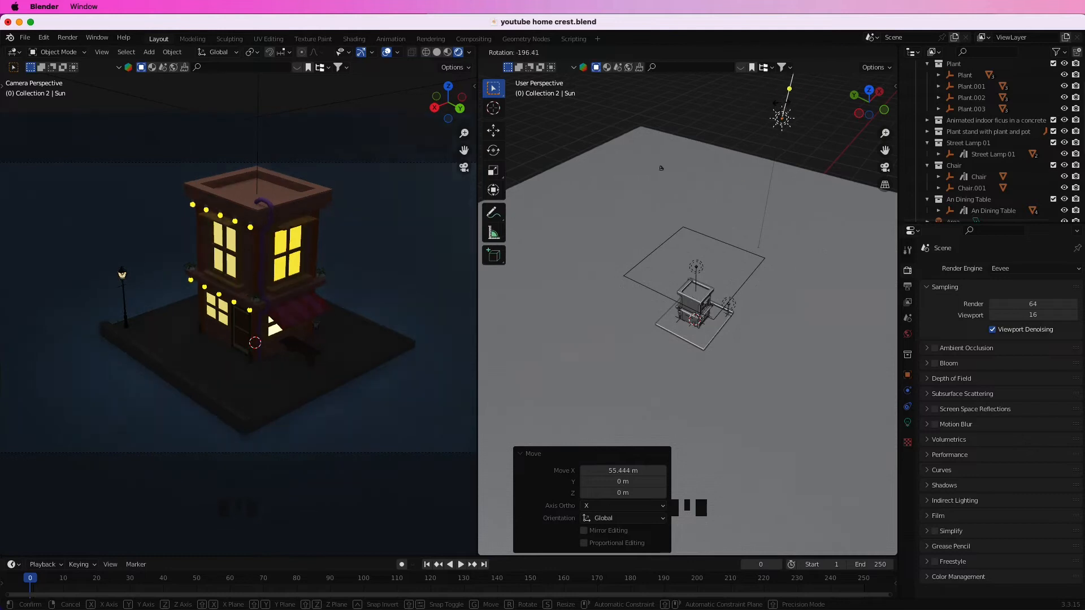
key("r")
key("y")
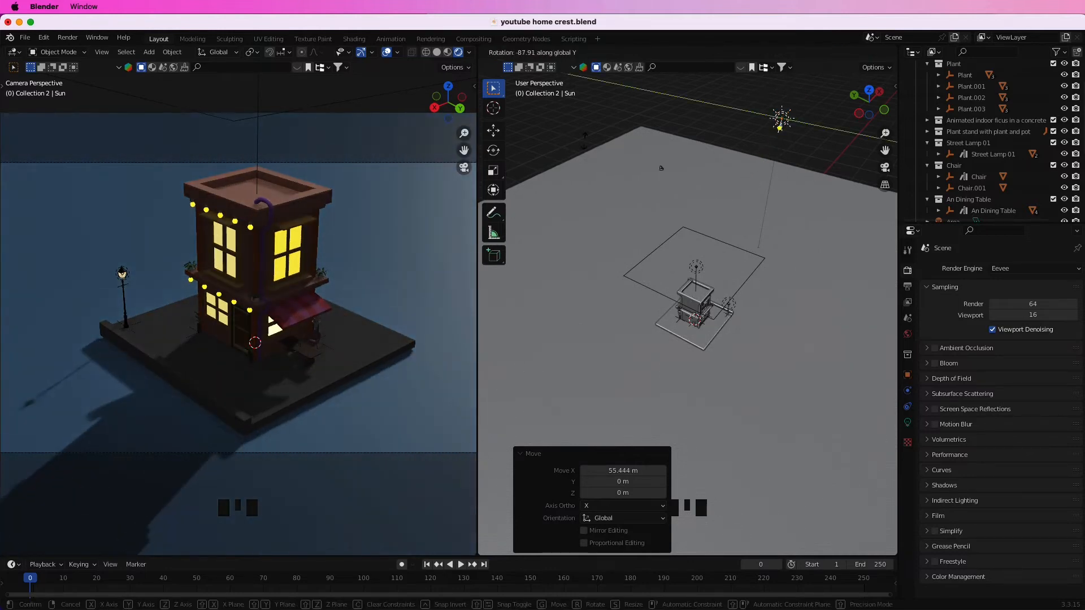
left_click(586, 148)
key("r")
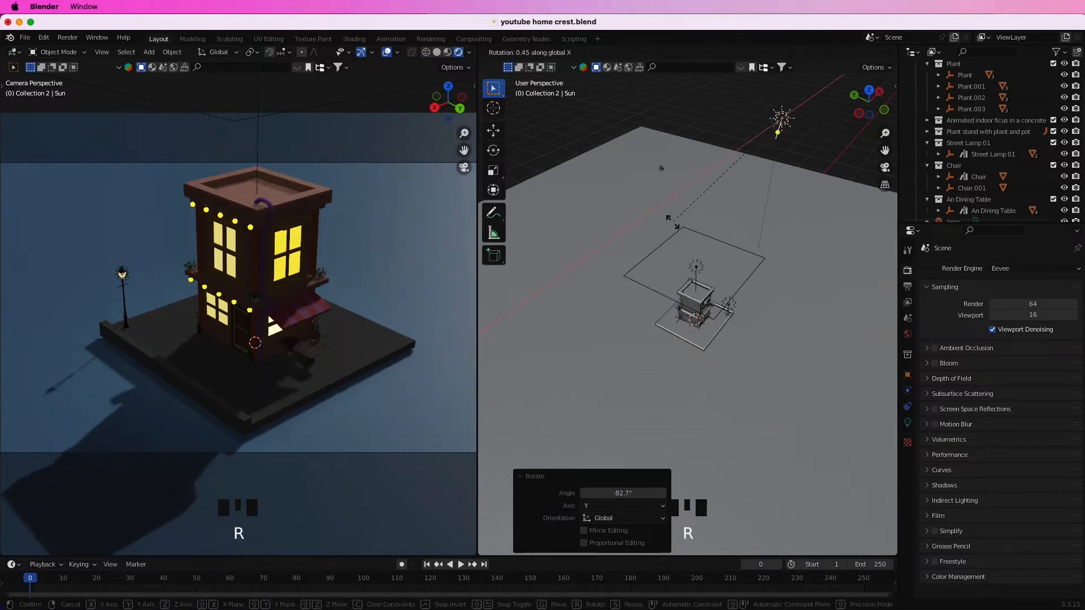
key("x")
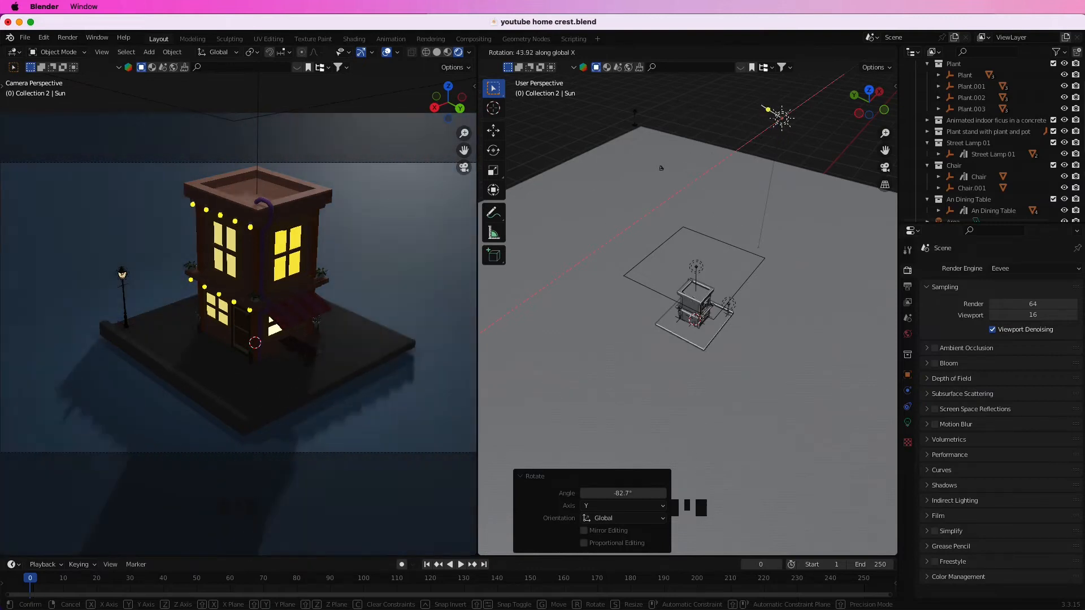
left_click(703, 201)
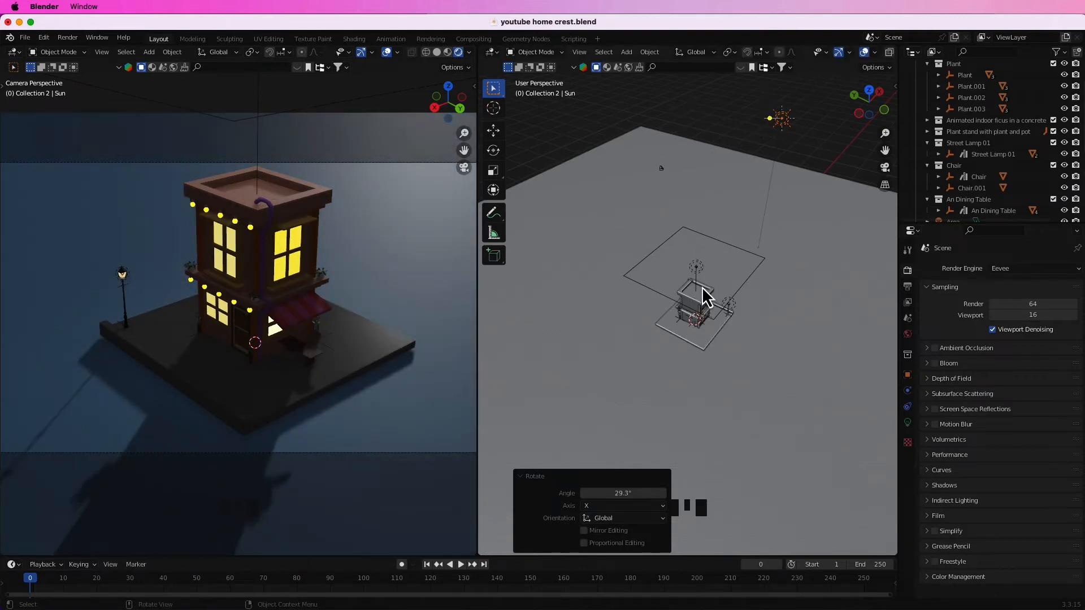
Add an area light at the world origin, raise it above the ground and shift it along X away from the building.
left_click(786, 323)
key("shift+a")
mouse_move(792, 317)
left_click(835, 361)
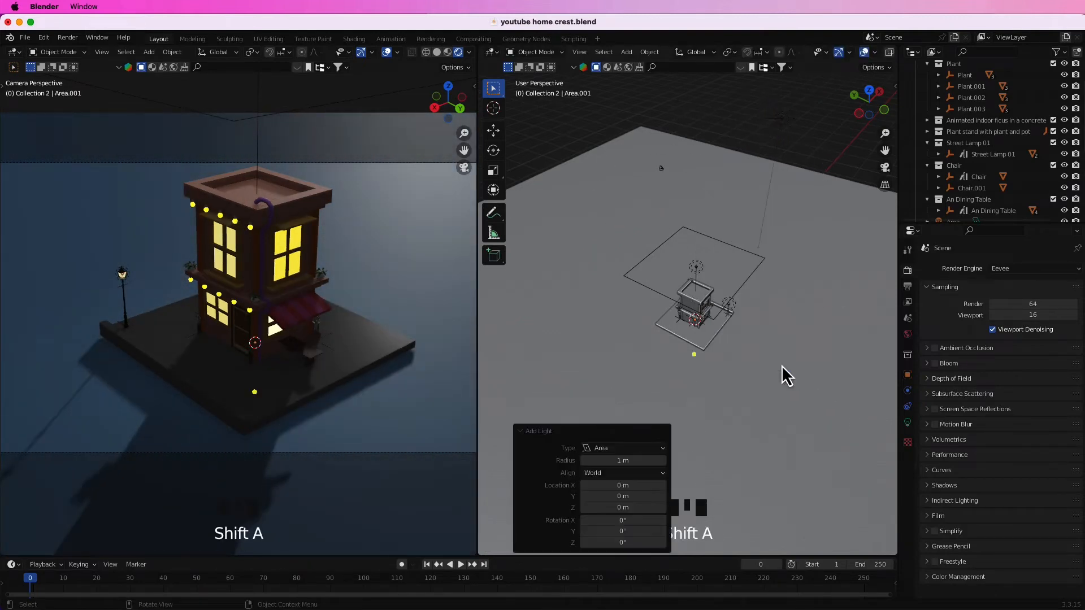
key("g")
key("z")
left_click(787, 331)
key("r")
key("g")
key("x")
left_click(787, 295)
Scale the area light by 2.658 and rotate it 61.5° about global Y so it faces the building.
key("s")
left_click(890, 344)
key("r")
key("y")
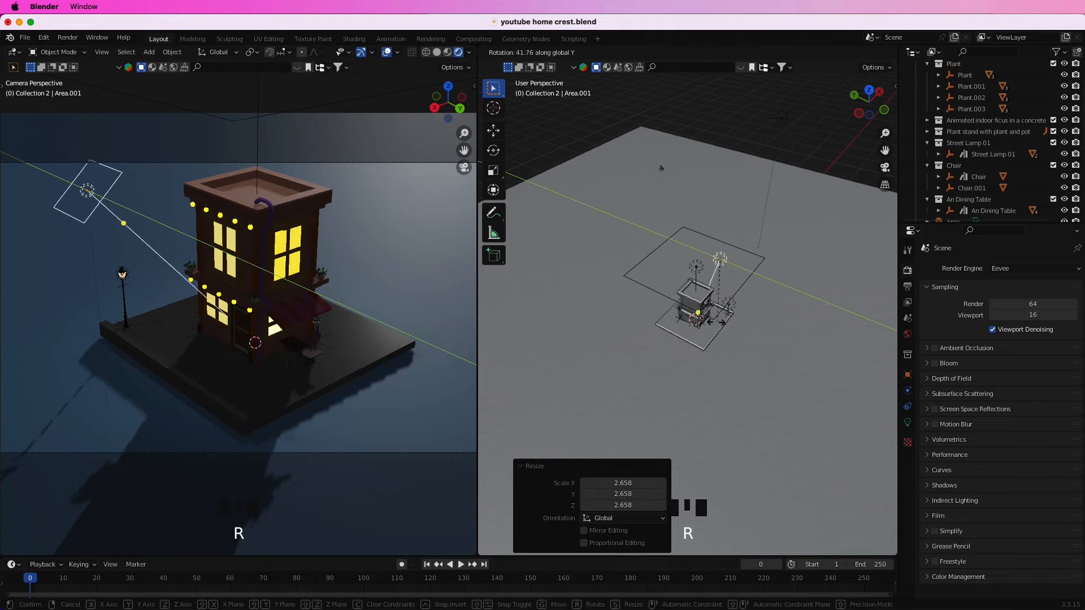
left_click(799, 331)
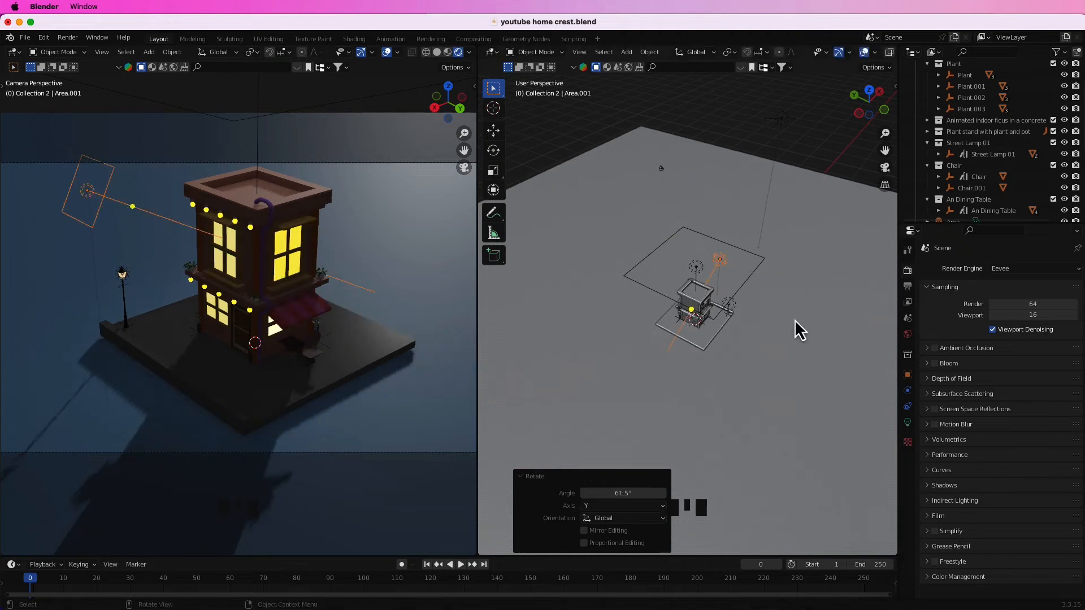
Set the area light's power to 1000 W and move it 6.3636 m along X.
left_click(907, 423)
type("1")
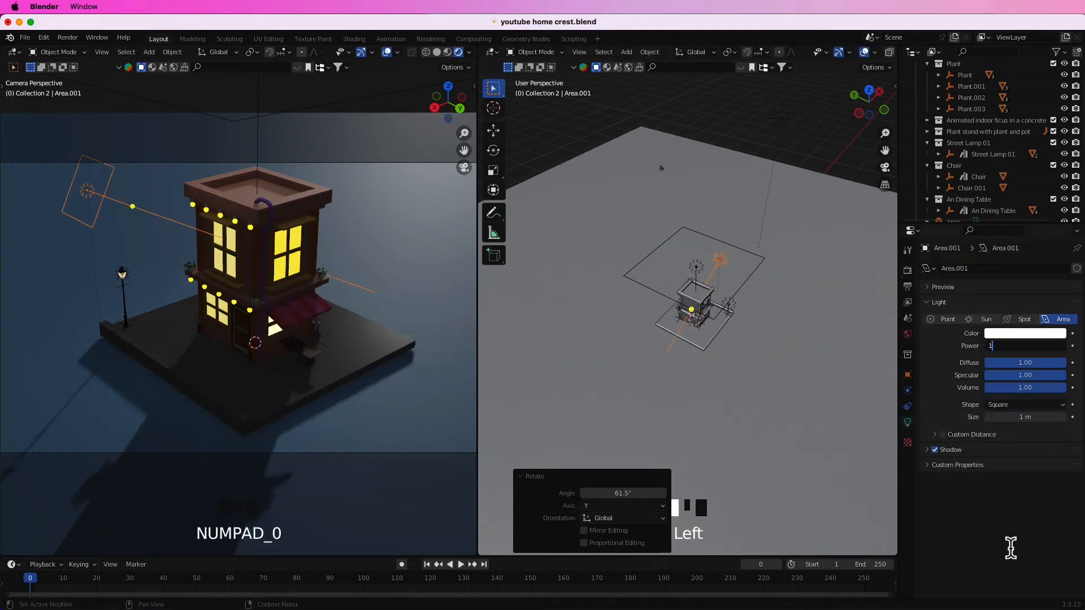
type("000")
key("Return")
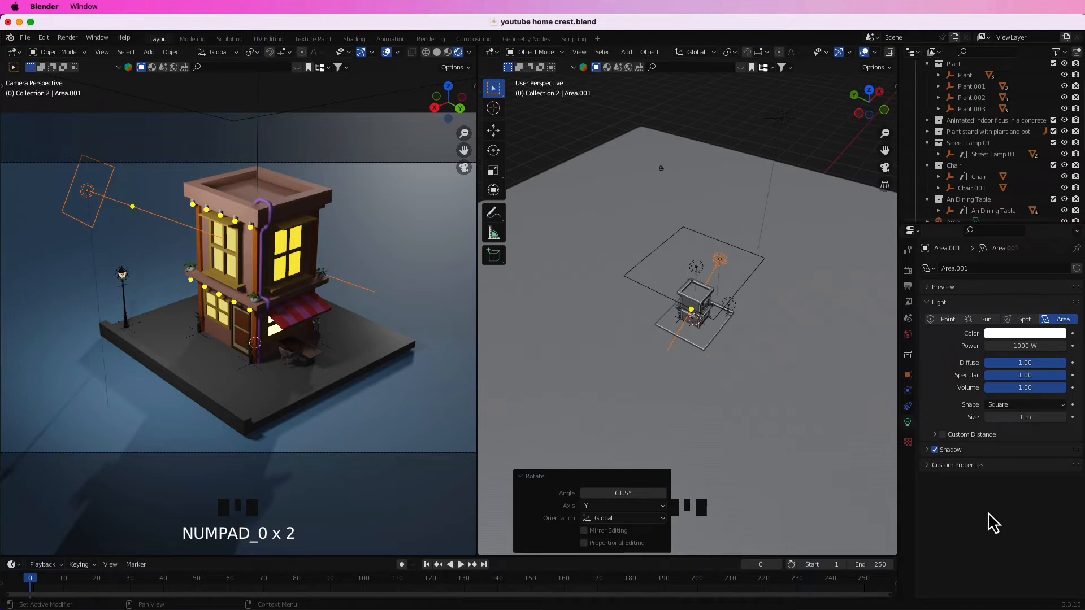
key("g")
key("x")
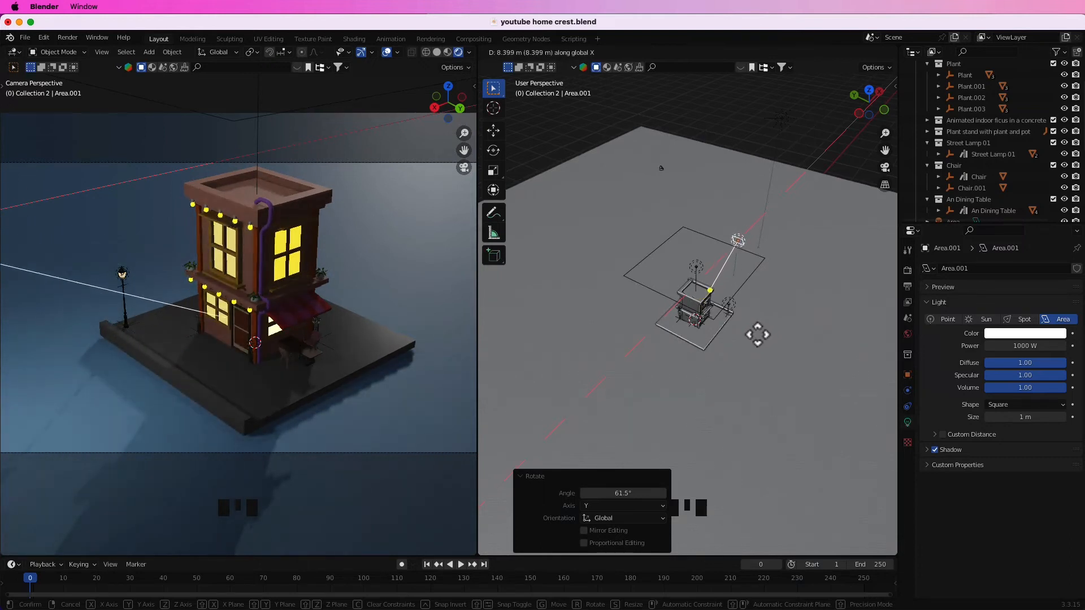
left_click(754, 339)
Duplicate the area light and place the copy 18.868 m away along Y.
middle_click_drag(774, 358, 702, 351)
key("shift+d")
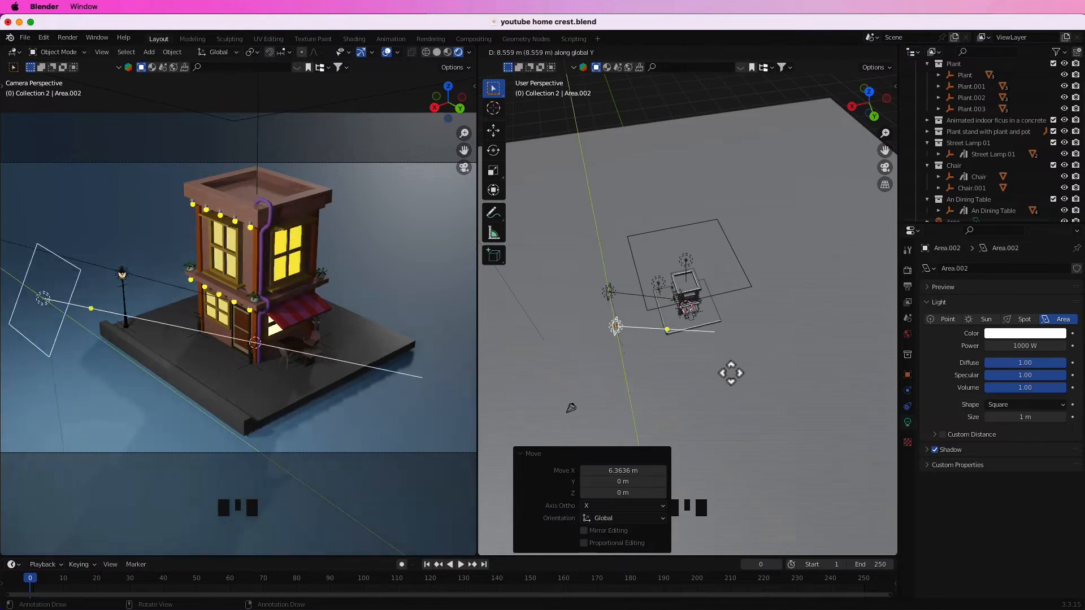
key("y")
left_click(771, 405)
Turn the duplicated area light toward the building by rotating it about global X and about 44° about global Z.
key("r")
key("x")
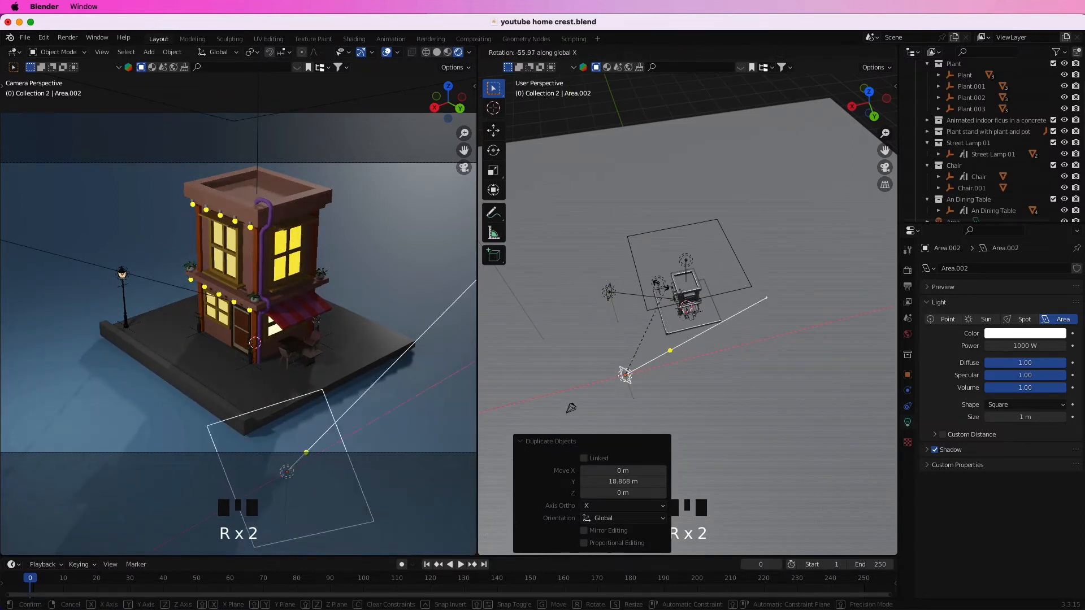
left_click(623, 218)
middle_click_drag(663, 370, 746, 387)
key("r")
key("z")
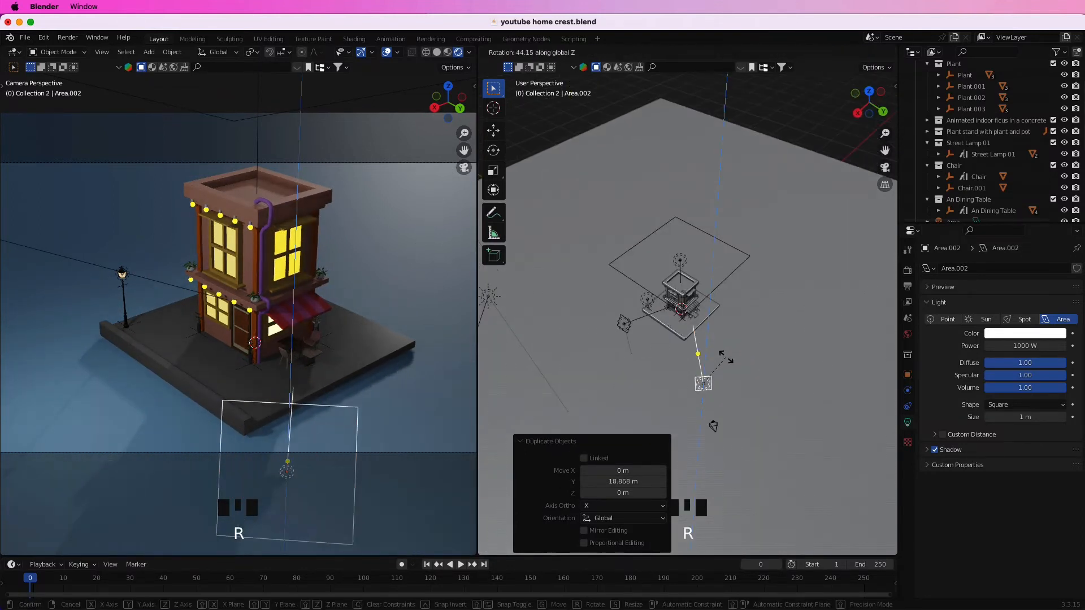
left_click(726, 358)
Move the duplicated area light upward and across so it faces the building's corner near the door and awning.
key("g")
left_click(769, 366)
middle_click_drag(724, 368, 577, 362)
middle_click_drag(577, 362, 414, 351)
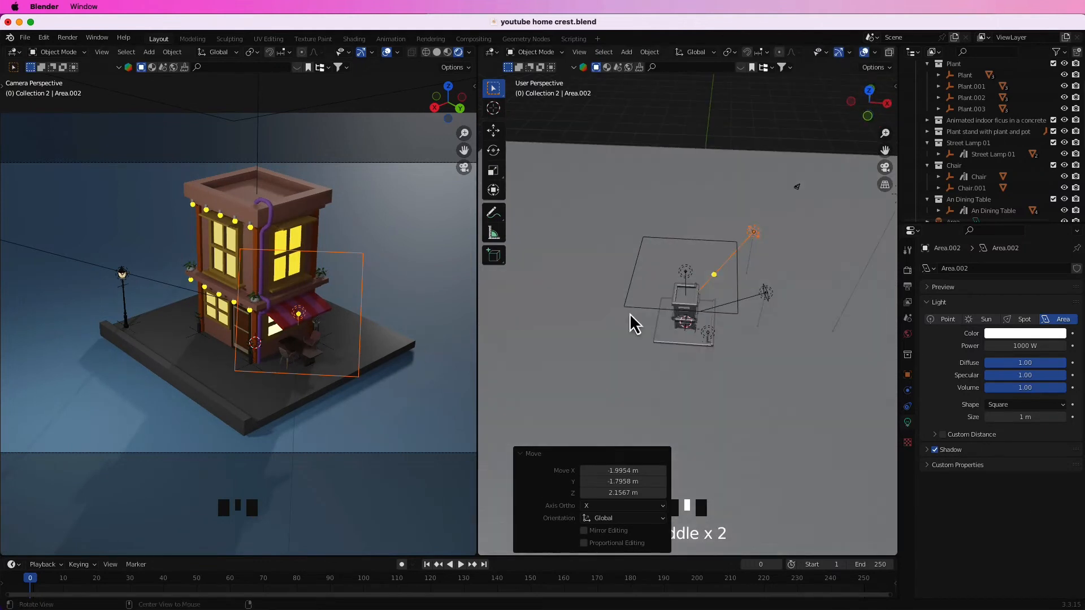
middle_click_drag(689, 268, 737, 286)
key("g")
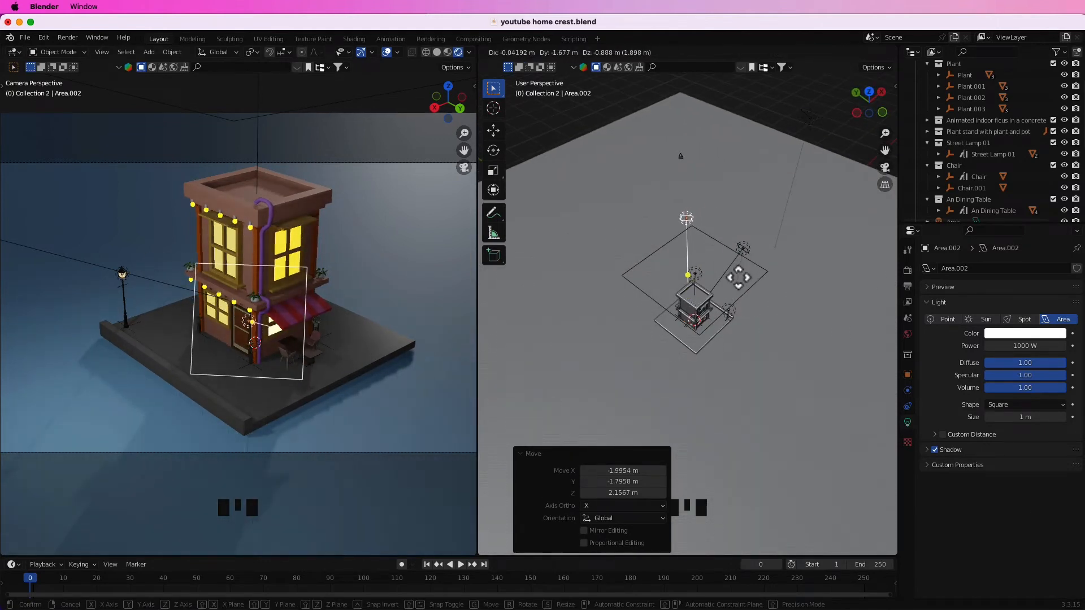
left_click(737, 278)
Try several positions for the duplicated area light around and above the building's door and awning corner.
middle_click_drag(714, 312, 736, 339)
scroll(736, 314, "up", 3)
key("g")
left_click(738, 312)
key("g")
left_click(767, 338)
key("g")
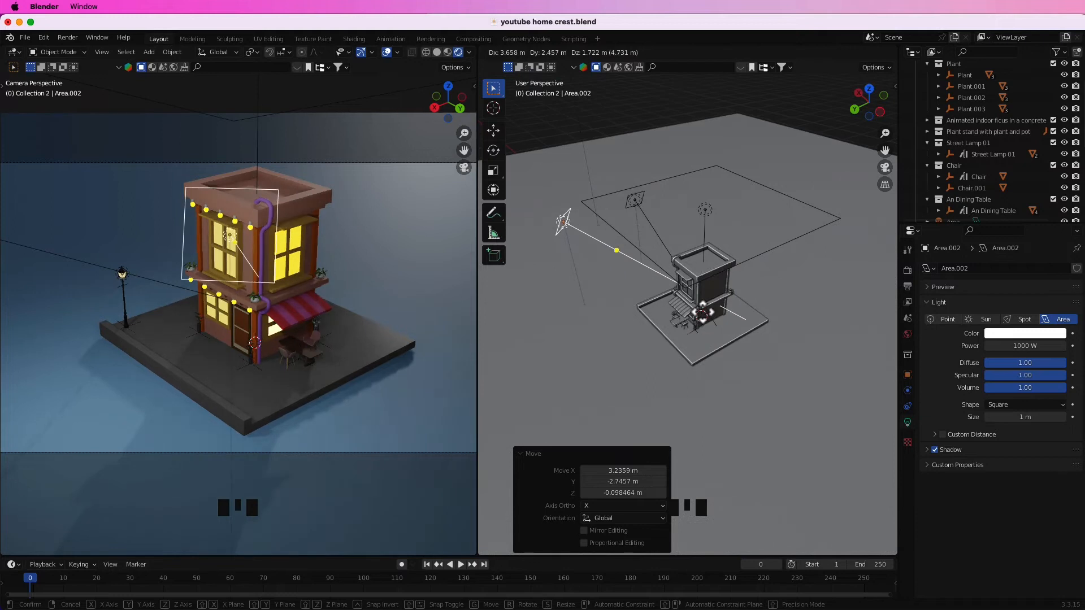
left_click(766, 339)
middle_click_drag(766, 339, 717, 325)
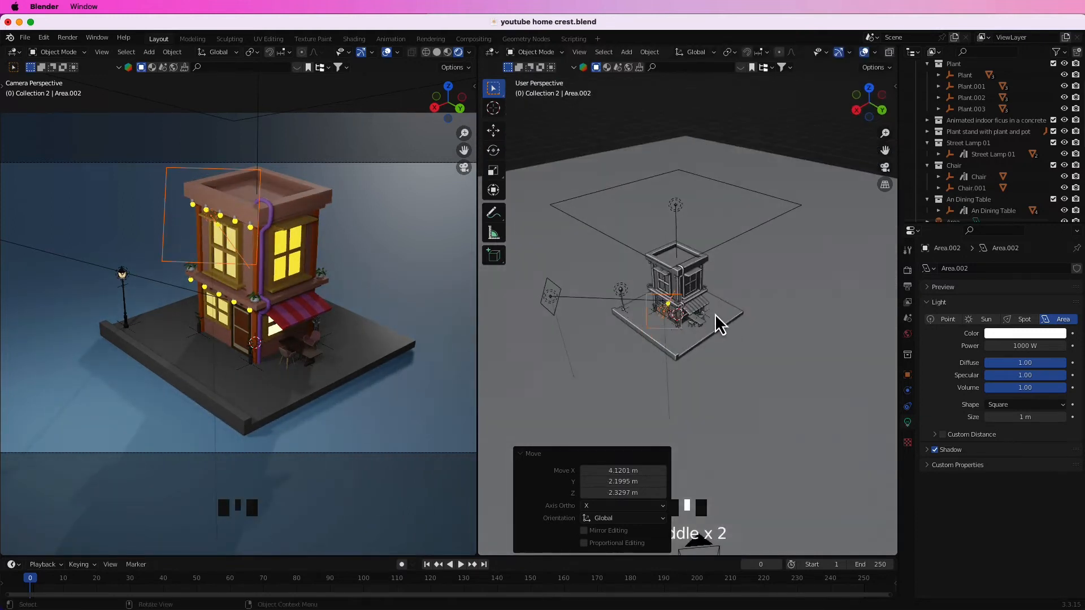
key("g")
left_click(721, 337)
Delete the two area lights around the building and rotate the sun -337° about global Z.
middle_click_drag(723, 344, 774, 373)
key("Delete")
left_click(779, 378)
key("r")
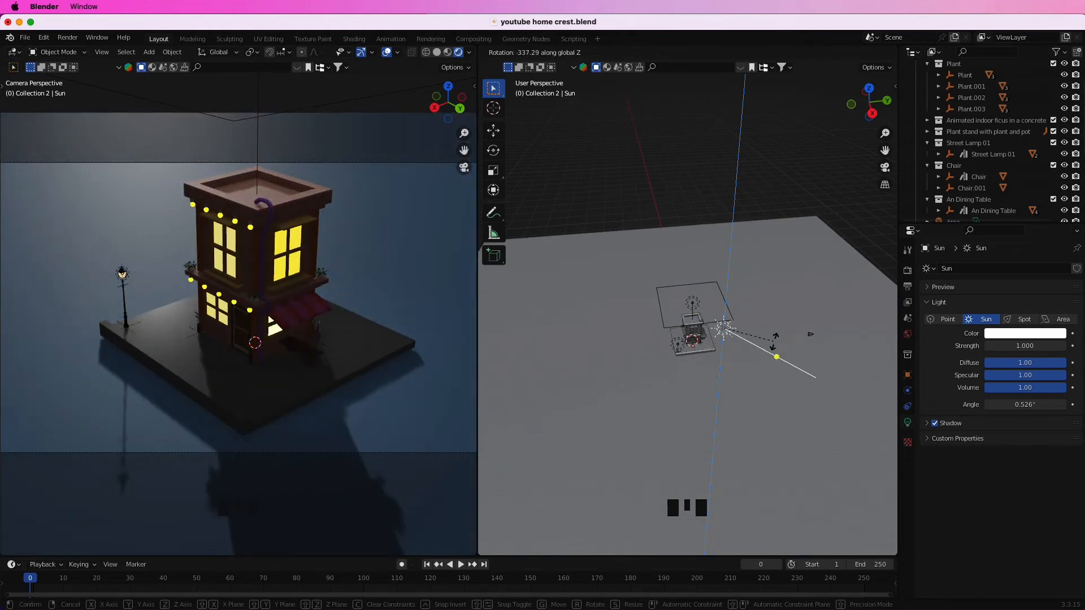
left_click(774, 338)
Examine the building and the light placement from several angles and distances.
middle_click_drag(597, 239, 724, 252)
scroll(731, 319, "up", 6)
middle_click_drag(732, 325, 762, 190, "shift")
scroll(741, 243, "up", 4)
middle_click_drag(742, 244, 673, 225)
scroll(685, 283, "down", 2)
middle_click_drag(685, 283, 728, 277, "shift")
scroll(706, 265, "up", 4)
middle_click_drag(687, 237, 739, 288, "shift")
scroll(703, 299, "up", 3)
scroll(746, 345, "up", 7)
middle_click_drag(752, 363, 730, 370)
scroll(686, 389, "up", 6)
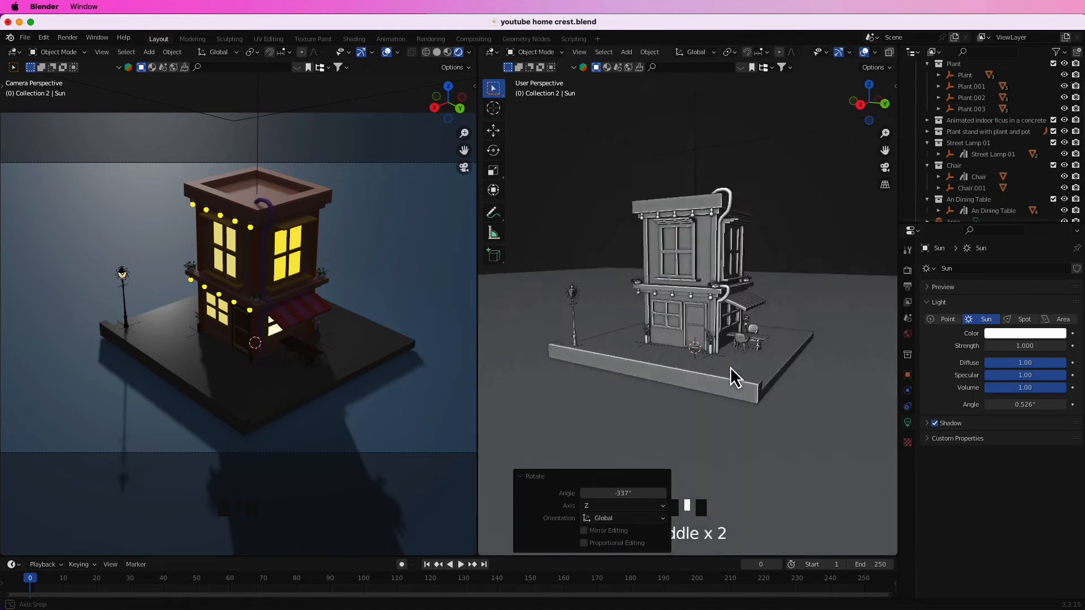
Add an area light, move it out beyond the awning side of the building and raise it 13.066 m along Z.
scroll(686, 341, "down", 3)
key("shift+a")
mouse_move(686, 334)
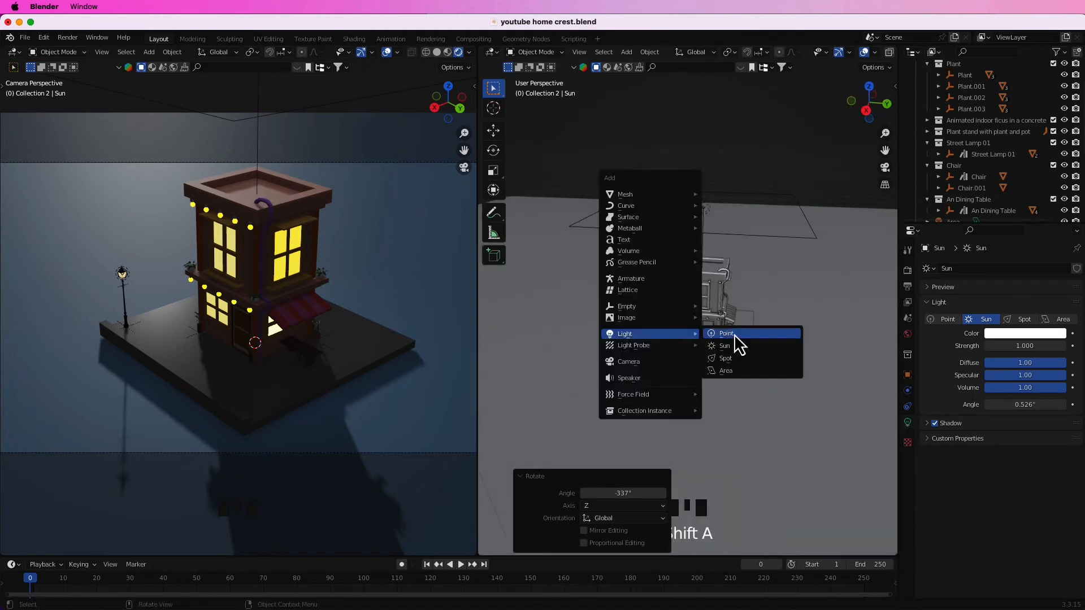
left_click(734, 375)
scroll(722, 355, "down", 5)
mouse_move(722, 354)
middle_mouse_down()
mouse_move(726, 371)
mouse_move(713, 337)
mouse_move(723, 335)
middle_mouse_up()
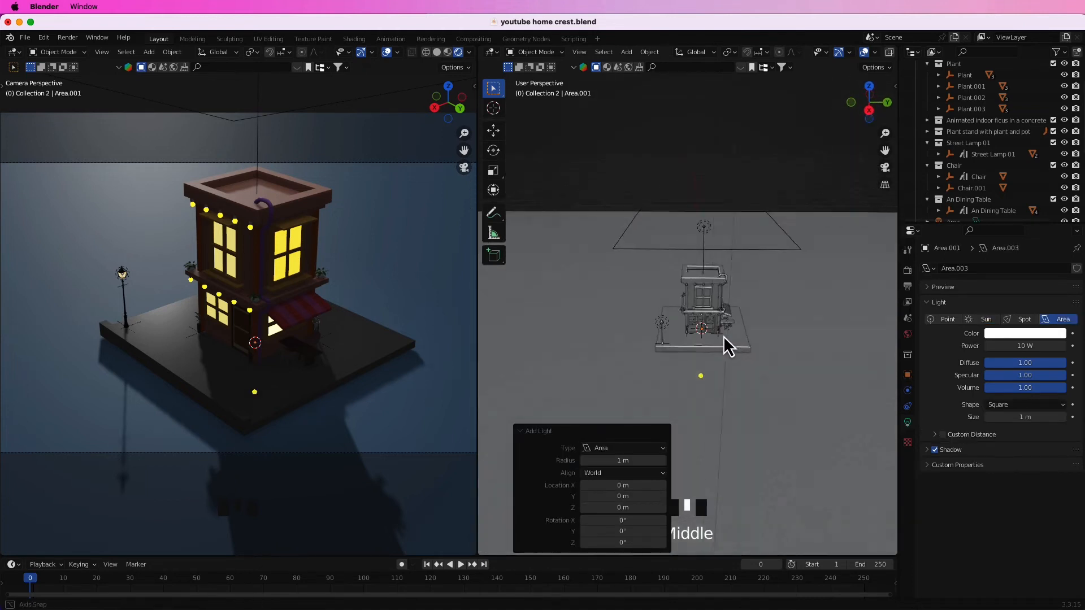
key("g")
left_click(826, 357)
key("g")
key("z")
left_click(843, 296)
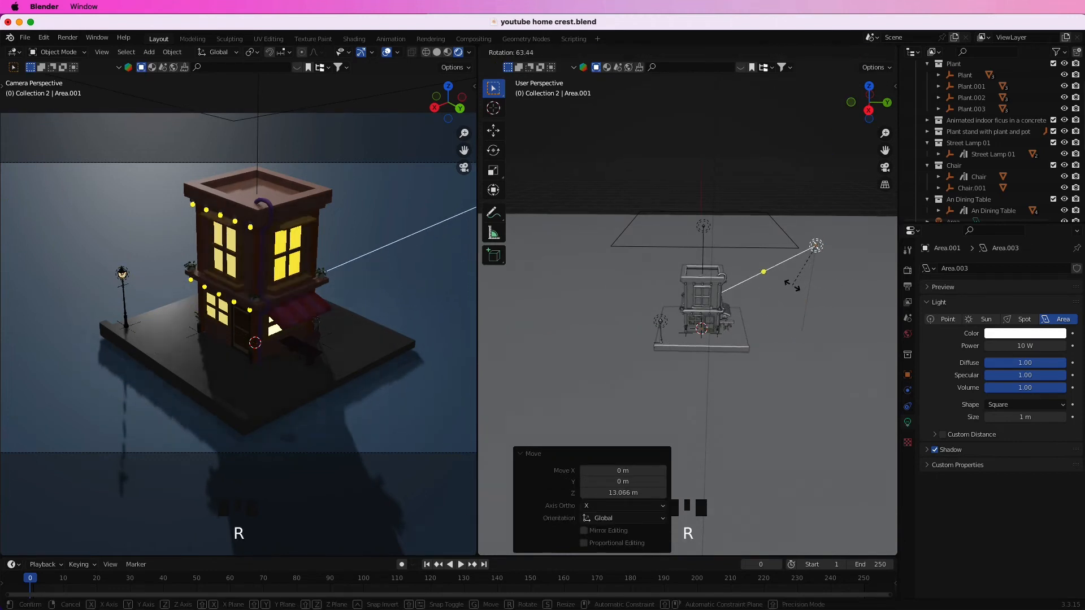
Aim the new area light at the building by rotating it 55.7° in the view and about global Z, and scale it by 8.070.
left_click(786, 306)
middle_click_drag(786, 306, 850, 380)
key("r")
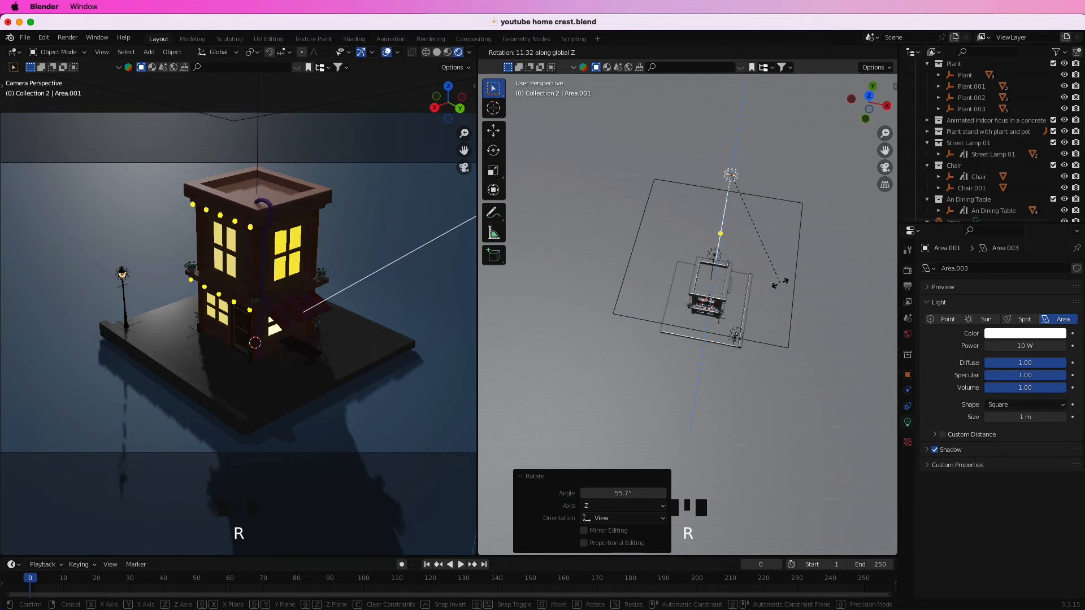
left_click(780, 282)
middle_click_drag(780, 282, 849, 314)
key("s")
left_click(559, 98)
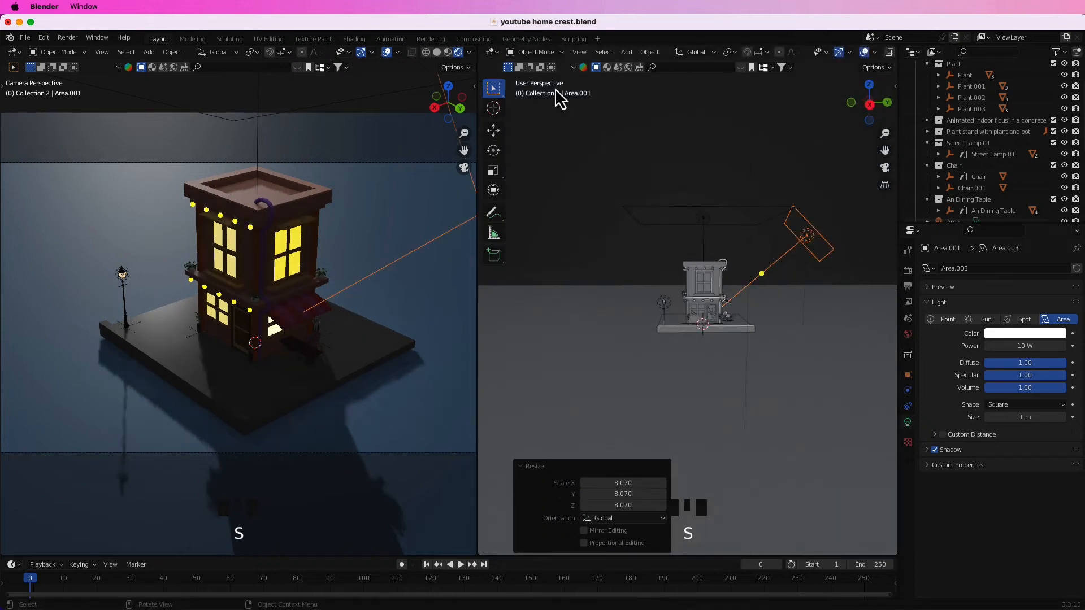
Reposition the scaled area light beside the awning facade and lower it 3.0461 m along Z.
middle_click_drag(807, 343, 760, 271)
key("g")
left_click(799, 346)
middle_click_drag(799, 346, 779, 286)
key("g")
left_click(864, 337)
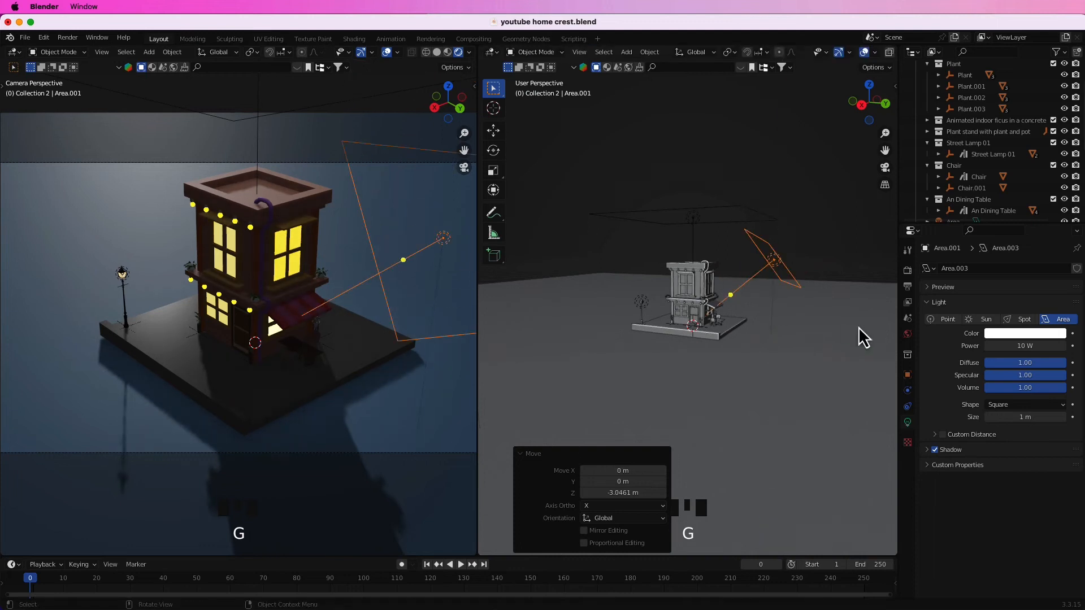
Set the new area light's power to 500 W.
double_click(1022, 347)
type("1")
key("Return")
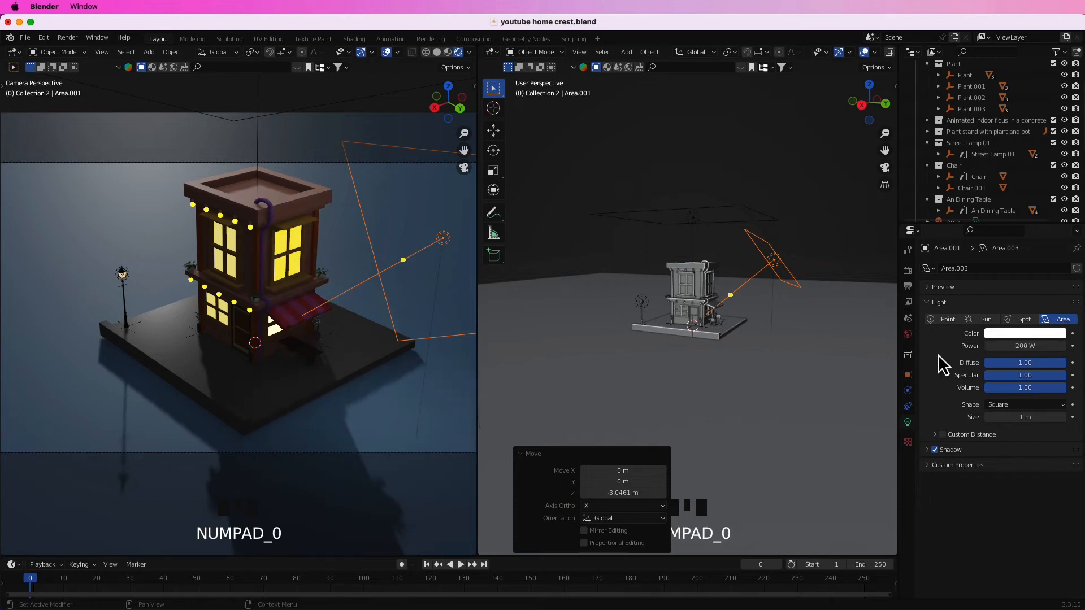
double_click(1026, 347)
key("Return")
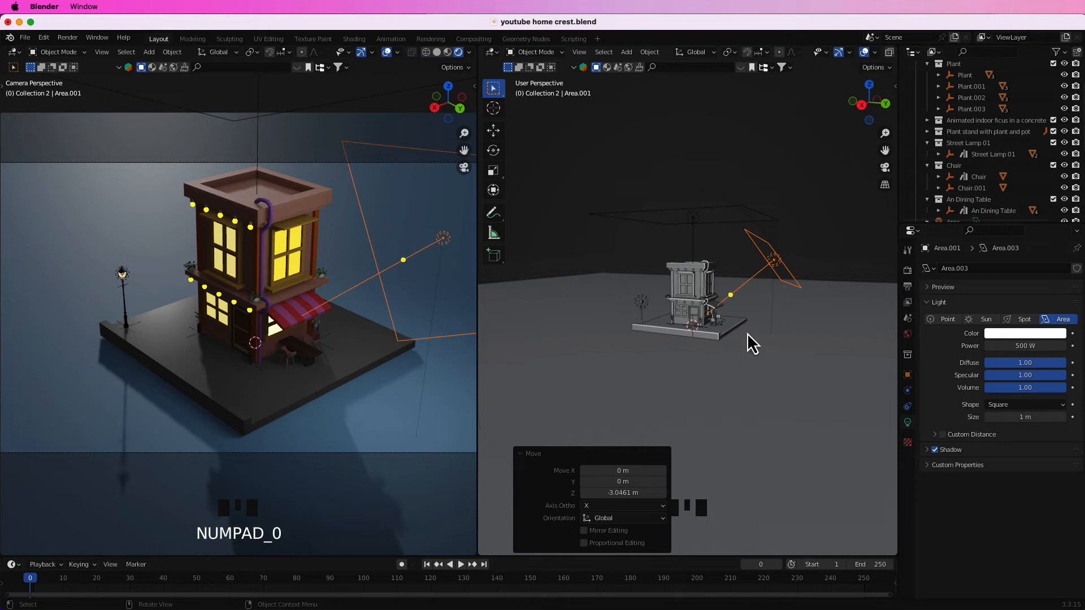
Duplicate the area light, rotate the copy about Z and move it to the building's door side.
middle_click_drag(754, 346, 764, 353)
key("shift+d")
key("r")
key("z")
left_click(540, 352)
key("g")
left_click(780, 342)
middle_click_drag(709, 375, 707, 318)
key("g")
left_click(775, 280)
Aim the duplicated light at the door facade by rotating it 31.5° in the view, about global X and 7.47° about global Z.
middle_click_drag(775, 280, 565, 325)
middle_click_drag(881, 390, 845, 368)
key("r")
key("r")
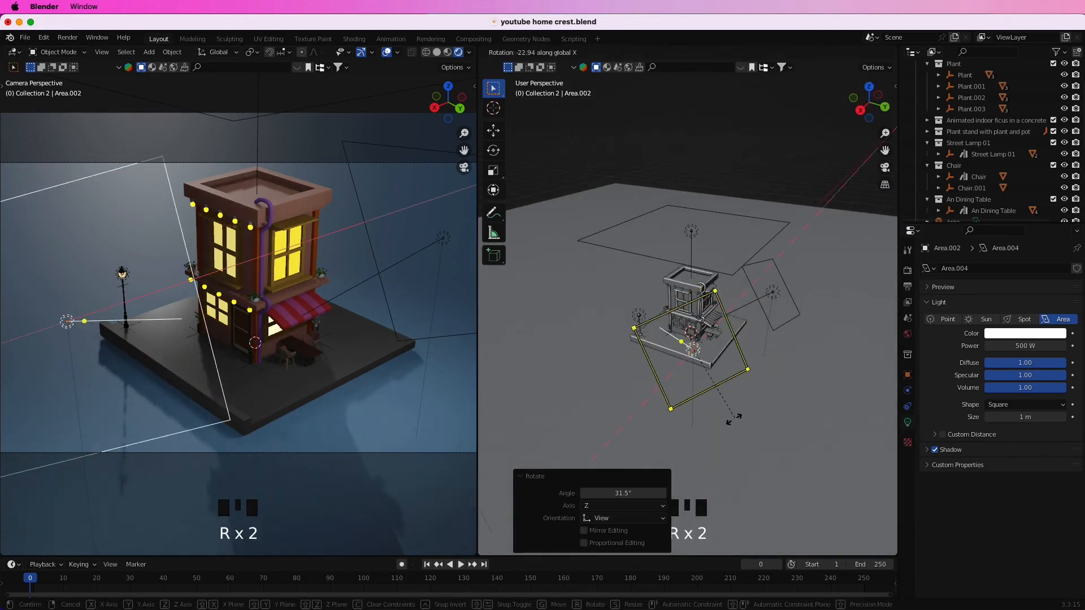
left_click(763, 447)
key("r")
left_click(733, 455)
key("g")
left_click(758, 432)
key("r")
left_click(728, 443)
Move the duplicated area light lower and across in front of the door facade, and deselect it.
middle_click_drag(723, 444, 782, 351)
key("g")
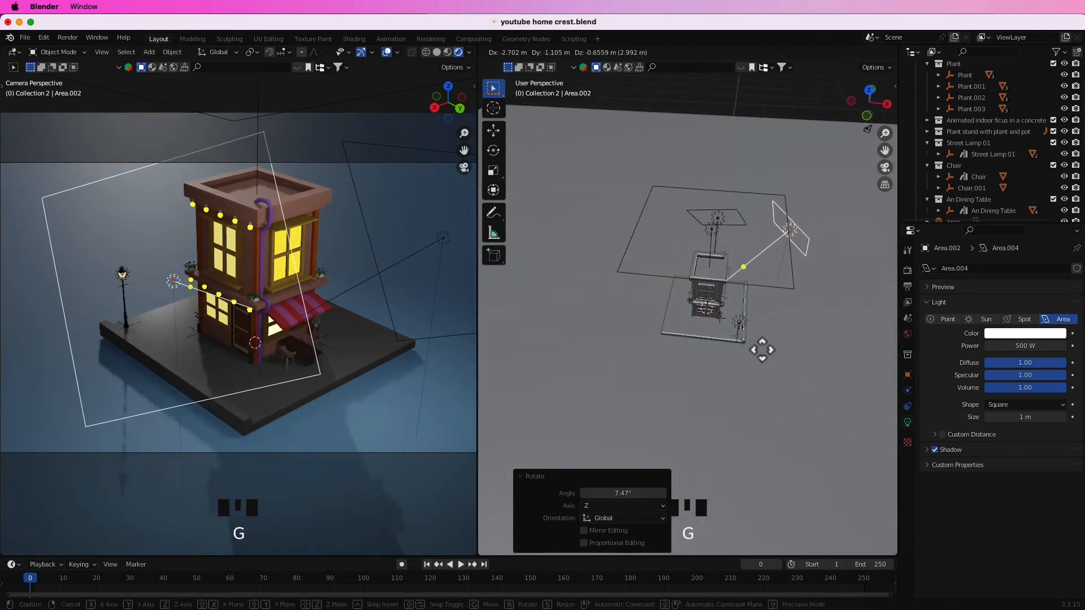
left_click(758, 351)
middle_click_drag(758, 351, 767, 317)
key("g")
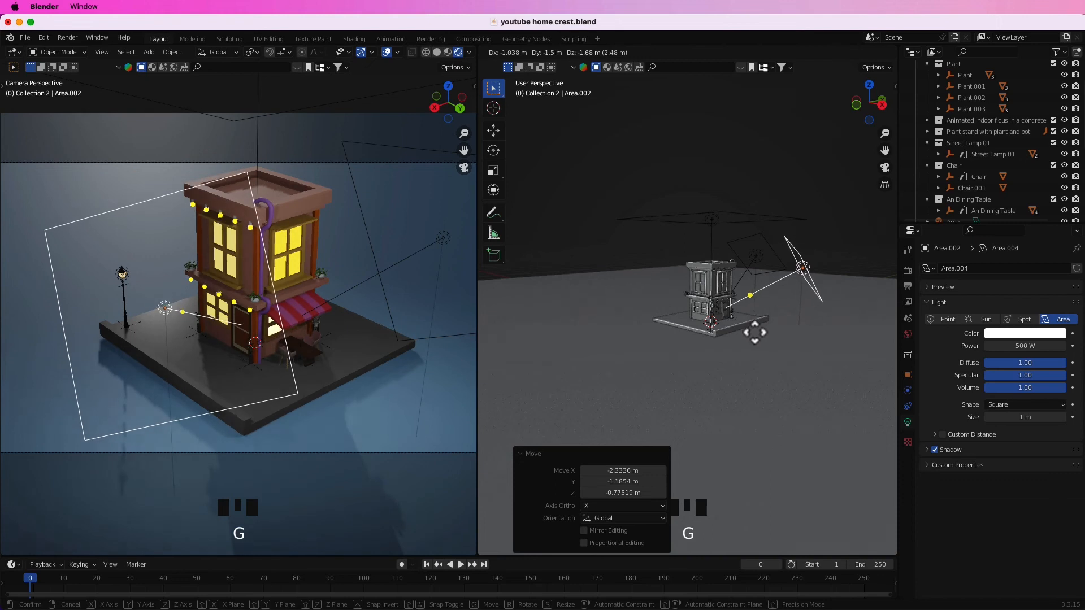
left_click(754, 333)
left_click(770, 185)
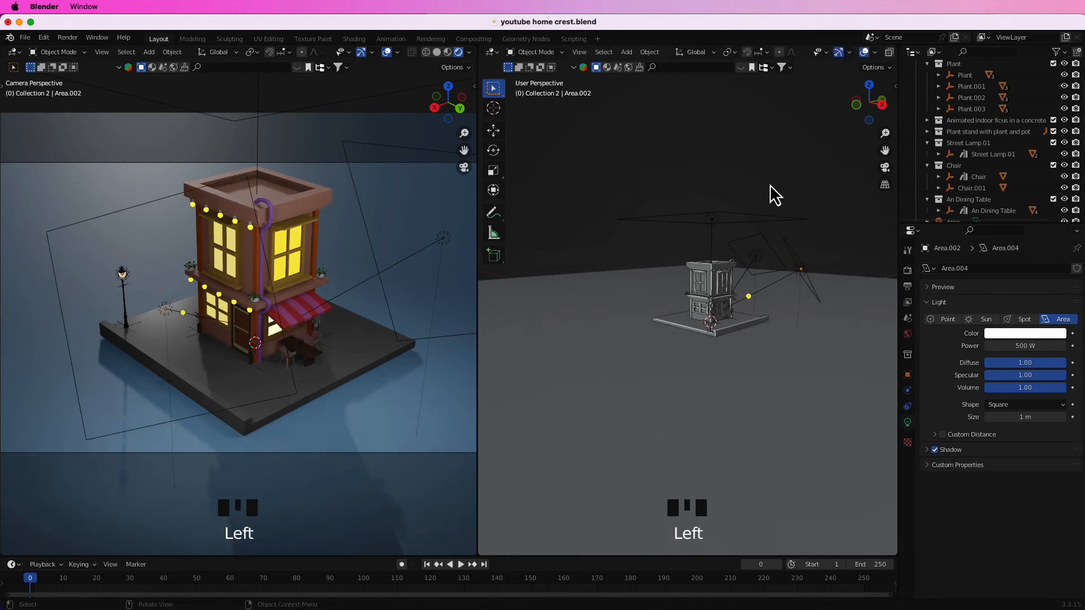
Darken the base color of the slab under the building to an HSV value of 0.077.
scroll(606, 305, "up", 3)
middle_click_drag(714, 331, 649, 351)
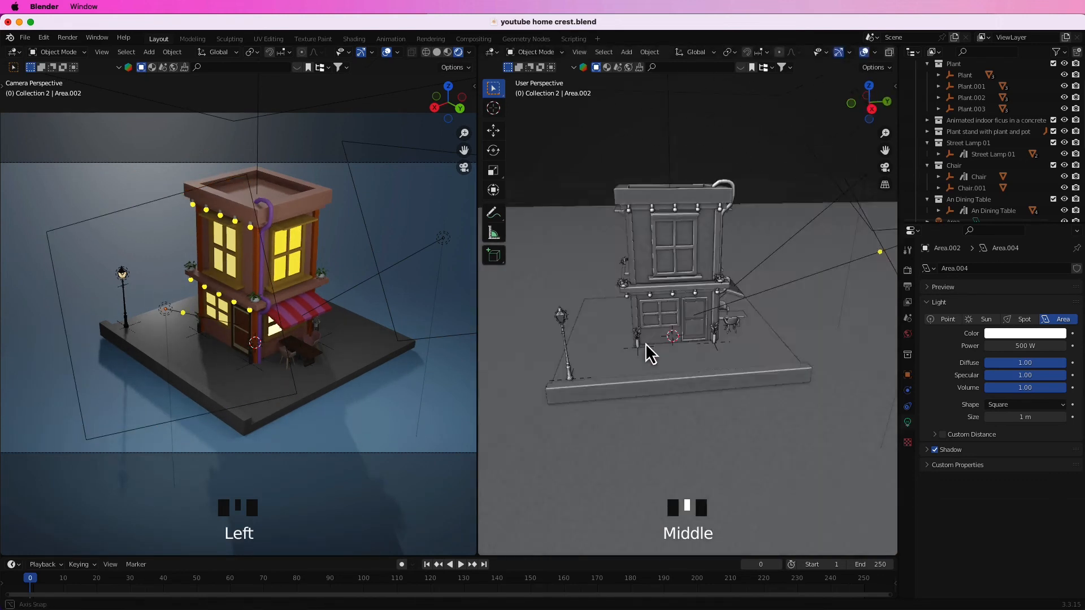
scroll(716, 368, "up", 3)
middle_click_drag(716, 367, 649, 388)
left_click(649, 387)
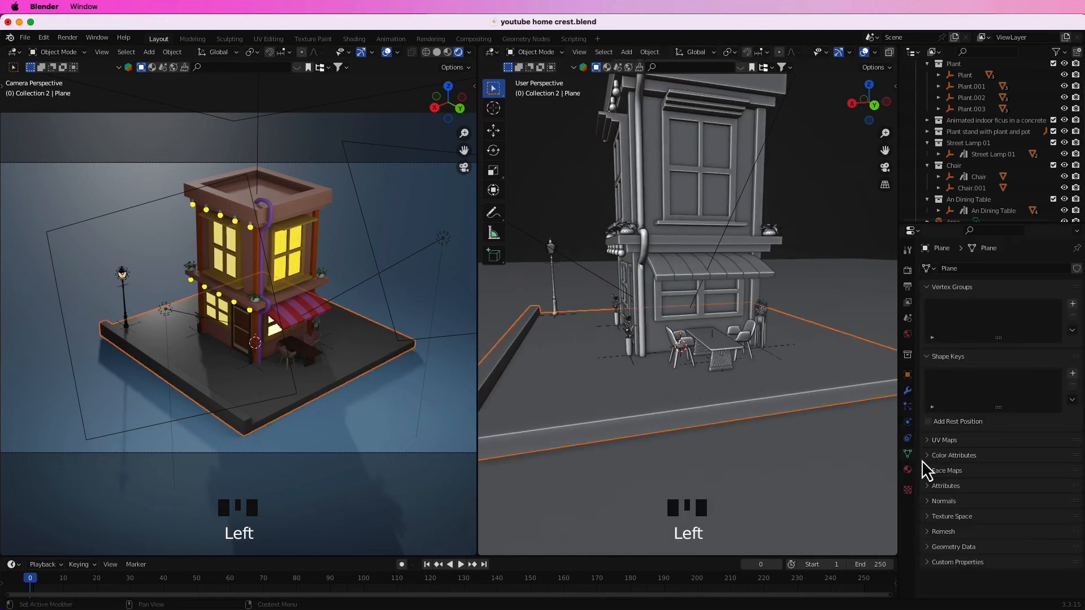
left_click(907, 469)
left_click(1027, 438)
left_click_drag(1061, 323, 1057, 327)
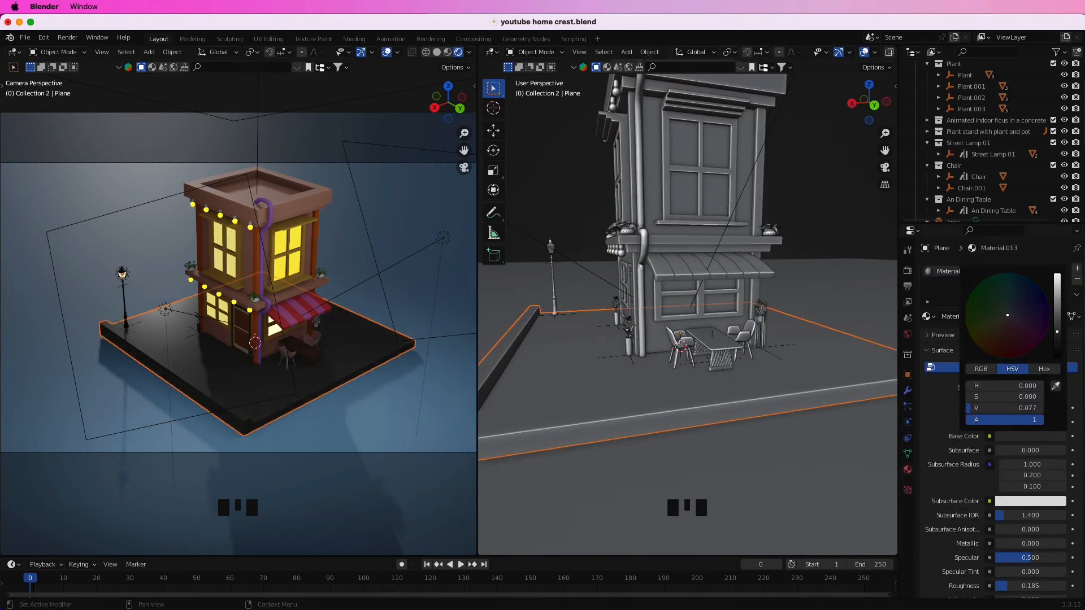
Switch the render engine to Cycles and join the two viewports into a single large camera view.
left_click(908, 270)
left_click(1014, 268)
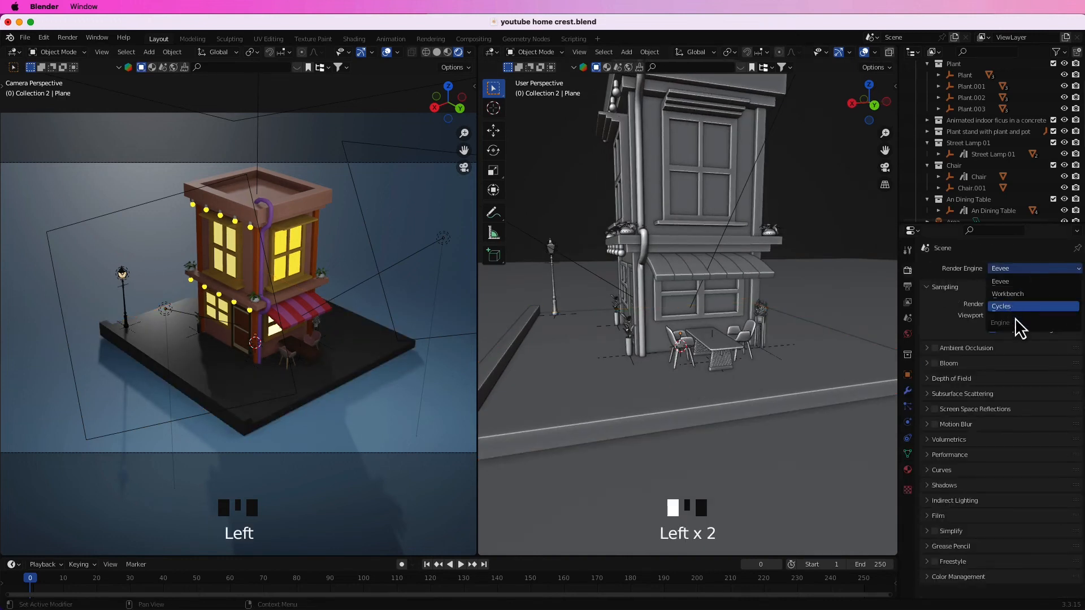
left_click(1011, 306)
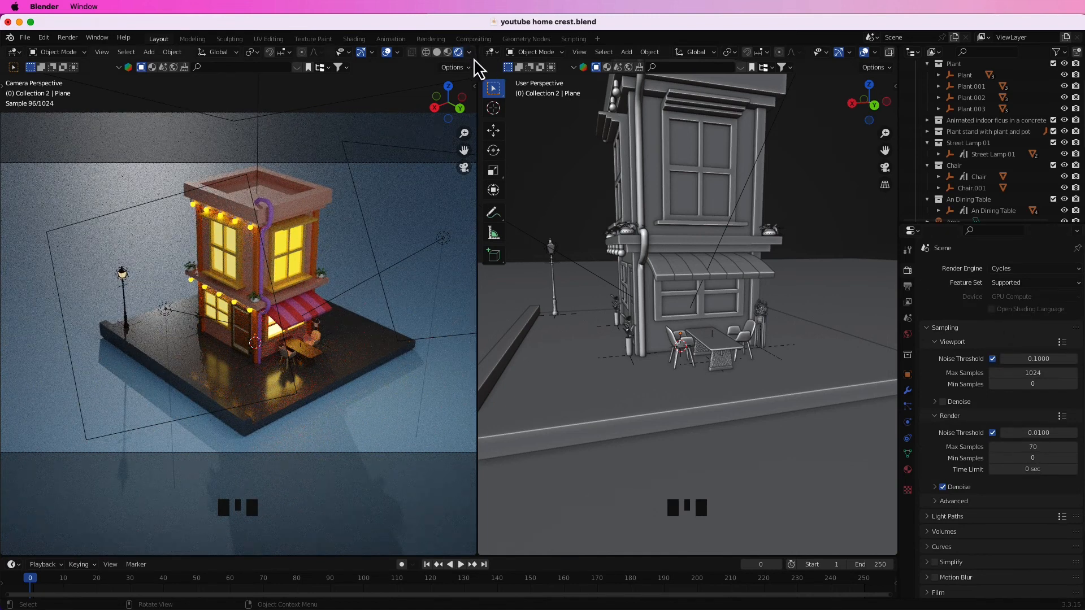
left_click_drag(476, 68, 604, 73)
scroll(681, 204, "down", 2)
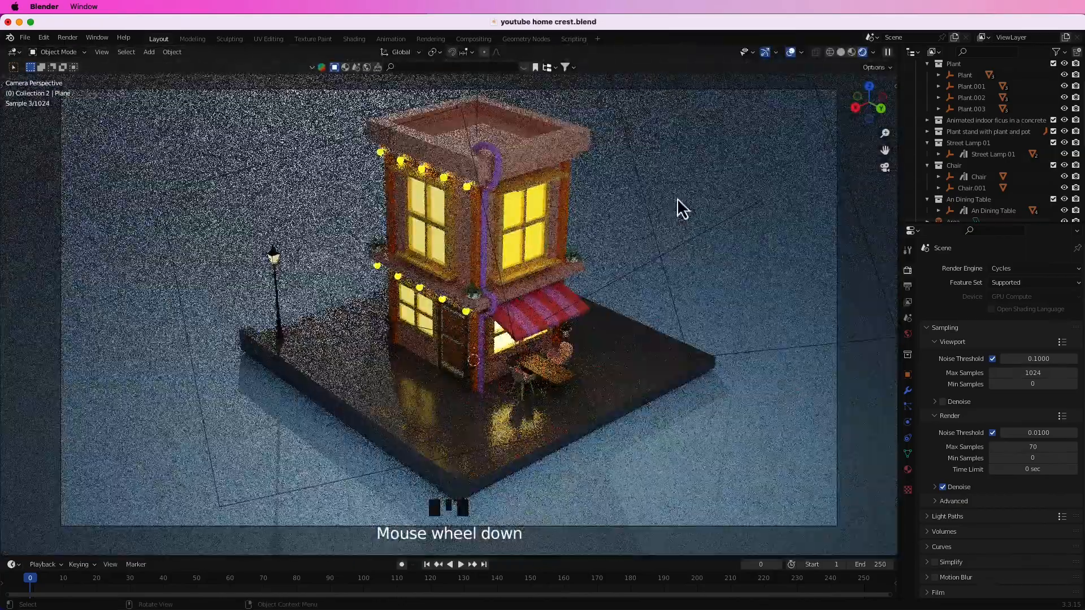
Select the camera and move it slightly so the building sits a little lower in the frame.
left_click(774, 167)
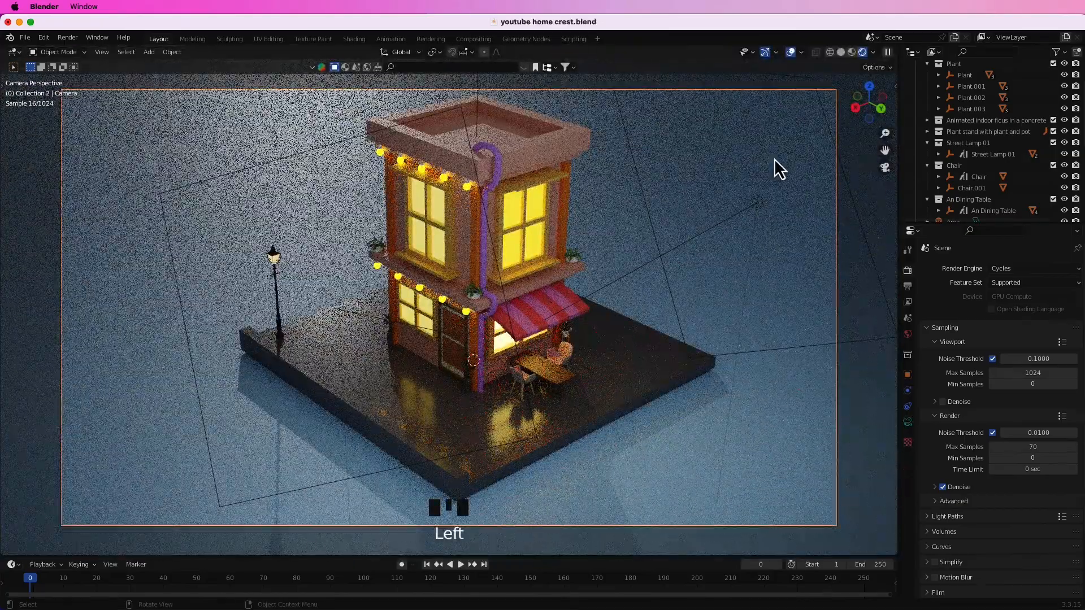
key("g")
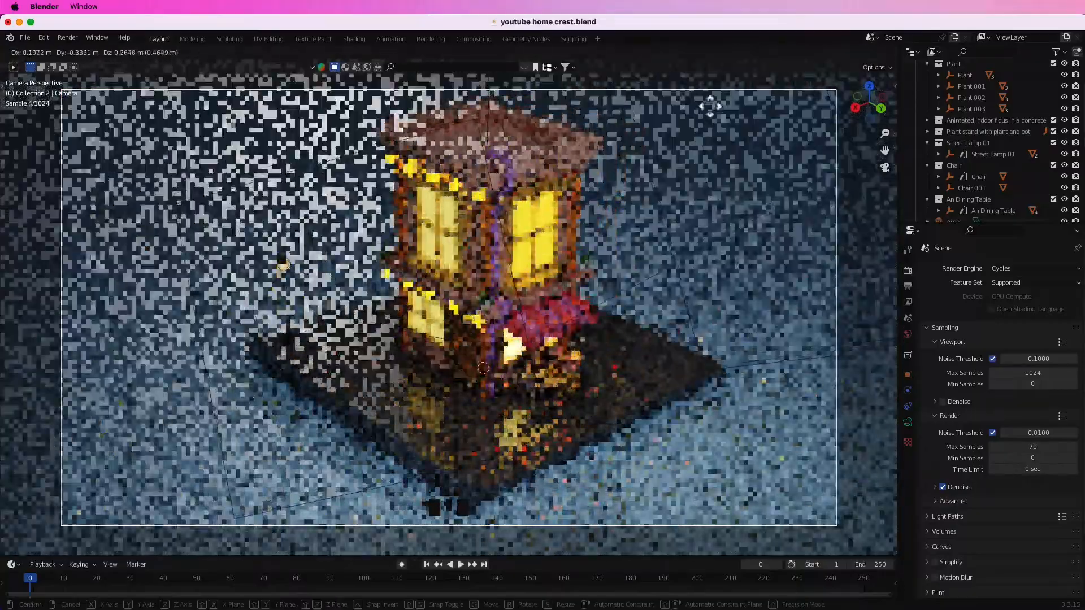
left_click(703, 121)
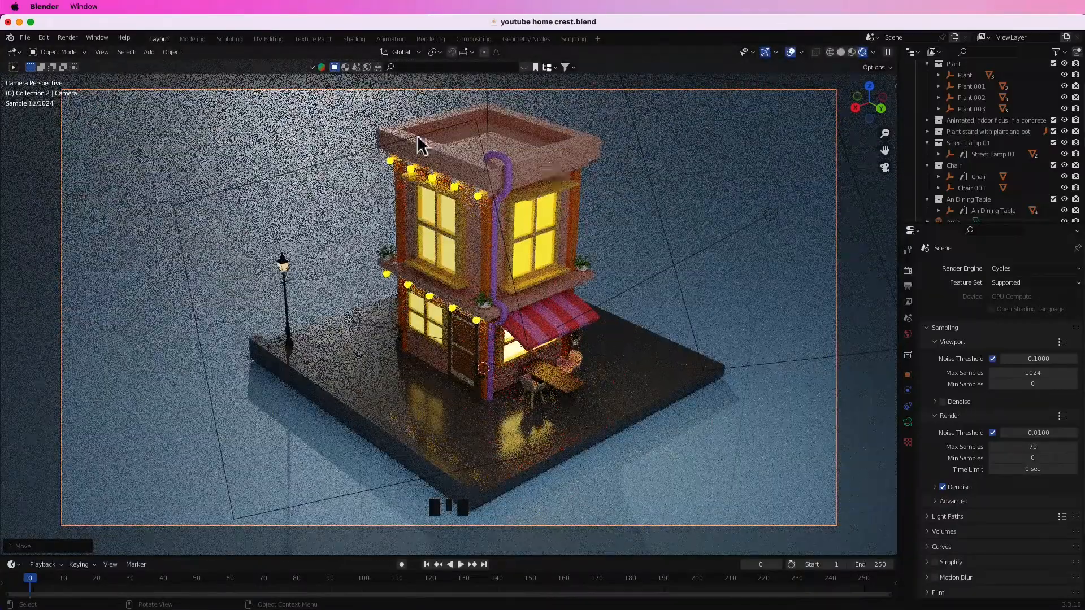
Render the final image and inspect the whole picture and its details.
key("F12")
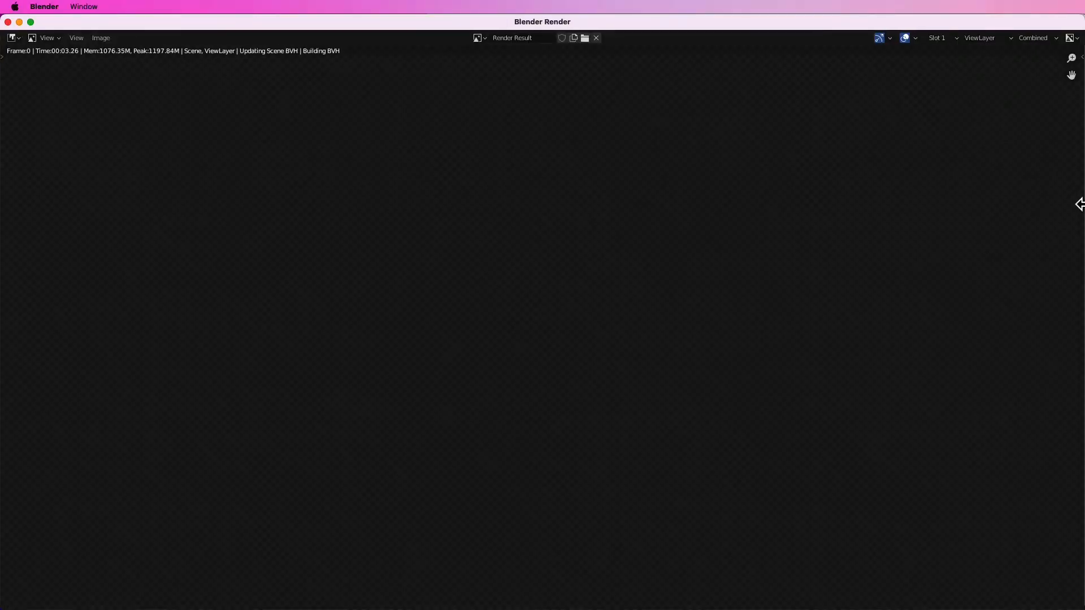
scroll(725, 175, "down", 1)
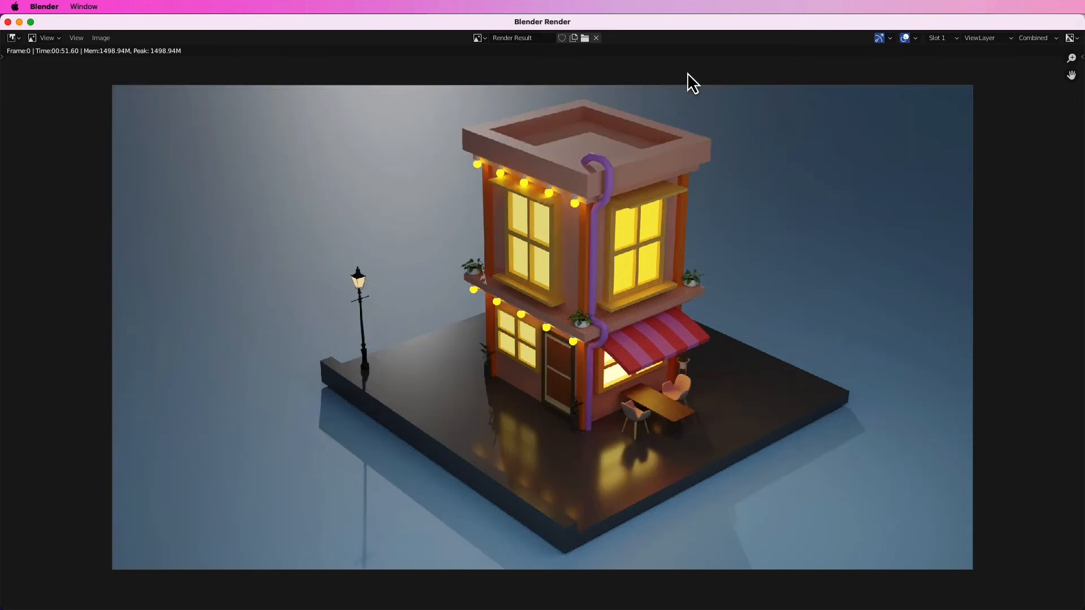
scroll(687, 73, "up", 1)
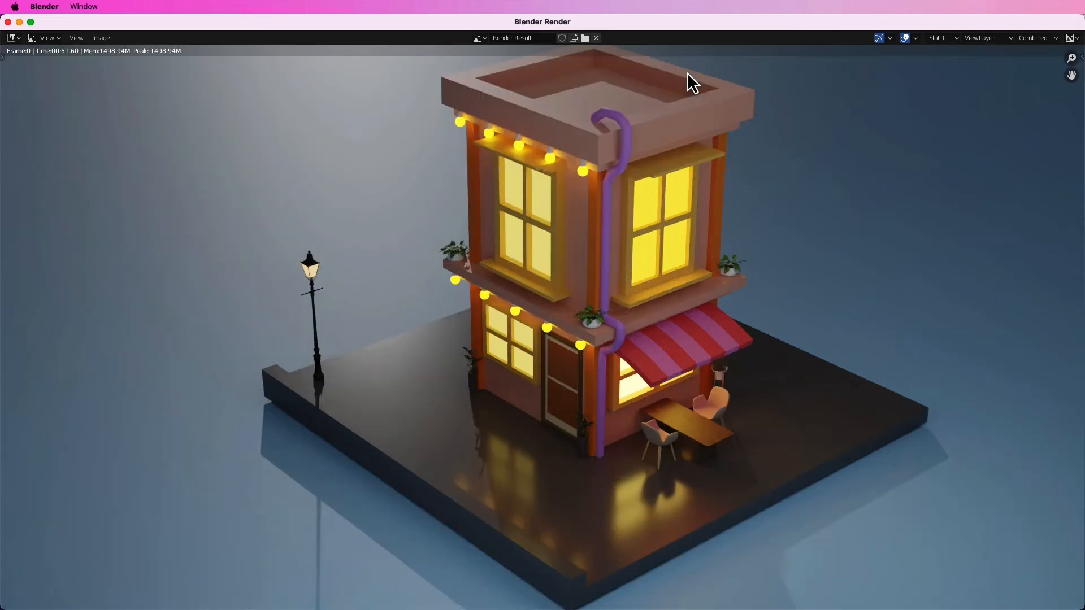
scroll(688, 73, "down", 1)
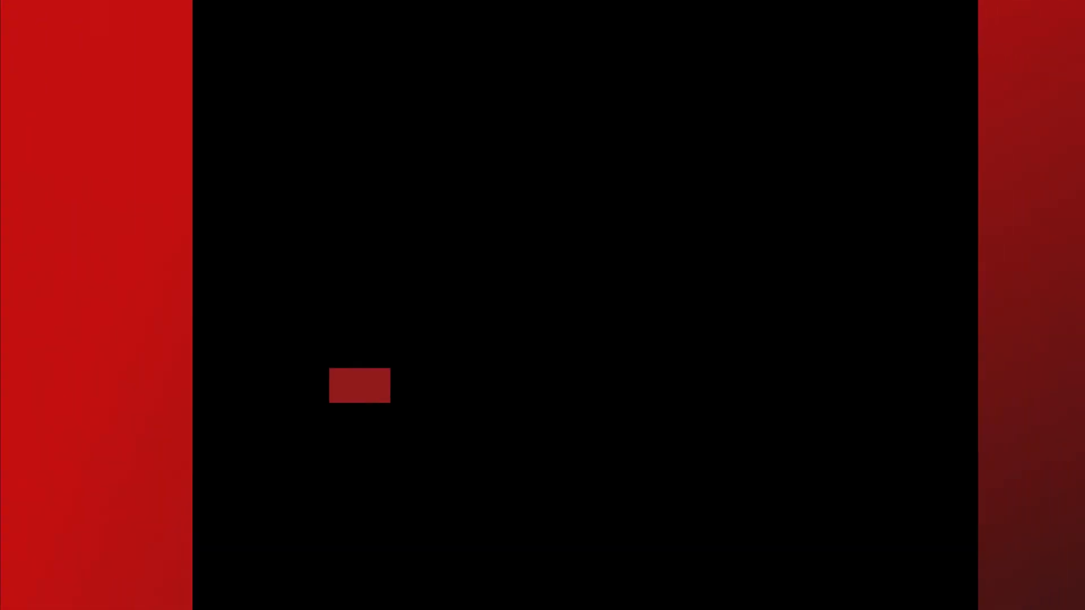